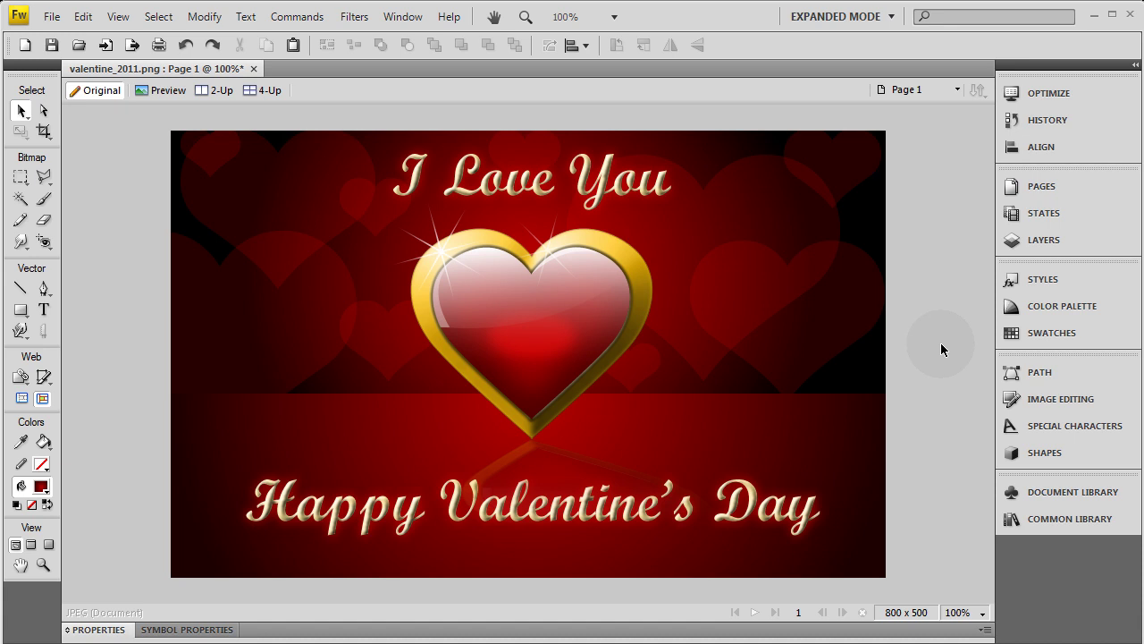
Create an 800 × 500 px document at 72 pixels/inch with a black canvas.
left_click(51, 16)
left_click(79, 37)
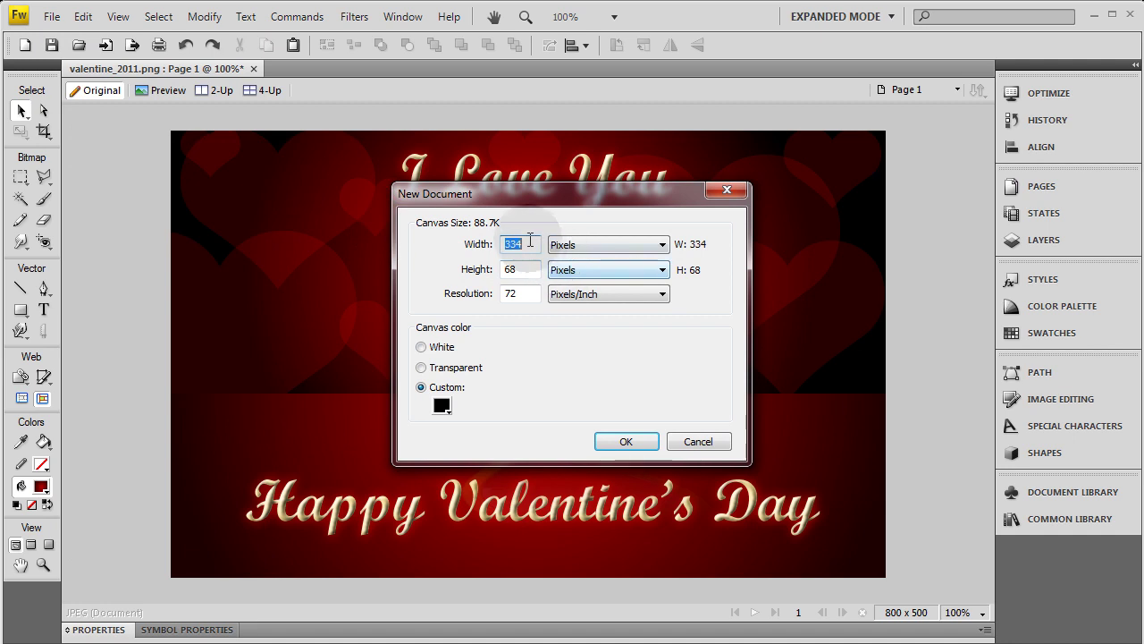
type("800")
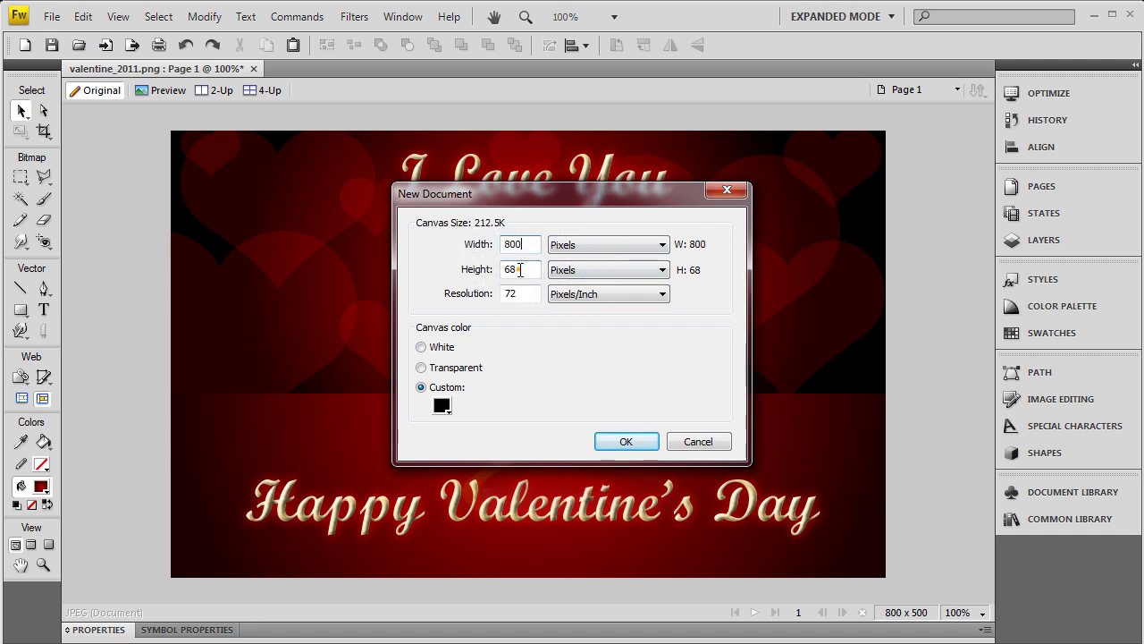
key("Tab")
type("500")
left_click(522, 294)
double_click(523, 294)
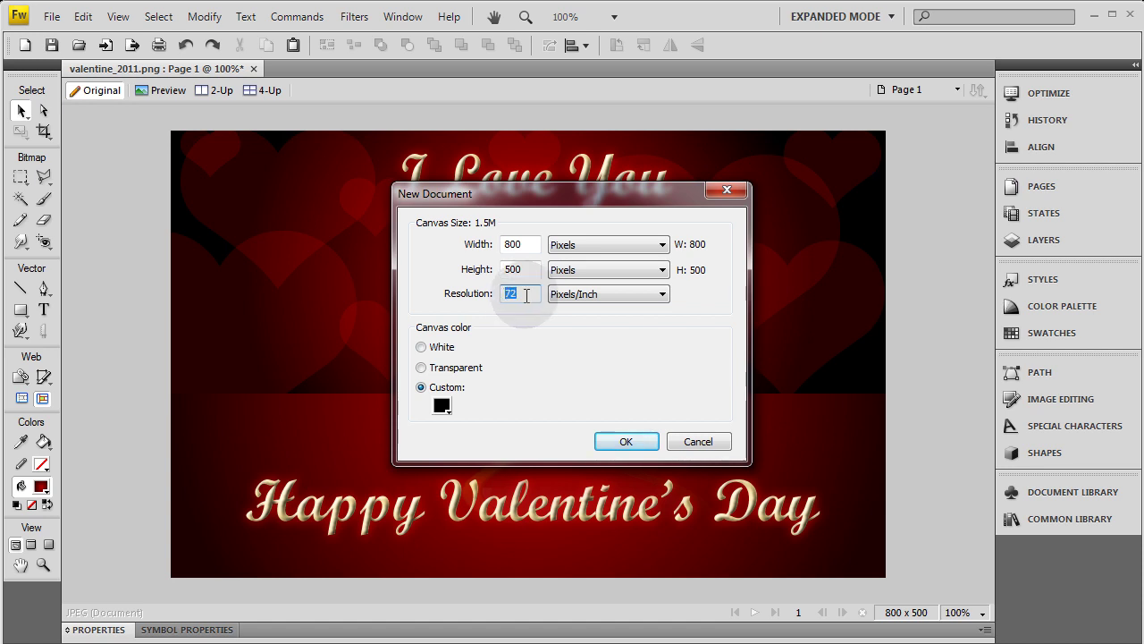
left_click(523, 293)
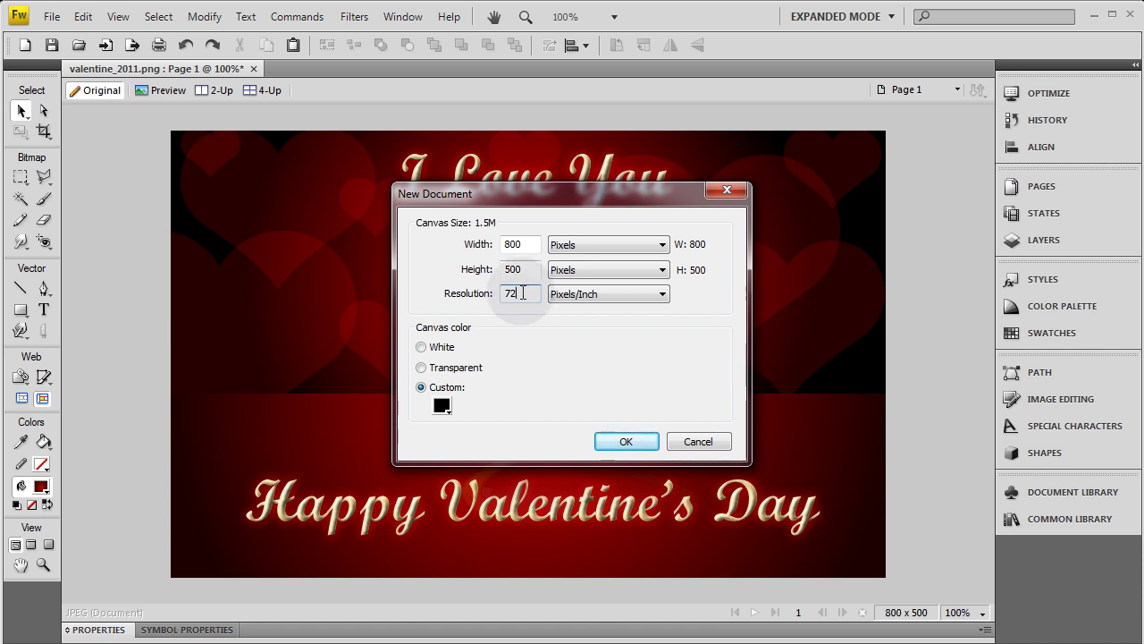
double_click(523, 293)
left_click(523, 295)
double_click(519, 293)
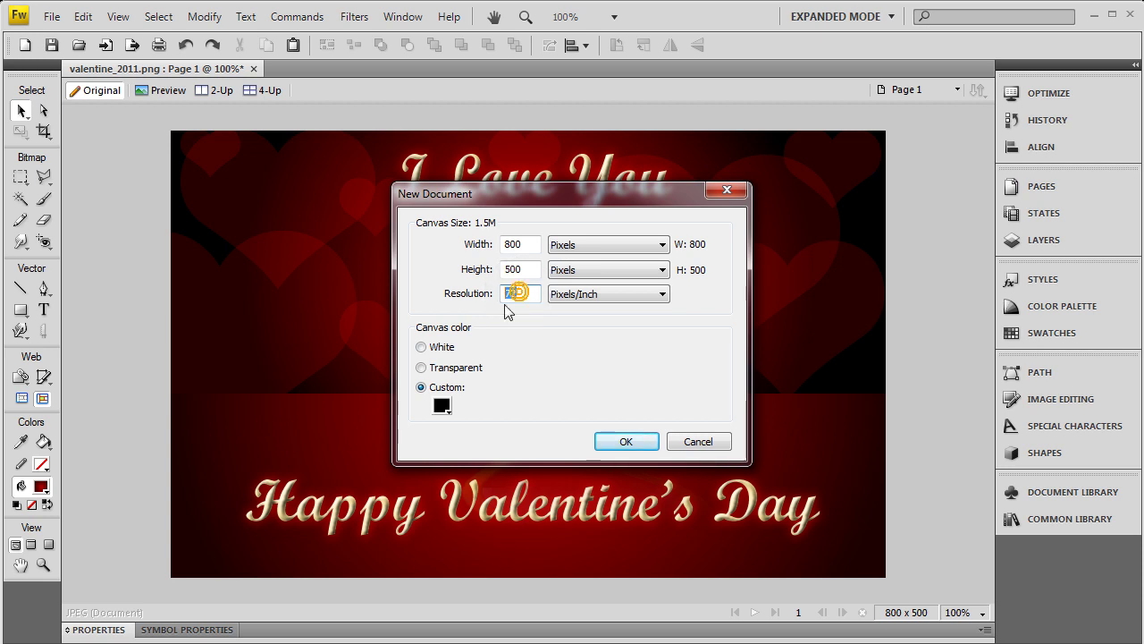
left_click(625, 441)
left_click(123, 307)
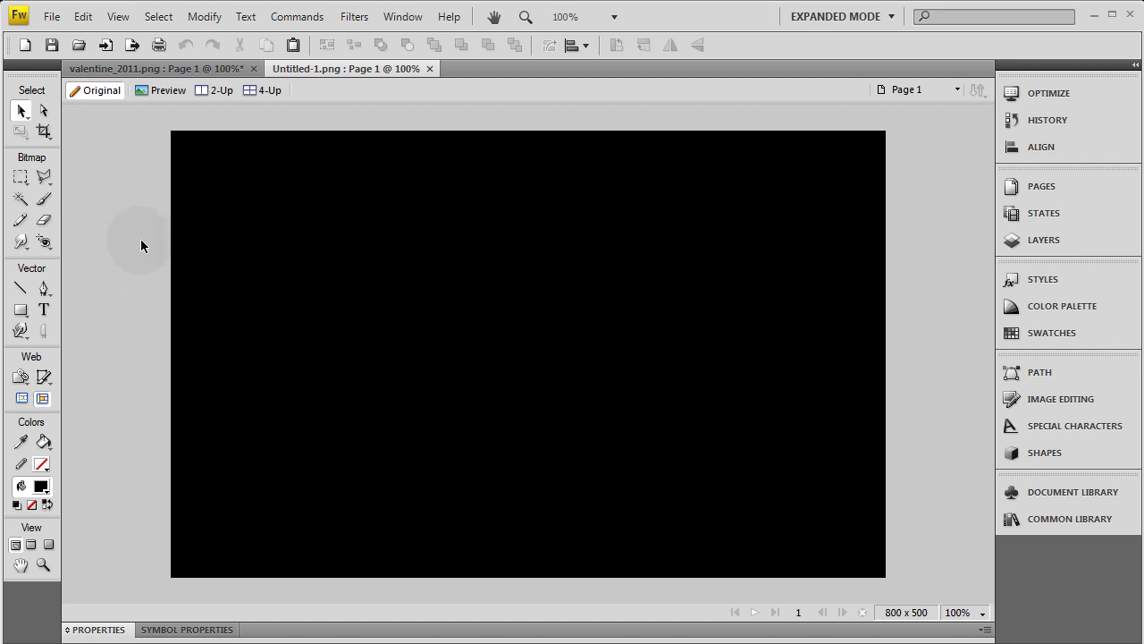
Draw a rectangle covering the upper part of the canvas.
left_click(393, 629)
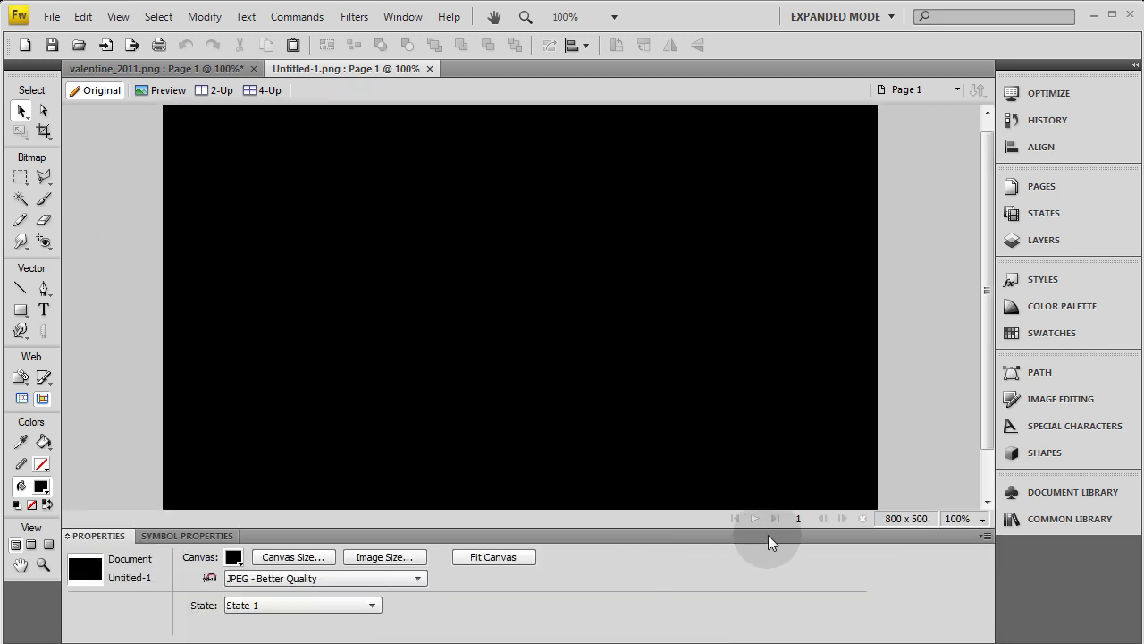
scroll(987, 402, "down", 1)
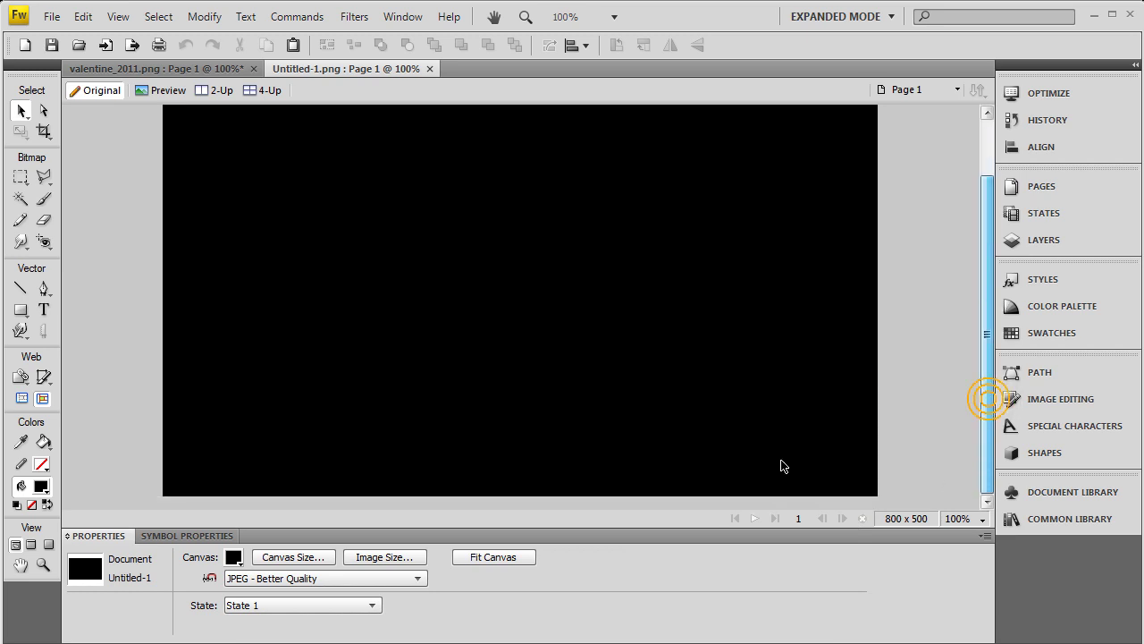
left_click_drag(21, 310, 106, 326)
scroll(136, 213, "up", 1)
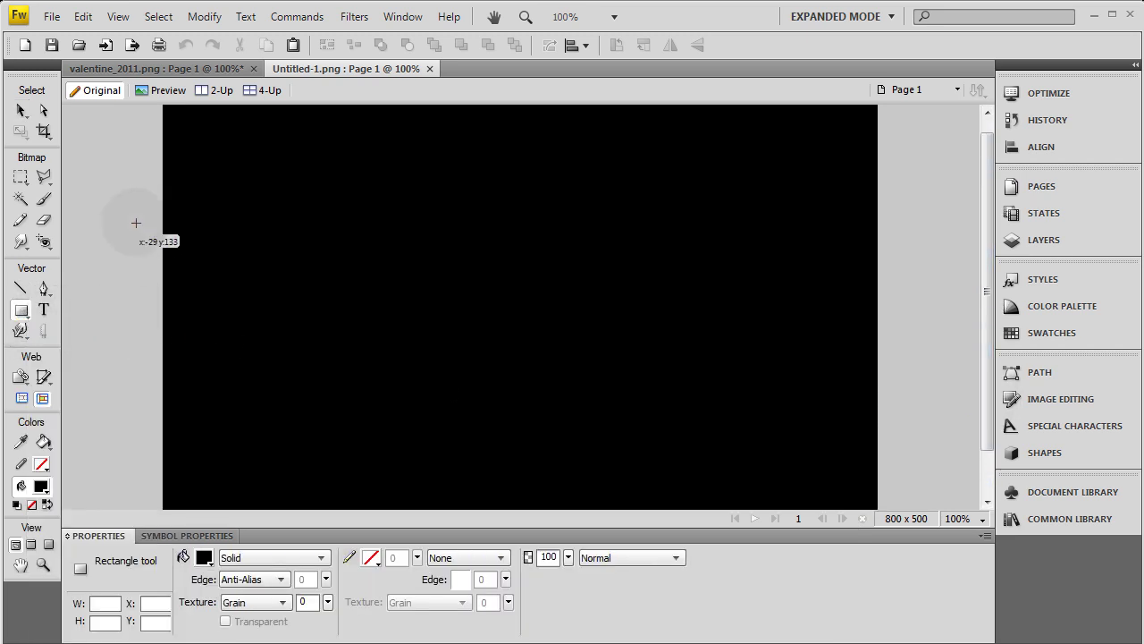
scroll(137, 219, "up", 1)
left_click_drag(161, 115, 880, 462)
Fill the rectangle with a radial gradient using red and dark red stops.
left_click(247, 561)
mouse_move(286, 491)
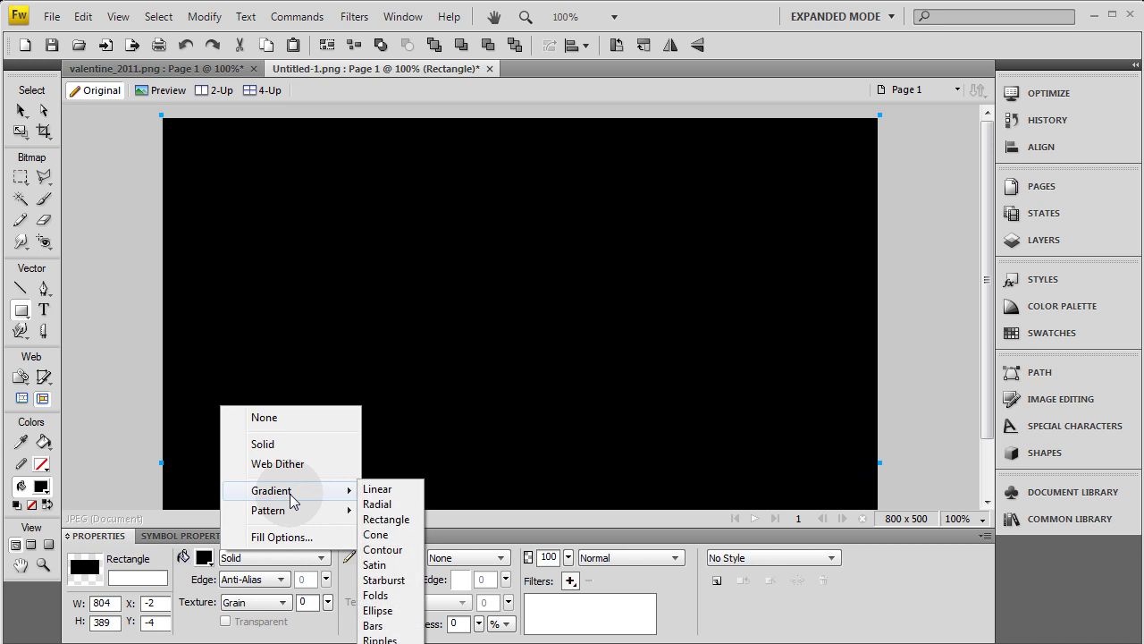
left_click(411, 506)
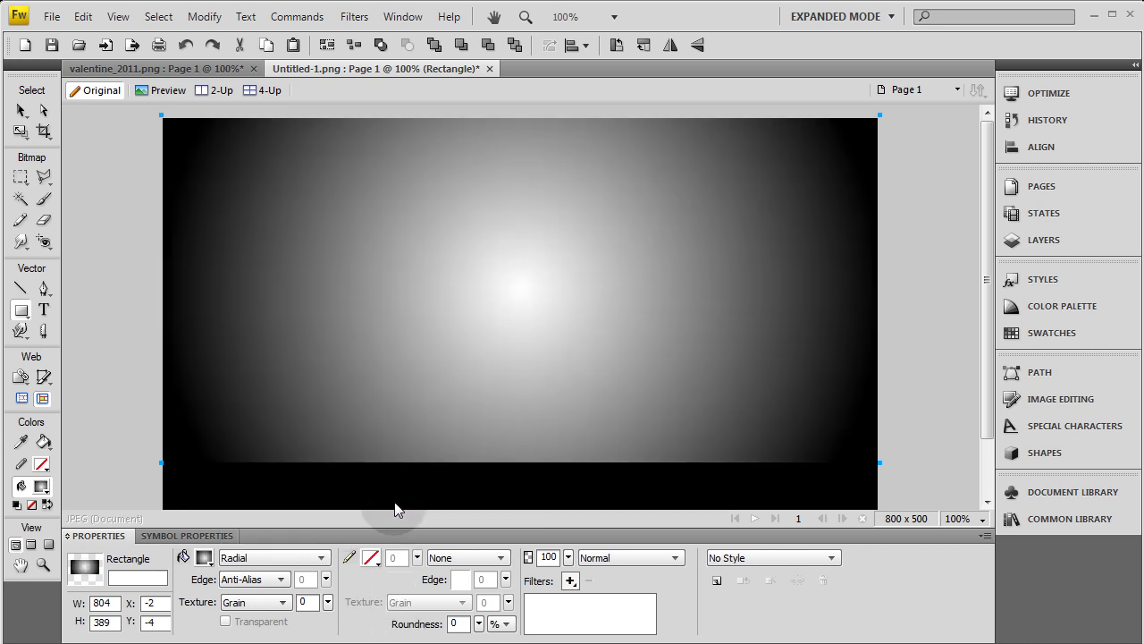
left_click(211, 559)
left_click(214, 449)
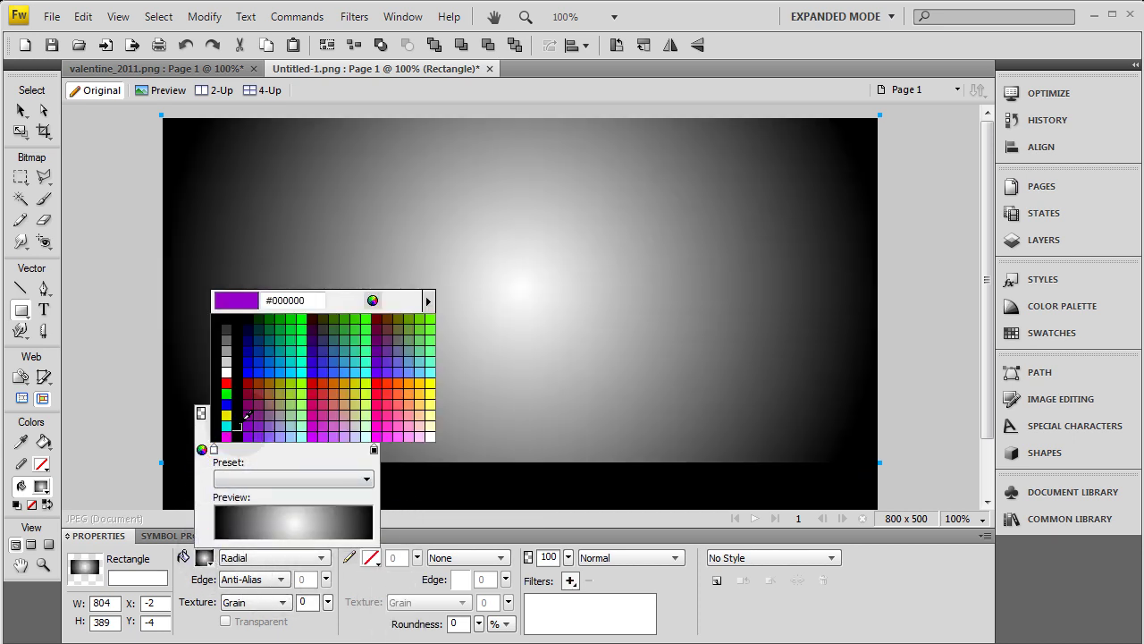
left_click(226, 383)
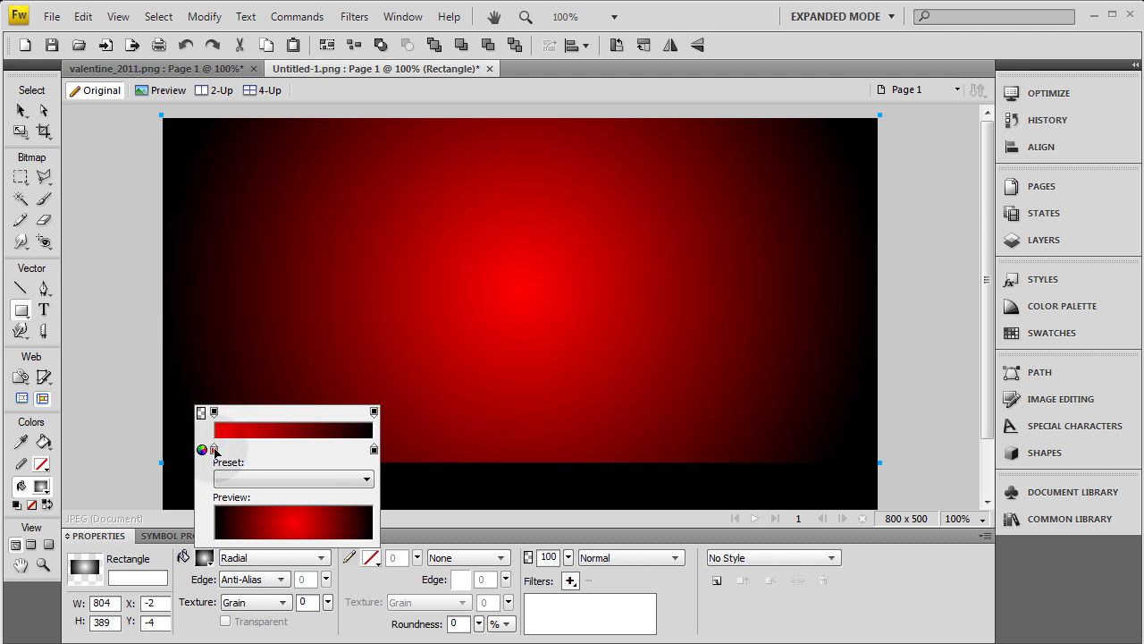
left_click(215, 449)
left_click(221, 382)
Move the radial glow's centre lower, then draw a second rectangle across the canvas bottom.
key("v")
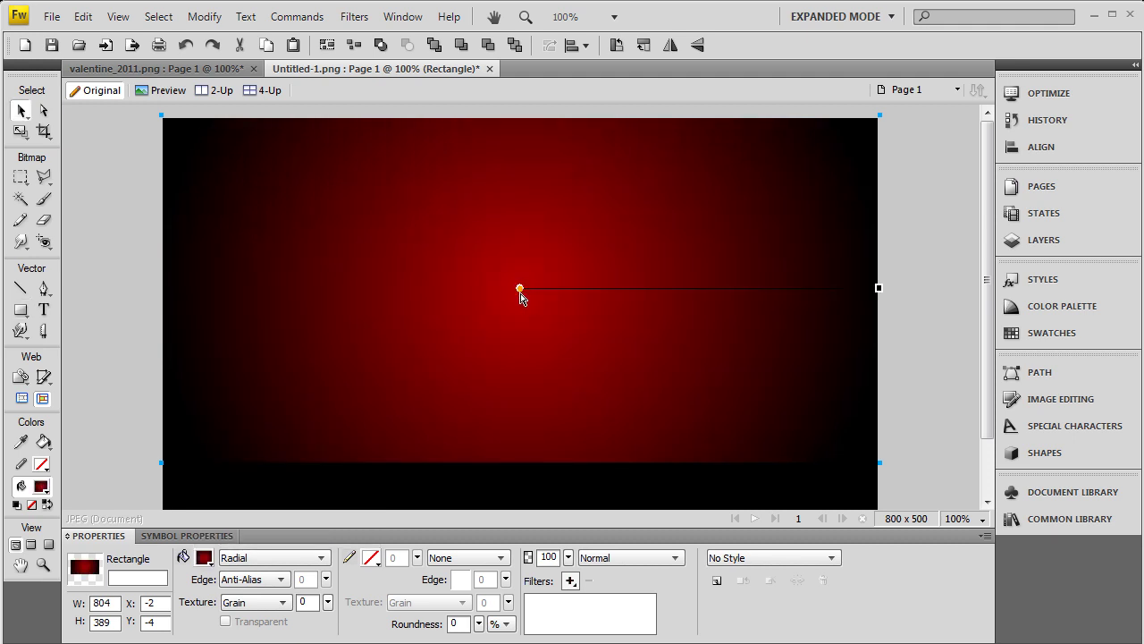
left_click_drag(522, 300, 567, 452)
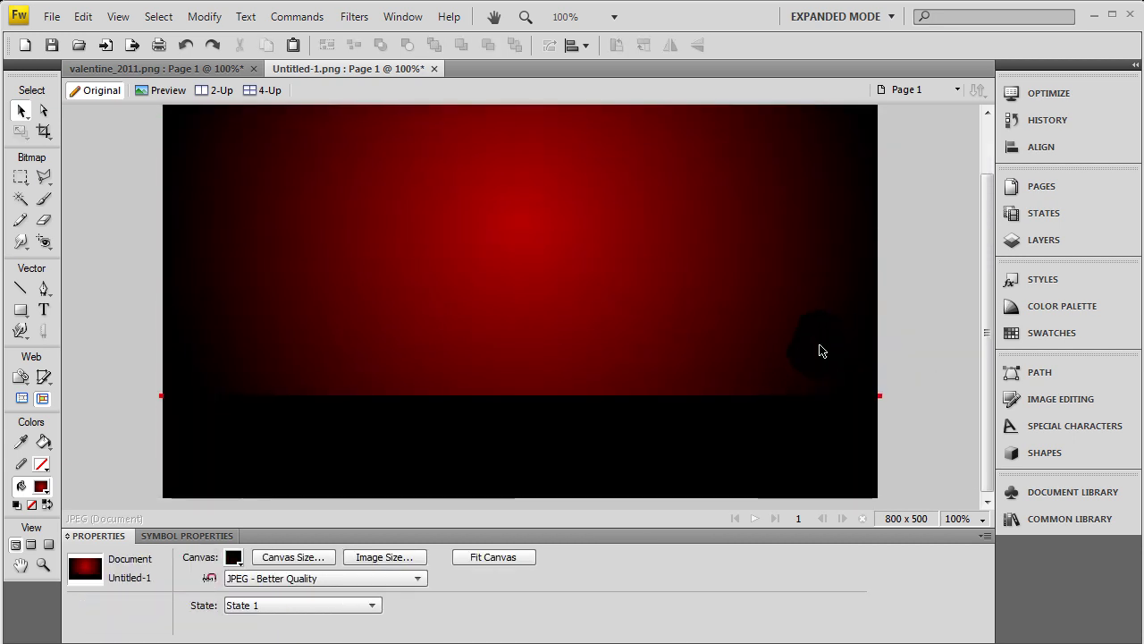
left_click(278, 326)
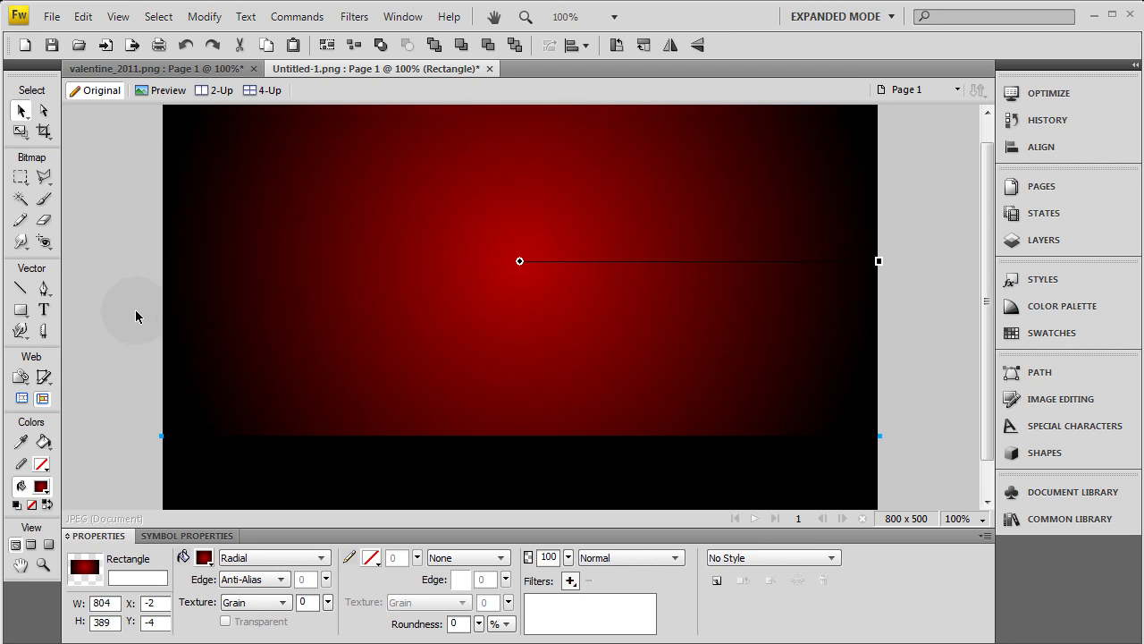
left_click(82, 316)
key("u")
left_click_drag(160, 386, 880, 499)
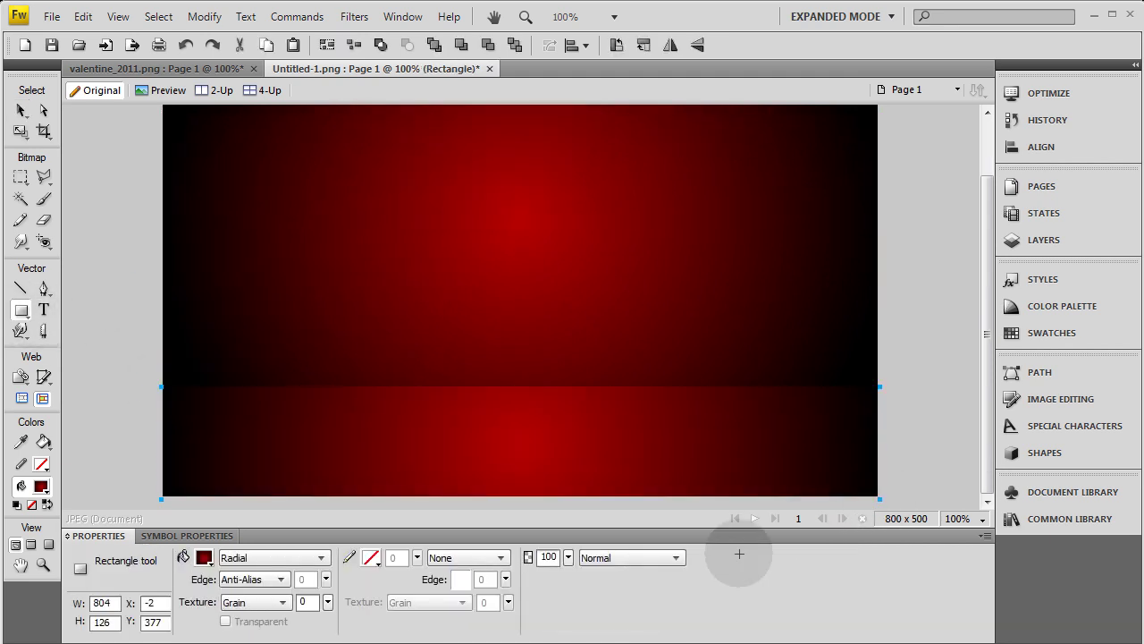
Raise the lower band's gradient glow and darken the upper gradient's stop to #860000.
left_click(21, 110)
left_click_drag(521, 443, 522, 386)
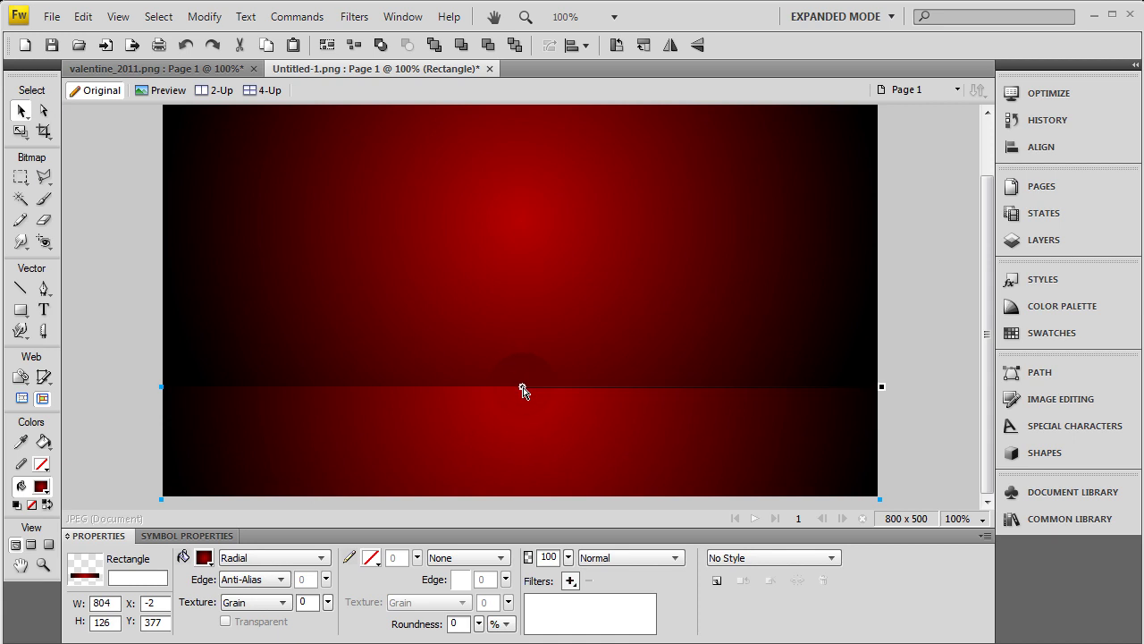
left_click(523, 391)
left_click(204, 557)
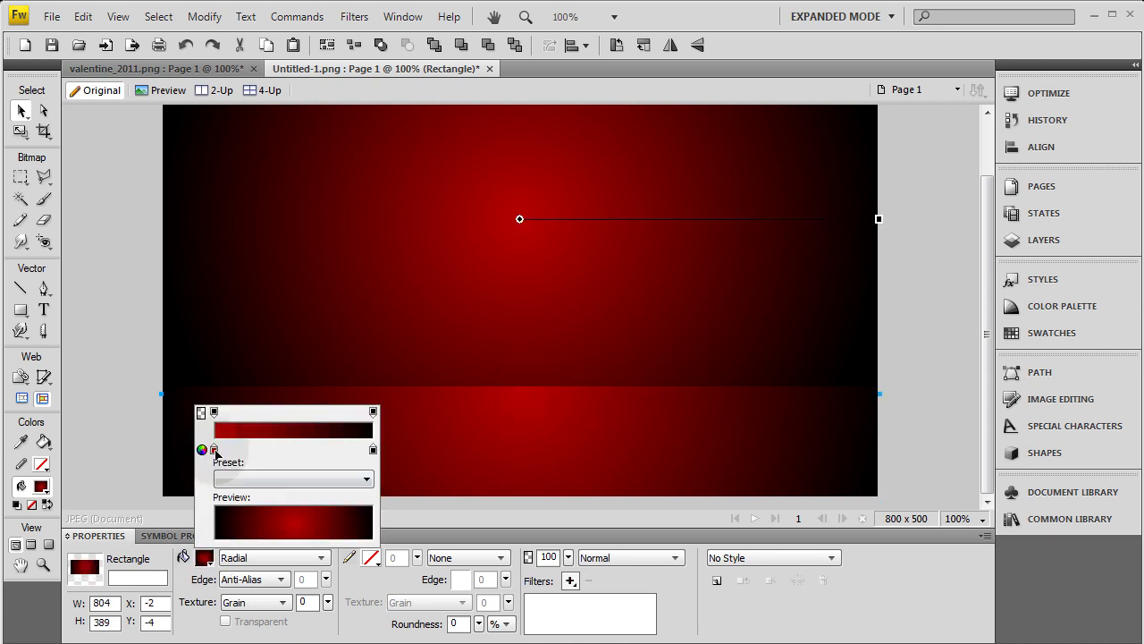
left_click(214, 450)
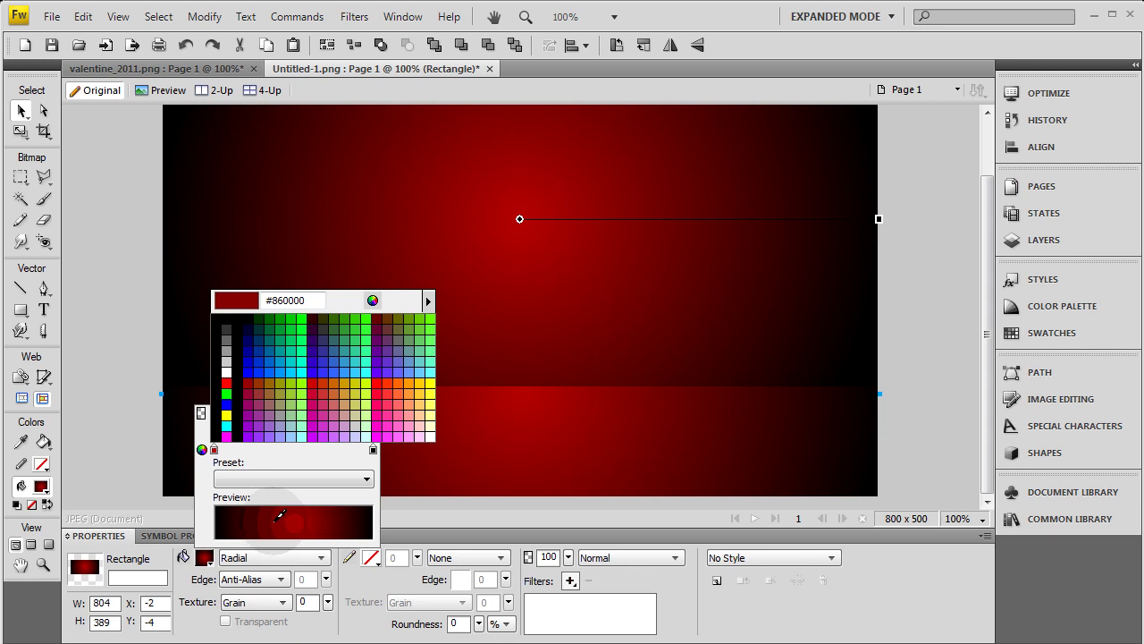
left_click(273, 521)
left_click(120, 321)
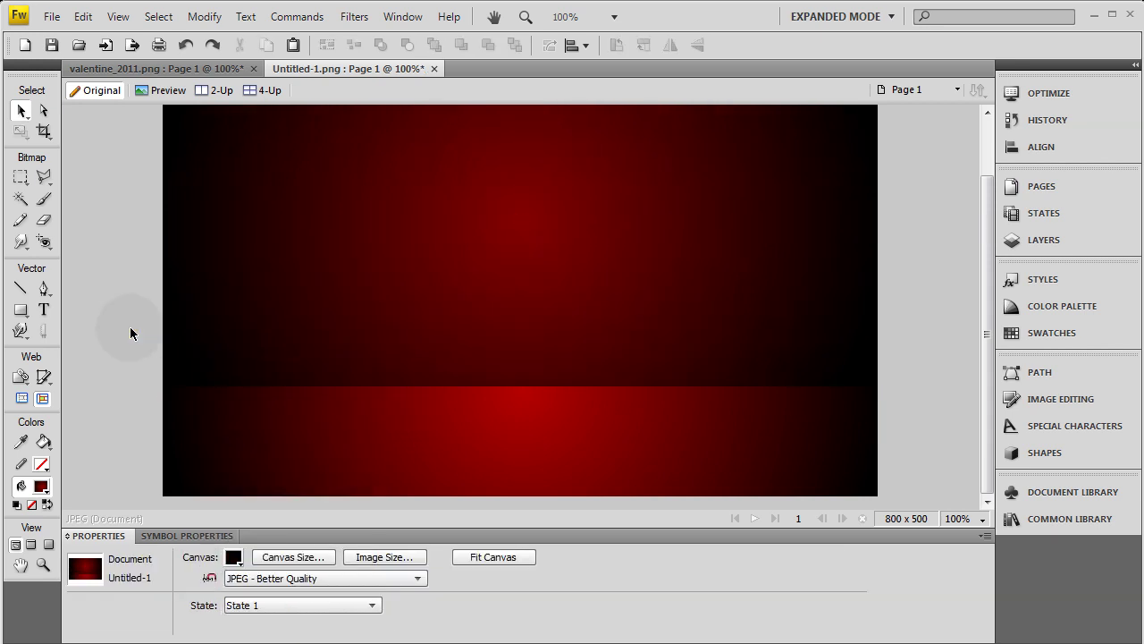
Nudge the lower floor rectangle slightly upward to form the horizon.
left_click(259, 412)
key("Up")
key("Up")
key("Up")
key("Up")
key("Up")
key("Up")
key("Up")
key("Up")
key("Up")
key("Up")
key("Up")
key("Up")
key("Up")
key("Up")
key("Up")
key("Up")
key("Up")
key("Up")
key("Up")
key("Up")
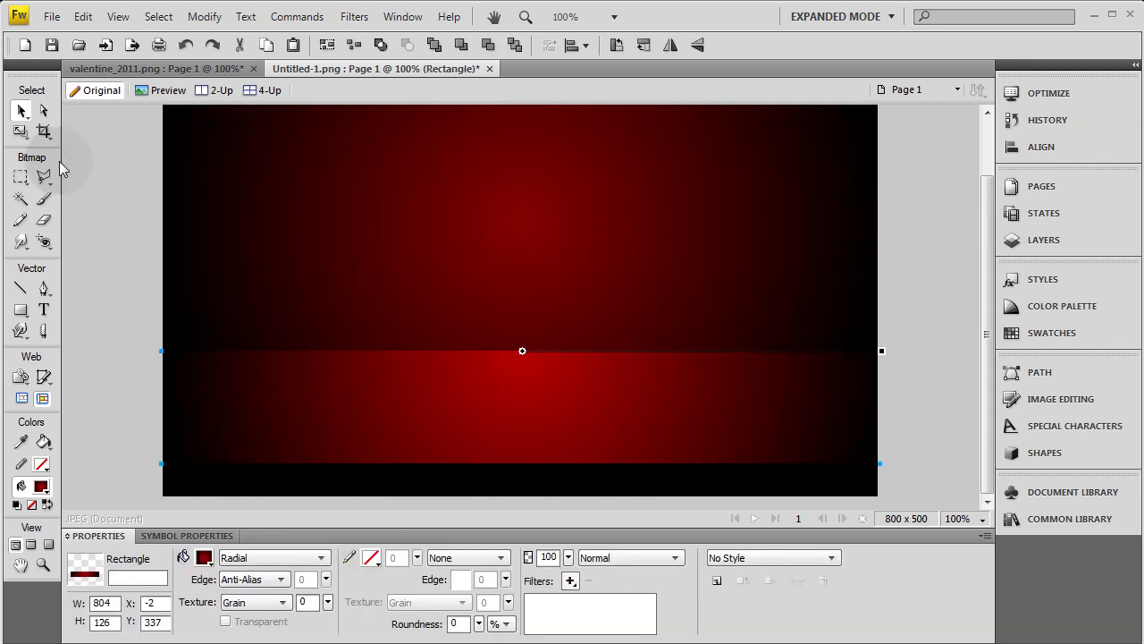
left_click(22, 132)
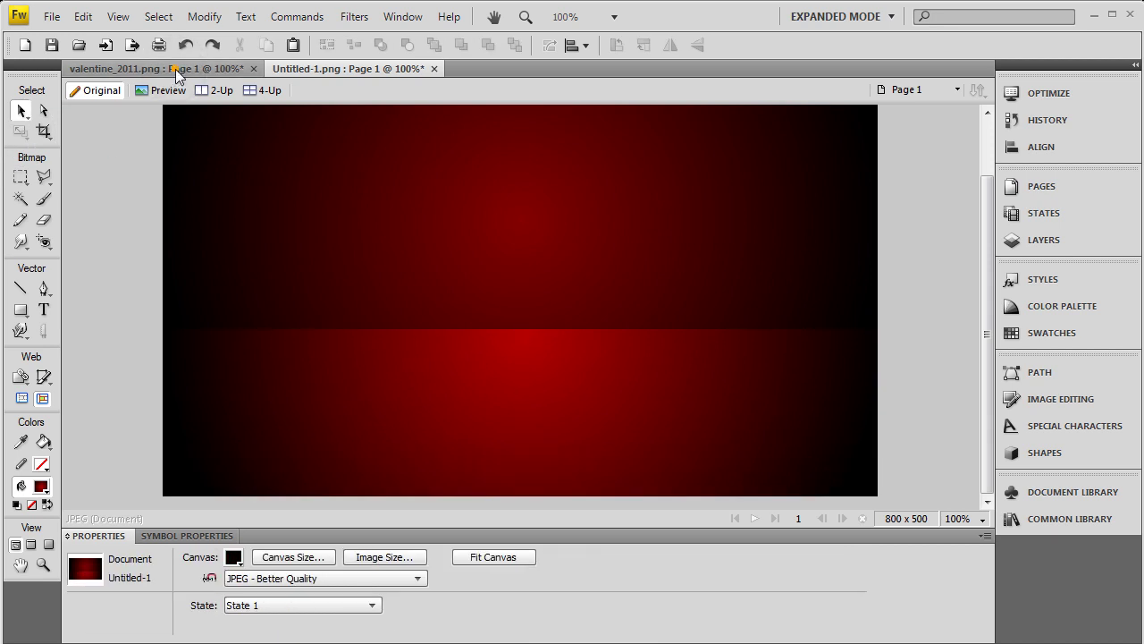
left_click(175, 69)
left_click(323, 66)
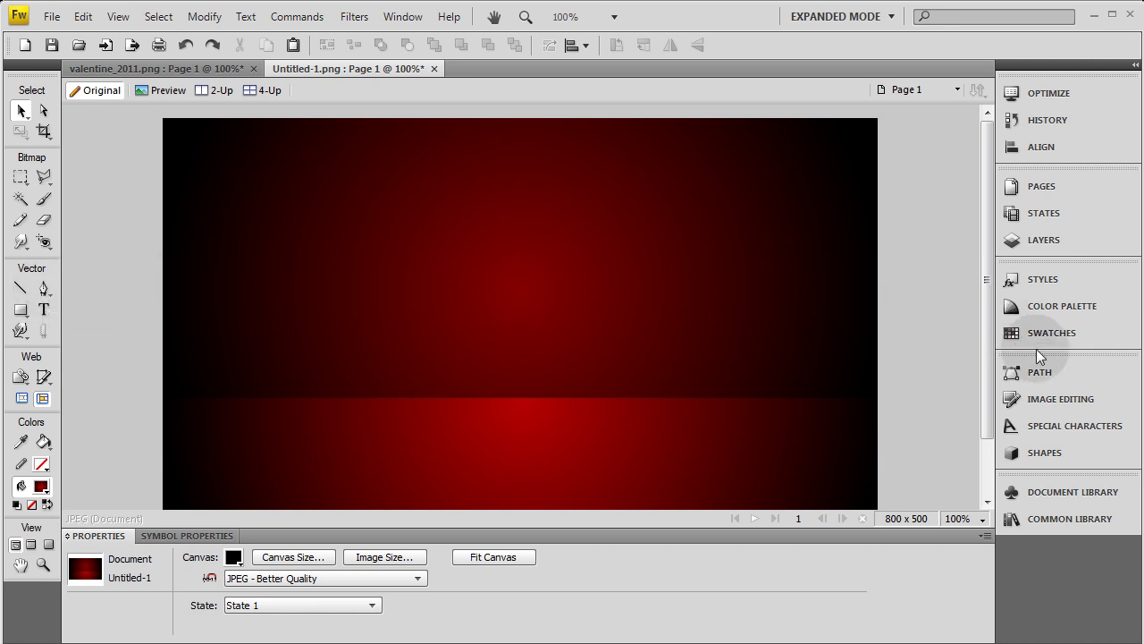
left_click(1040, 454)
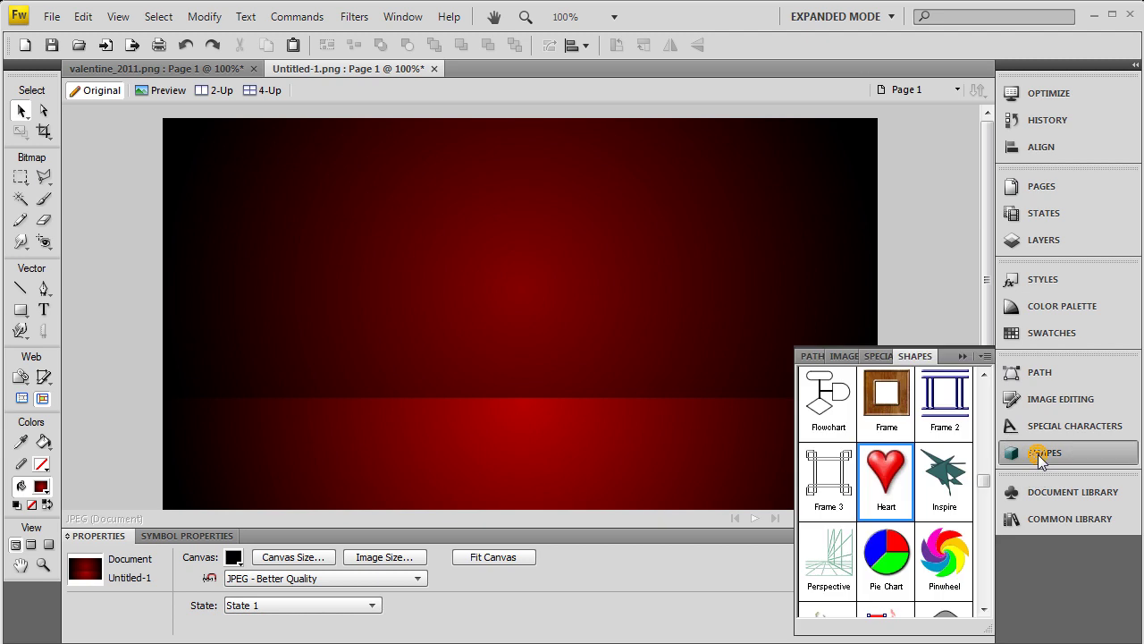
left_click_drag(552, 240, 554, 241)
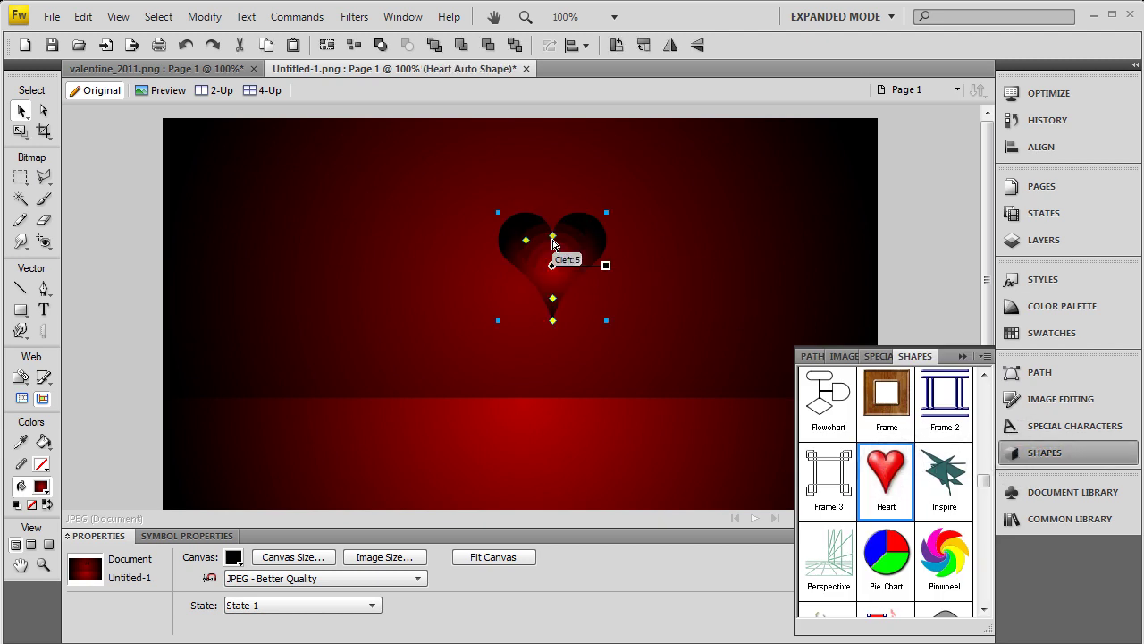
left_click(823, 238)
left_click(591, 254)
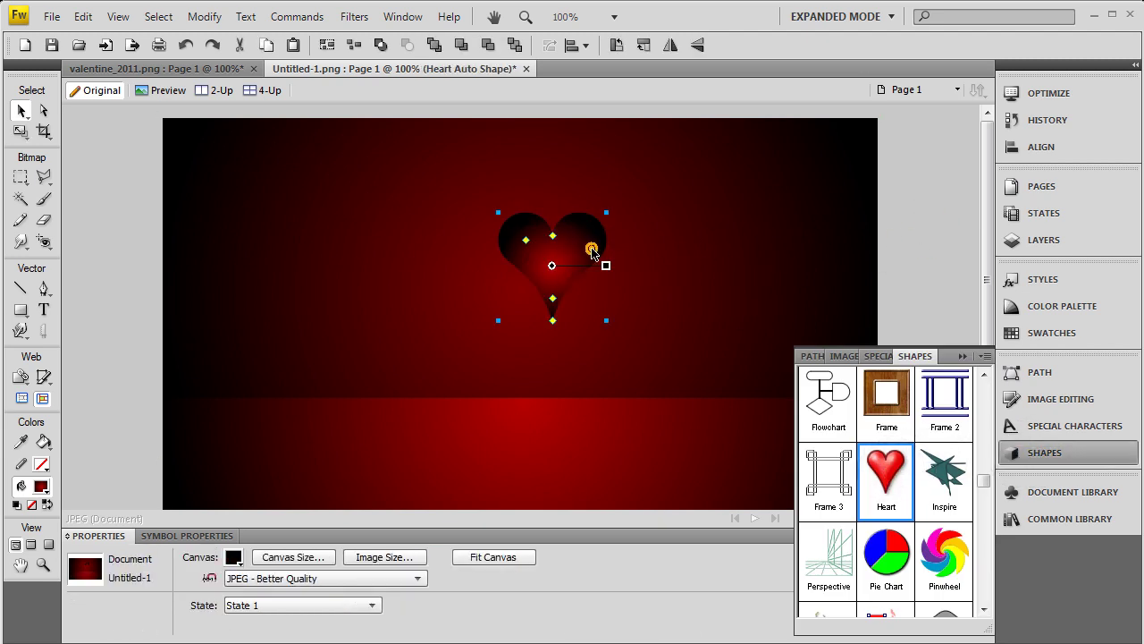
key("Delete")
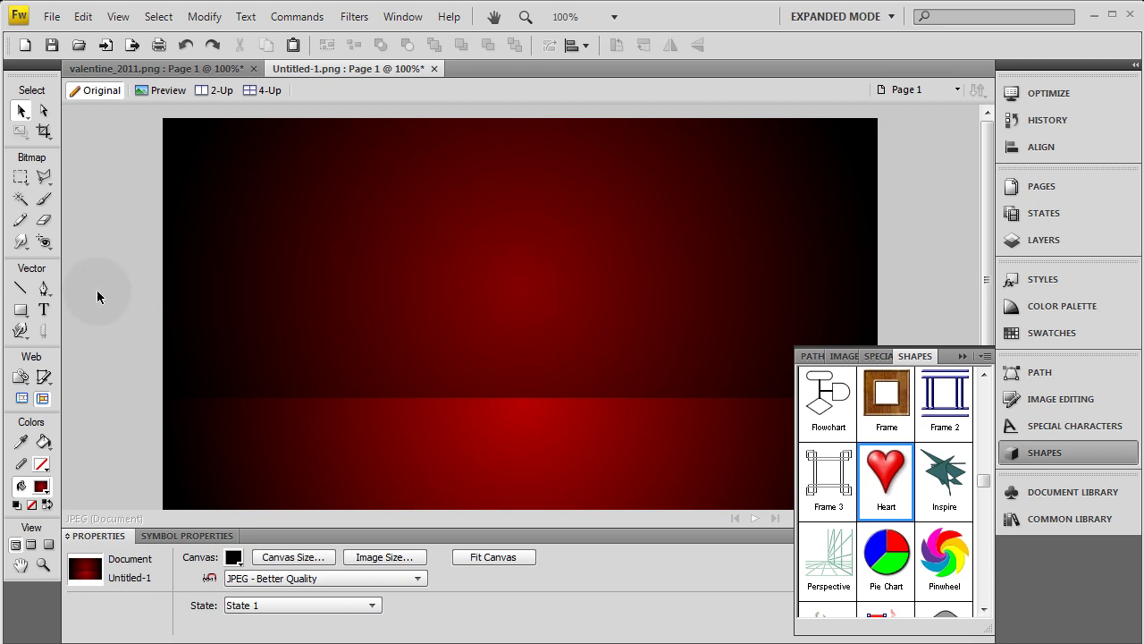
left_click(1082, 454)
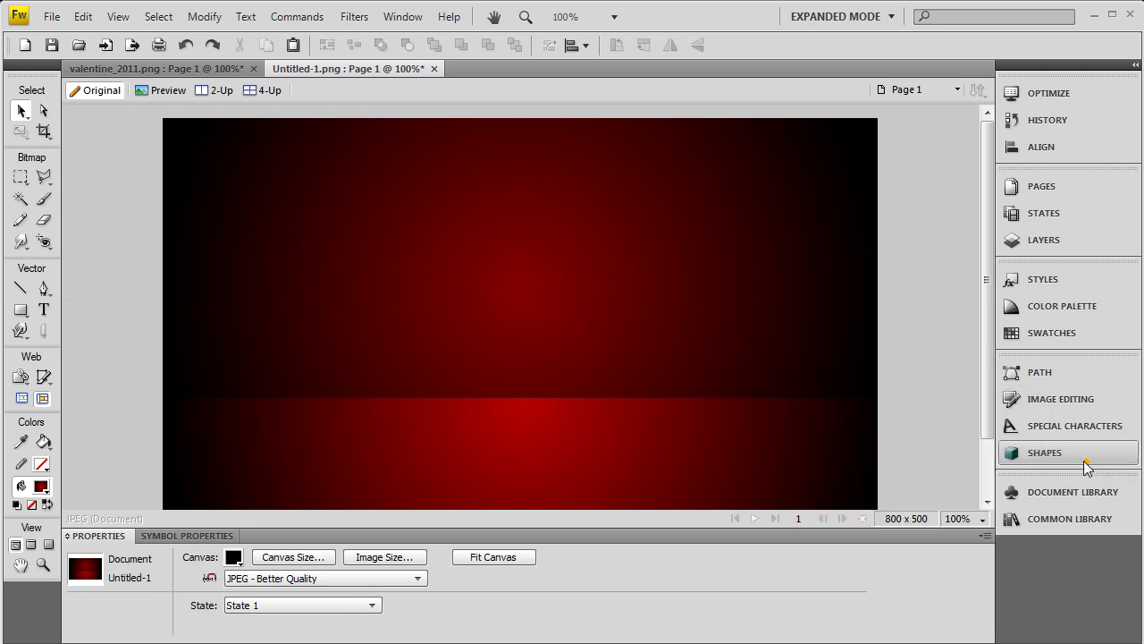
Pen-draw a half-heart outline curving over the top lobe and down the side.
left_click(44, 288)
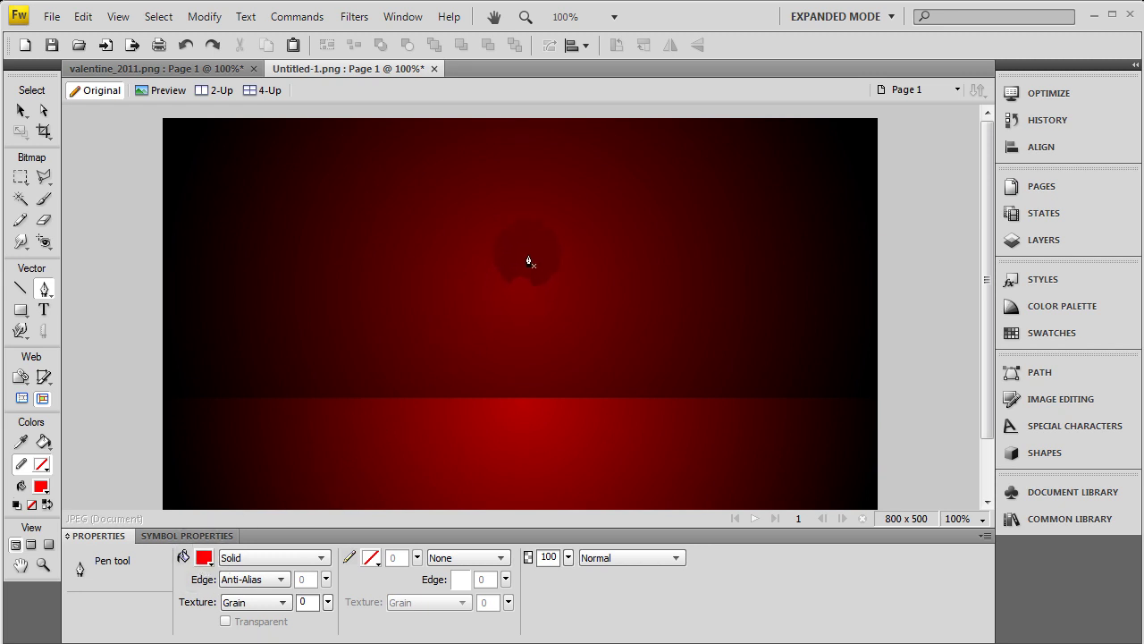
left_click(529, 254)
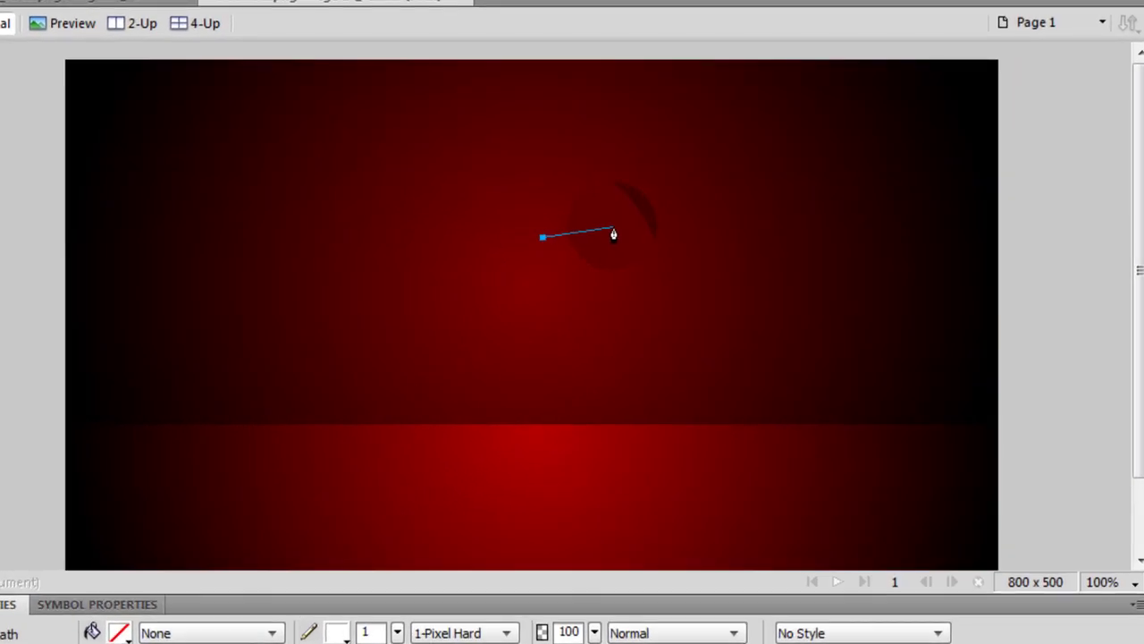
left_click_drag(613, 230, 650, 249)
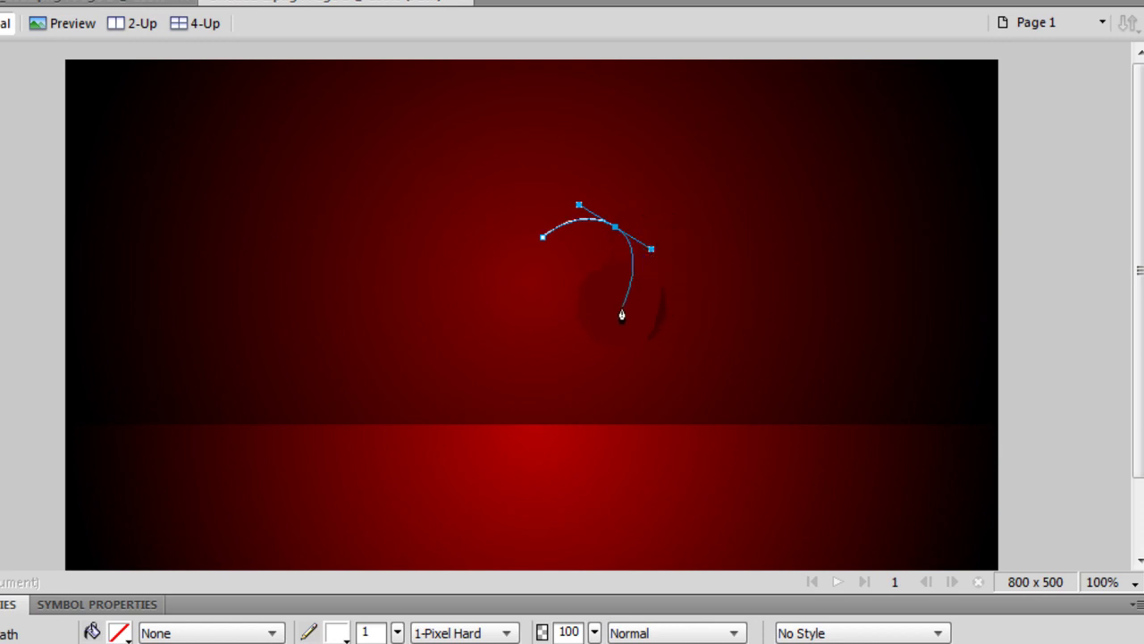
left_click_drag(621, 308, 611, 320)
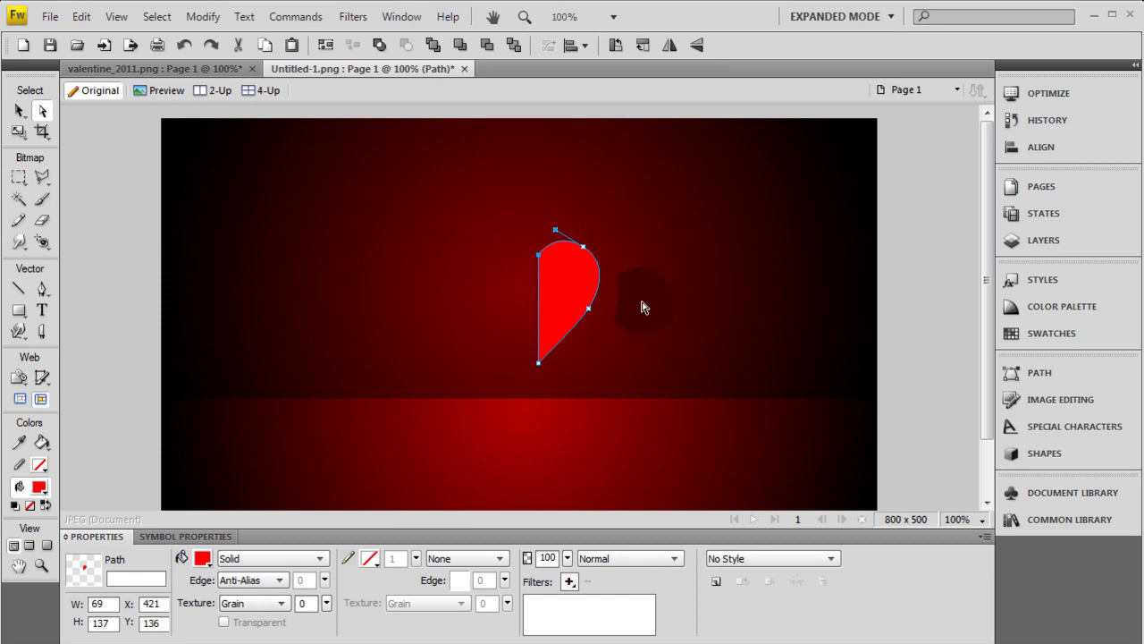
Nudge the half-heart's top point so it lines up vertically.
key("ctrl+equal")
key("ctrl+equal")
key("ctrl+equal")
key("ctrl+equal")
key("ctrl+equal")
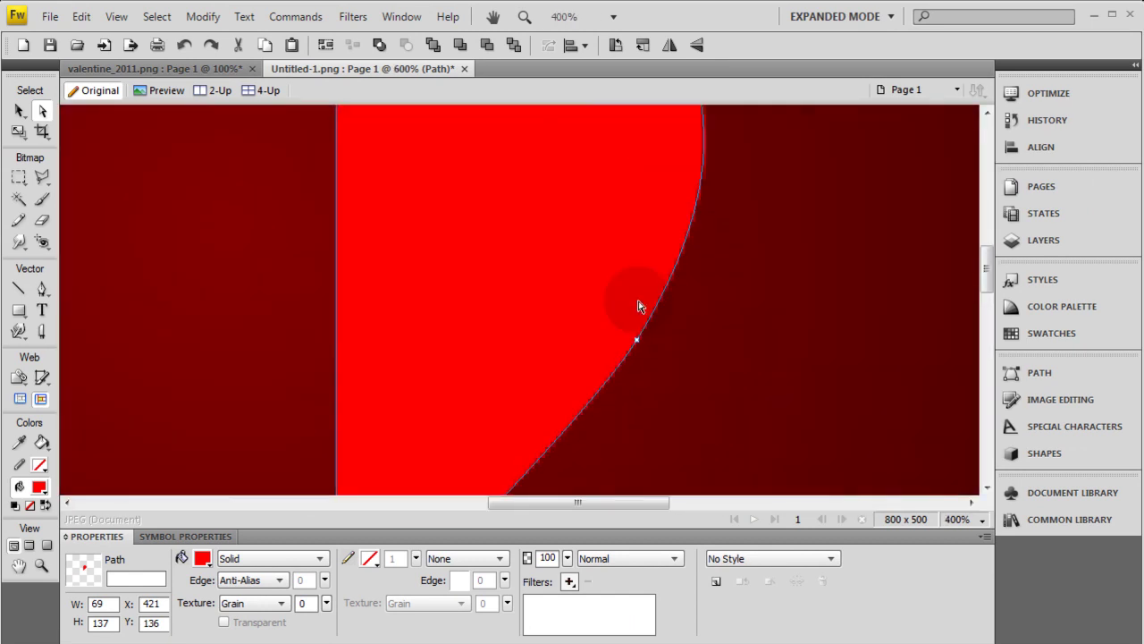
key("ctrl+minus")
key("ctrl+minus")
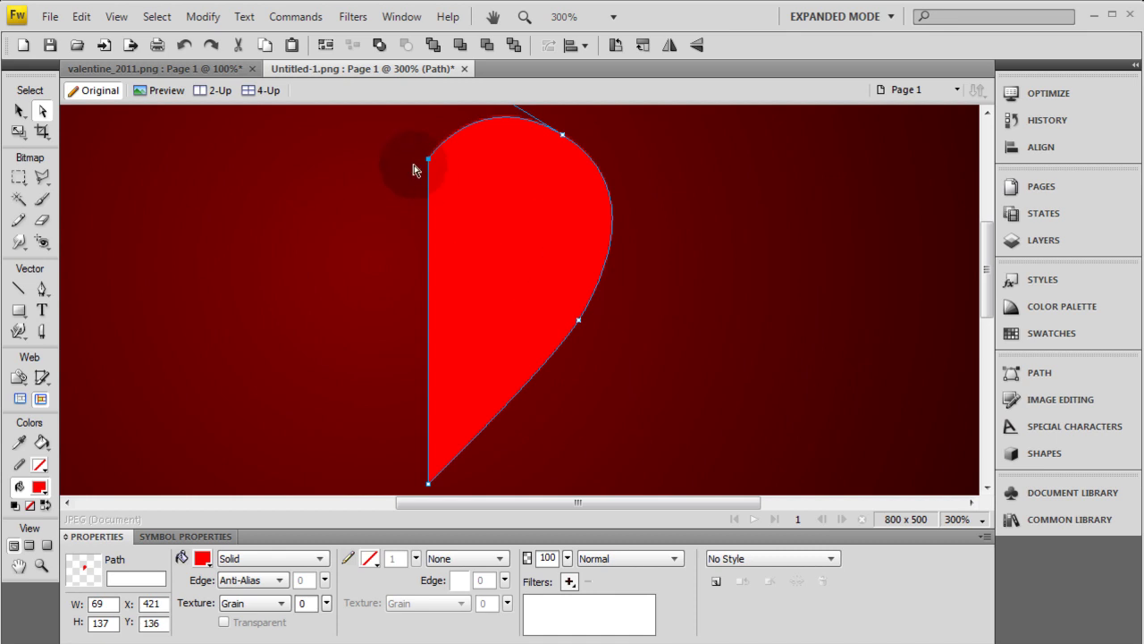
key("Left")
key("Left")
key("Left")
key("Left")
key("Left")
key("Left")
key("Left")
key("Left")
key("Left")
key("Left")
key("Left")
key("Left")
key("Left")
key("Left")
key("Left")
key("Left")
key("Left")
key("Right")
key("Right")
key("Right")
key("Right")
key("Right")
key("Right")
key("Right")
key("Right")
key("Right")
key("Right")
key("Right")
key("Right")
key("Right")
key("Right")
key("Right")
key("Right")
key("Right")
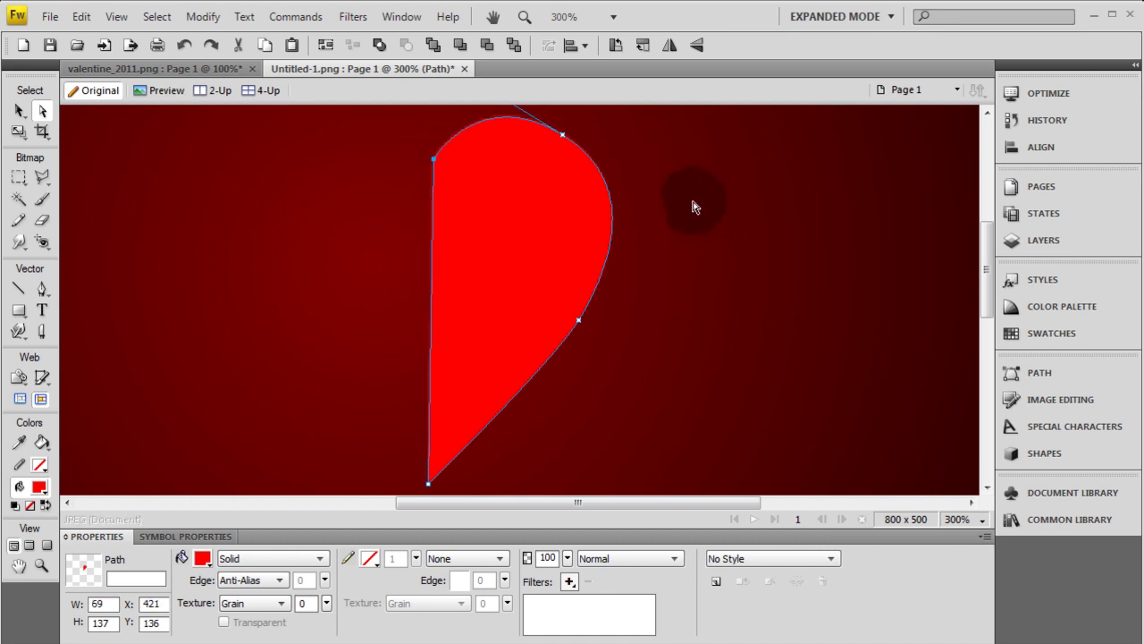
key("ctrl+1")
Duplicate the half-heart, flip the copy horizontally, and slide it into place as the other half.
left_click(692, 206)
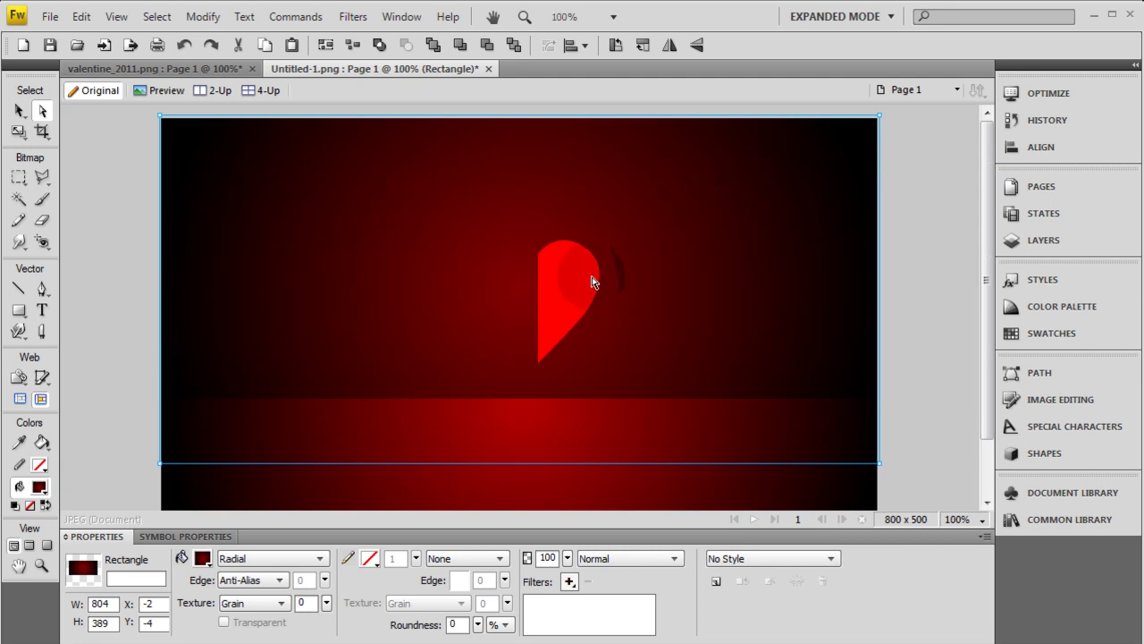
left_click(612, 273)
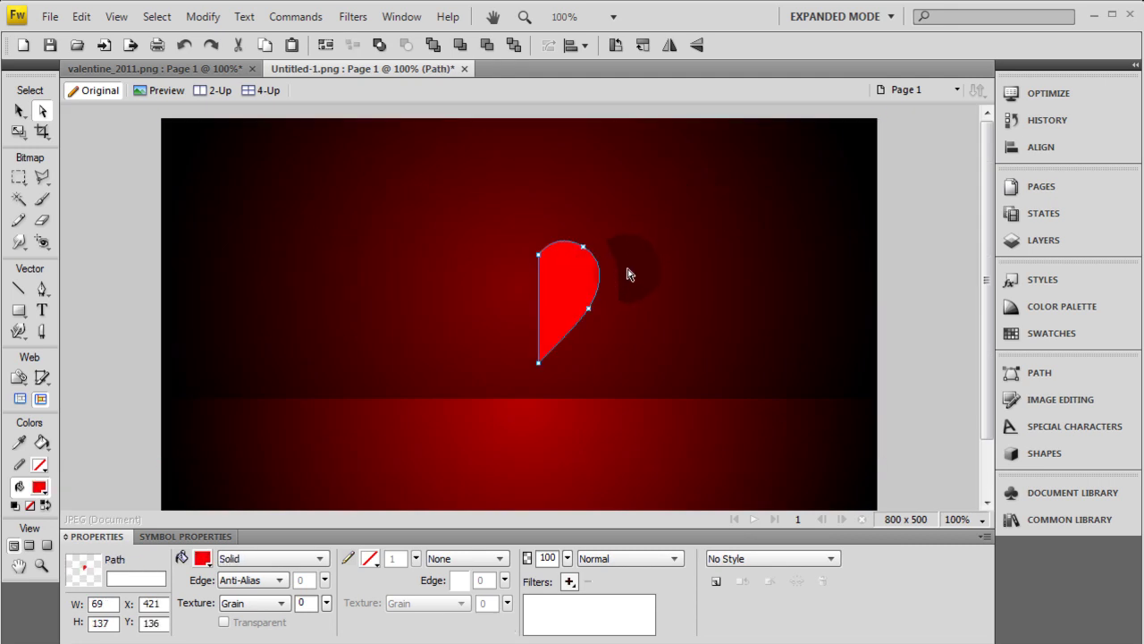
key("ctrl+shift+d")
key("Left")
key("Left")
key("Left")
key("Left")
key("Left")
key("Left")
key("Left")
key("Left")
key("Left")
key("Left")
key("Left")
key("Left")
key("Left")
key("Left")
key("Left")
key("Left")
key("Left")
key("Left")
key("Left")
key("Left")
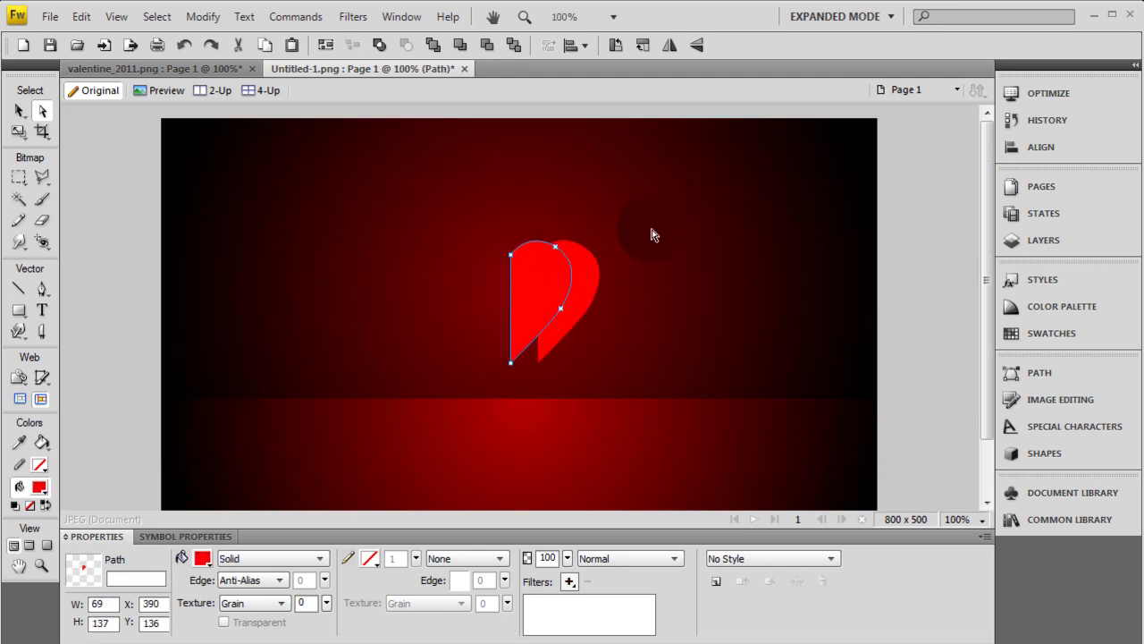
key("v")
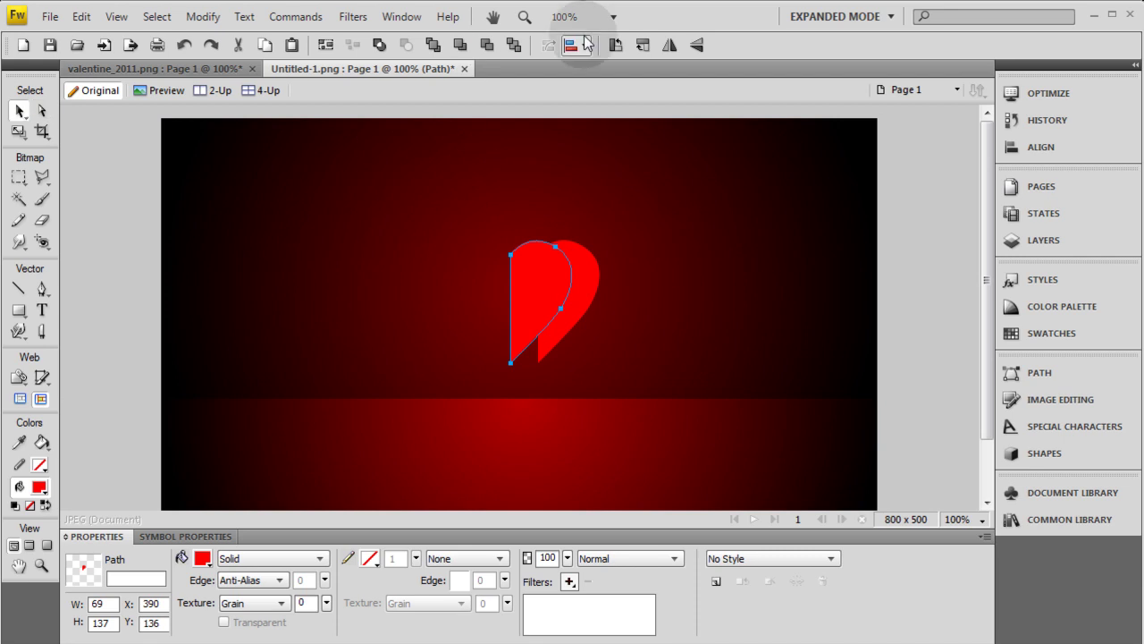
left_click(668, 46)
key("Left")
key("Left")
key("Left")
key("Left")
key("Left")
key("Left")
key("Left")
key("Left")
key("Left")
key("Left")
key("Left")
key("Left")
key("Left")
key("Left")
key("Left")
key("Left")
key("Left")
key("Left")
key("Left")
key("Left")
key("Left")
key("Left")
key("Left")
key("Left")
key("Left")
key("Left")
key("Left")
key("Left")
key("Left")
key("Left")
key("Left")
key("Left")
key("Left")
key("Left")
key("Left")
key("Left")
key("ctrl+3")
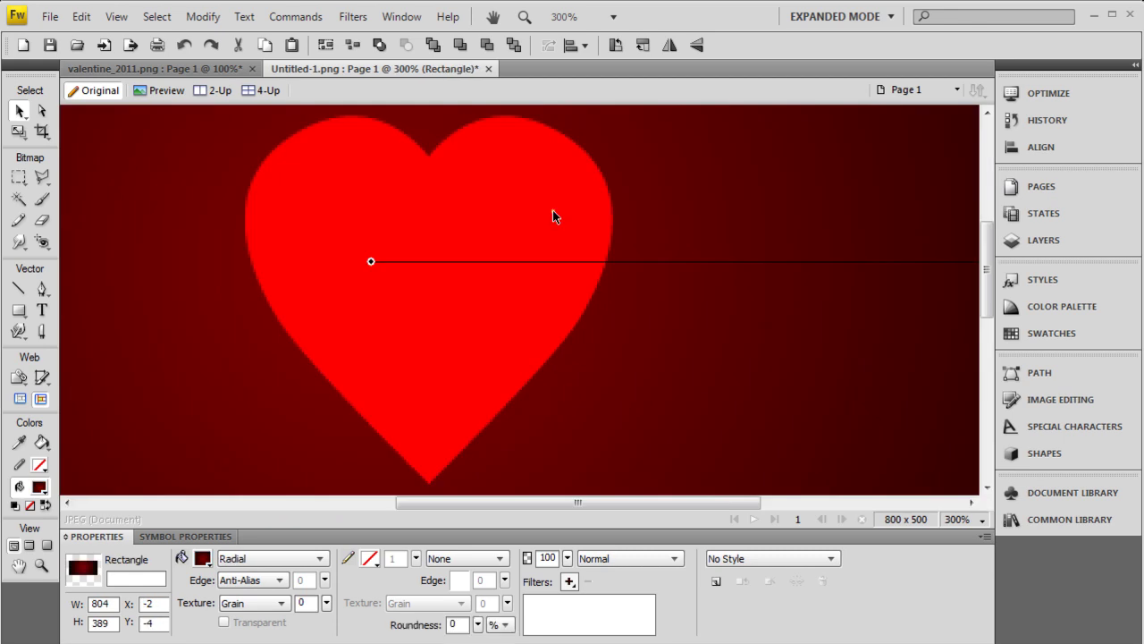
Union both halves into one heart path via Modify > Combine Paths.
left_click(553, 210)
left_click(374, 213, "shift")
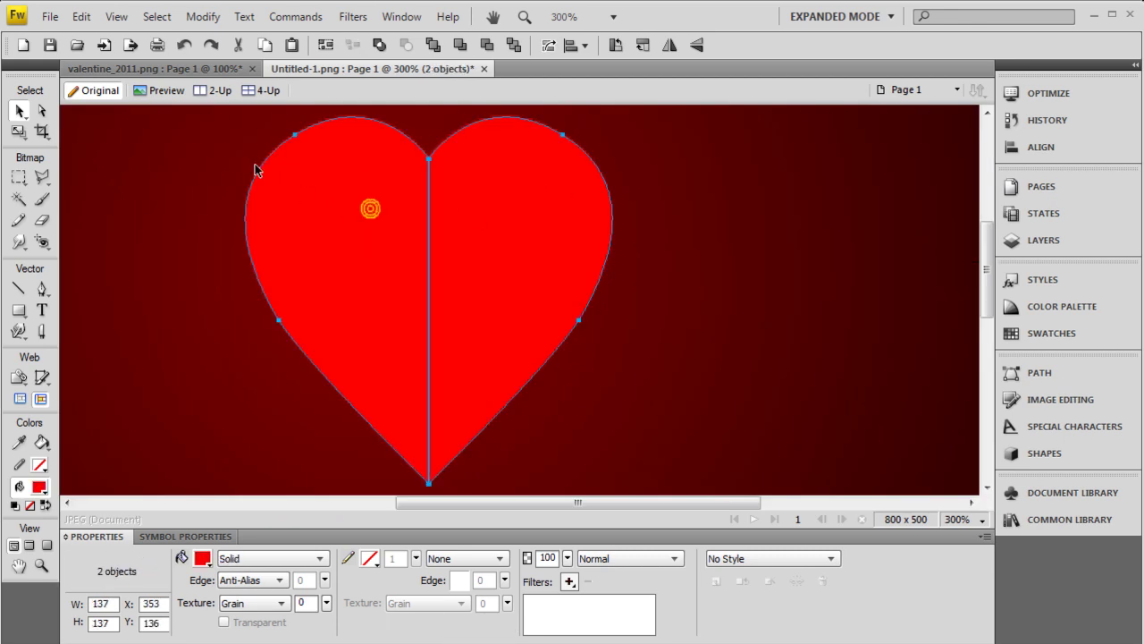
left_click(199, 17)
mouse_move(248, 351)
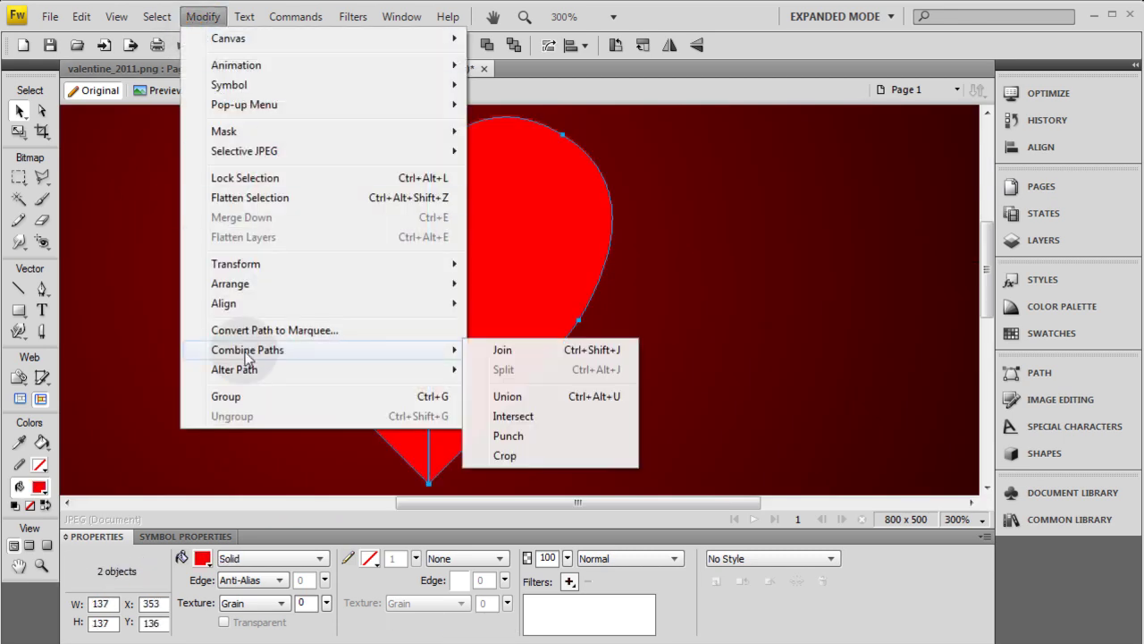
left_click(525, 396)
Check the merged 137 × 137 heart outline and bring up the Shapes library.
left_click(682, 304)
key("ctrl+1")
left_click(905, 255)
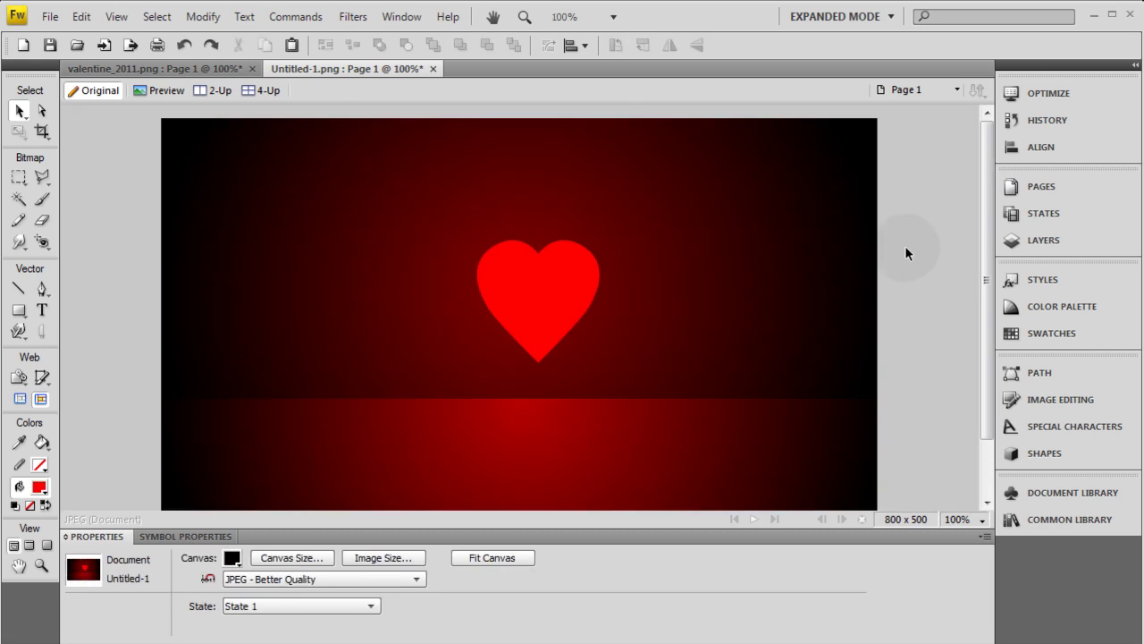
left_click(509, 266)
left_click(562, 297)
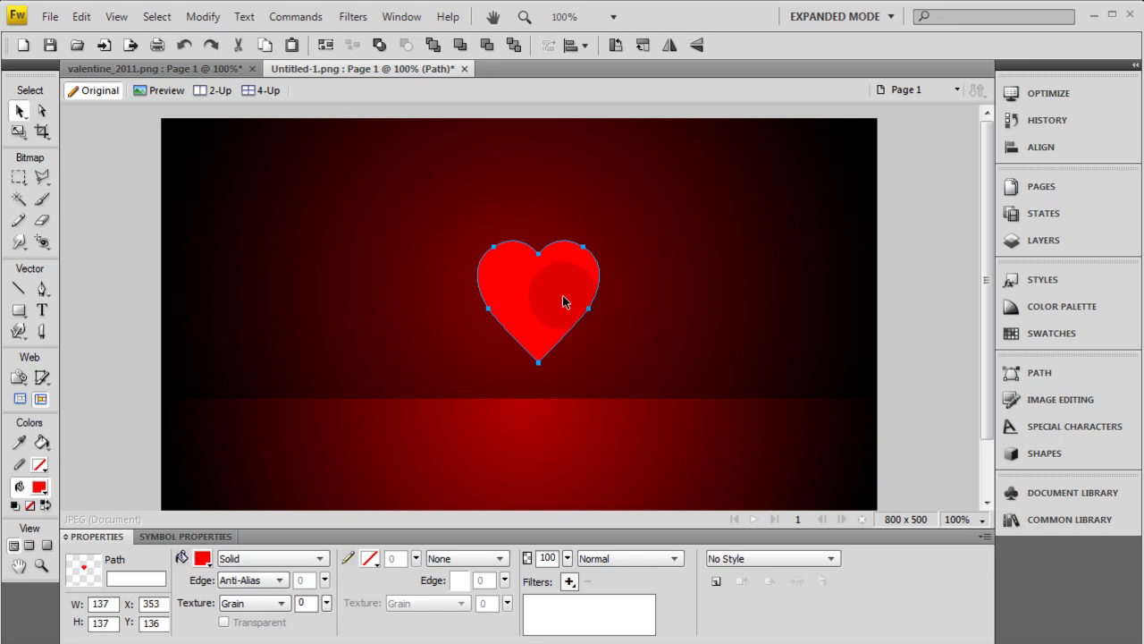
left_click(919, 261)
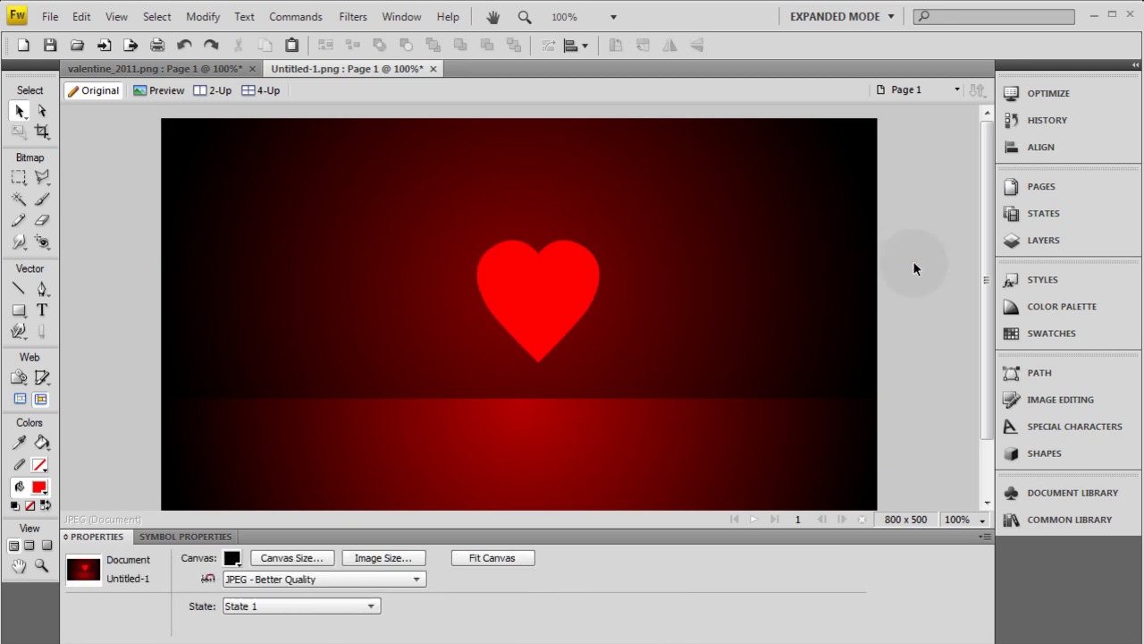
left_click(568, 244)
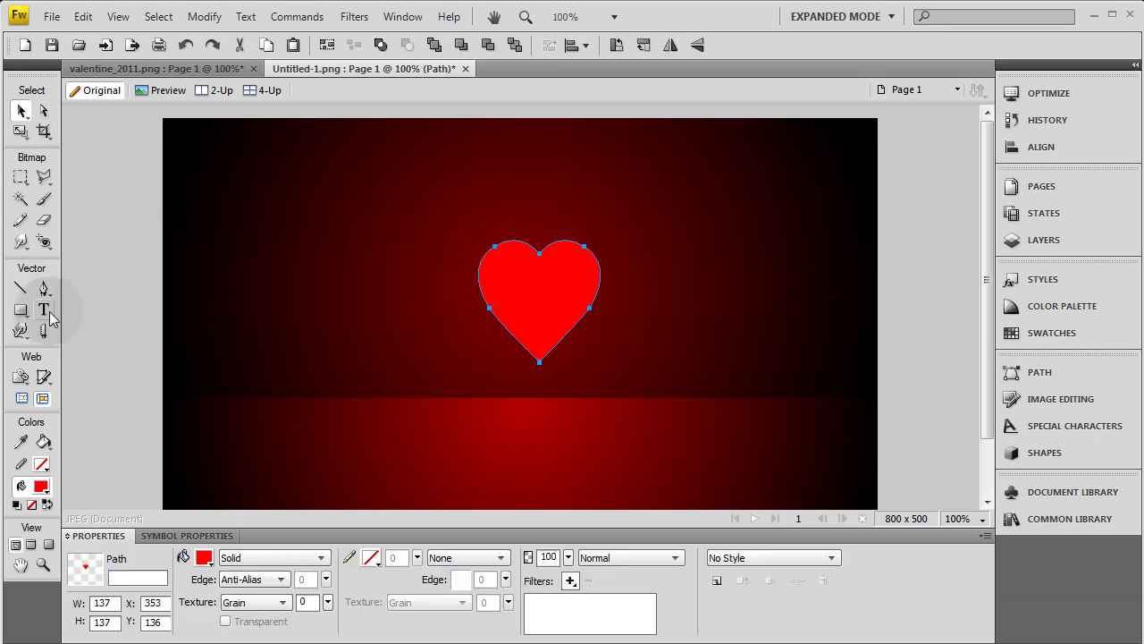
left_click(120, 317)
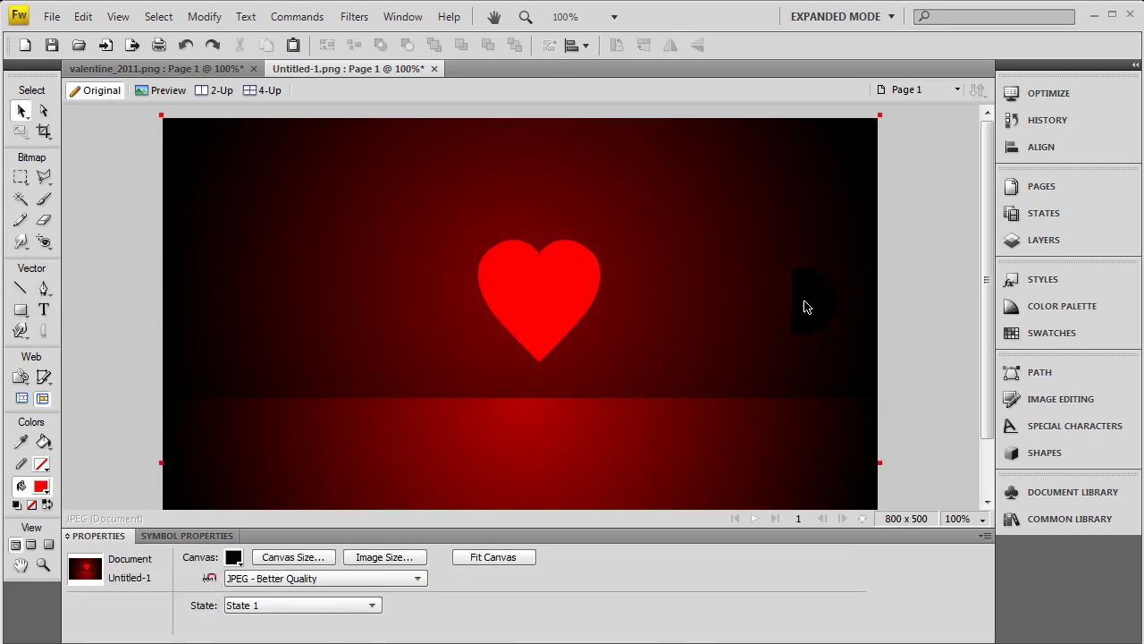
left_click(1046, 452)
Place a preset Heart auto shape, try it at the upper left and right, then delete it.
left_click_drag(886, 473, 745, 261)
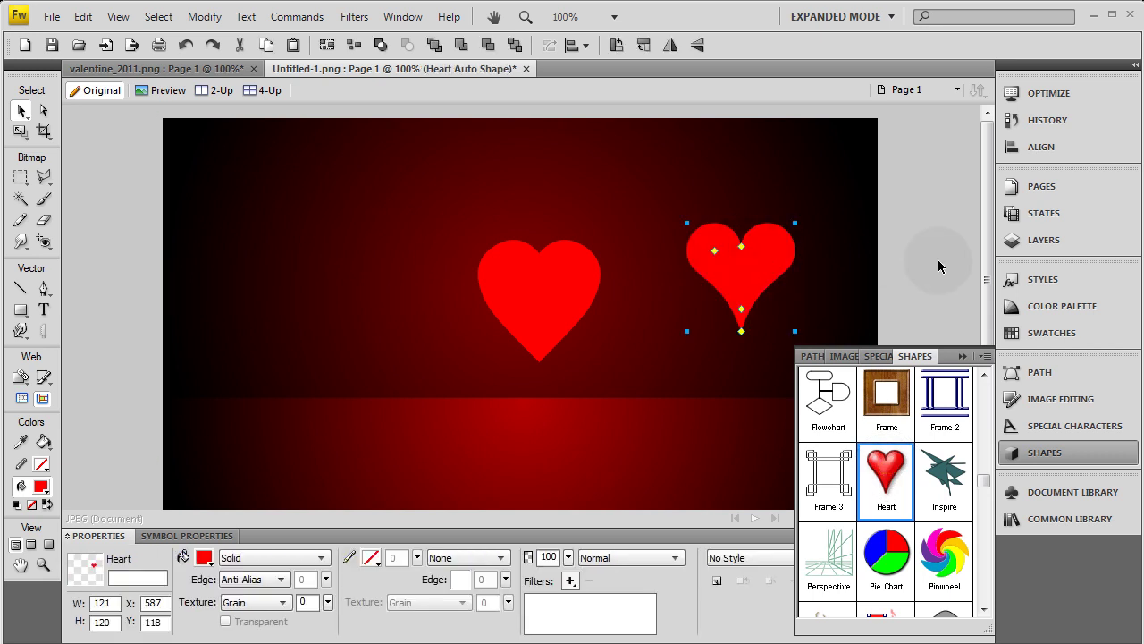
left_click(776, 264)
left_click(899, 266)
left_click(792, 266)
left_click_drag(782, 264, 415, 243)
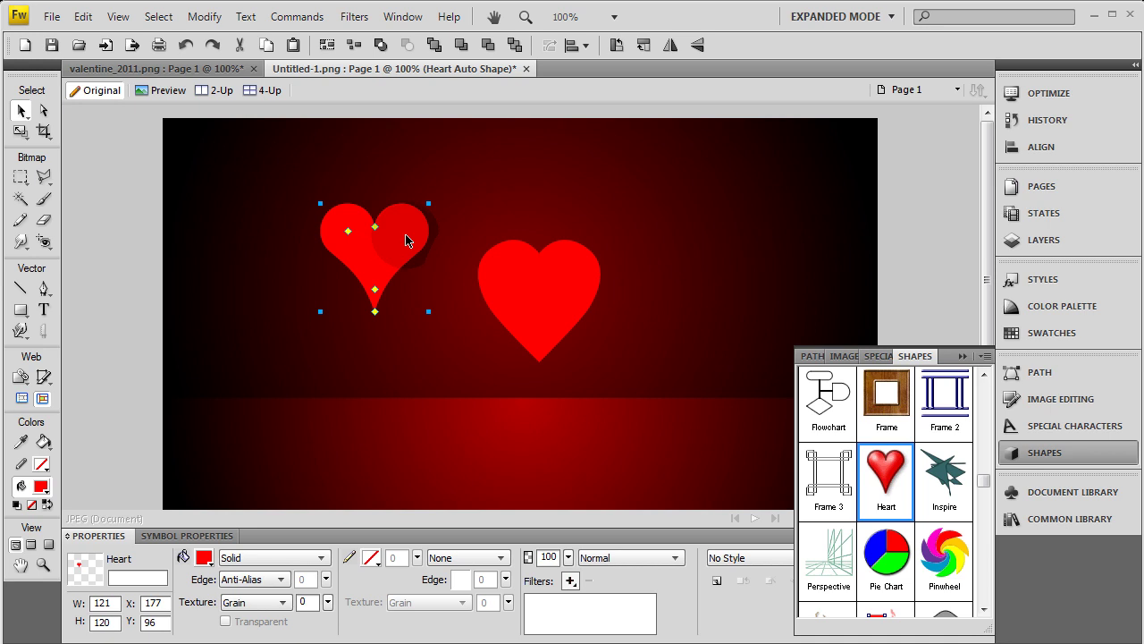
left_click_drag(408, 238, 712, 227)
key("Delete")
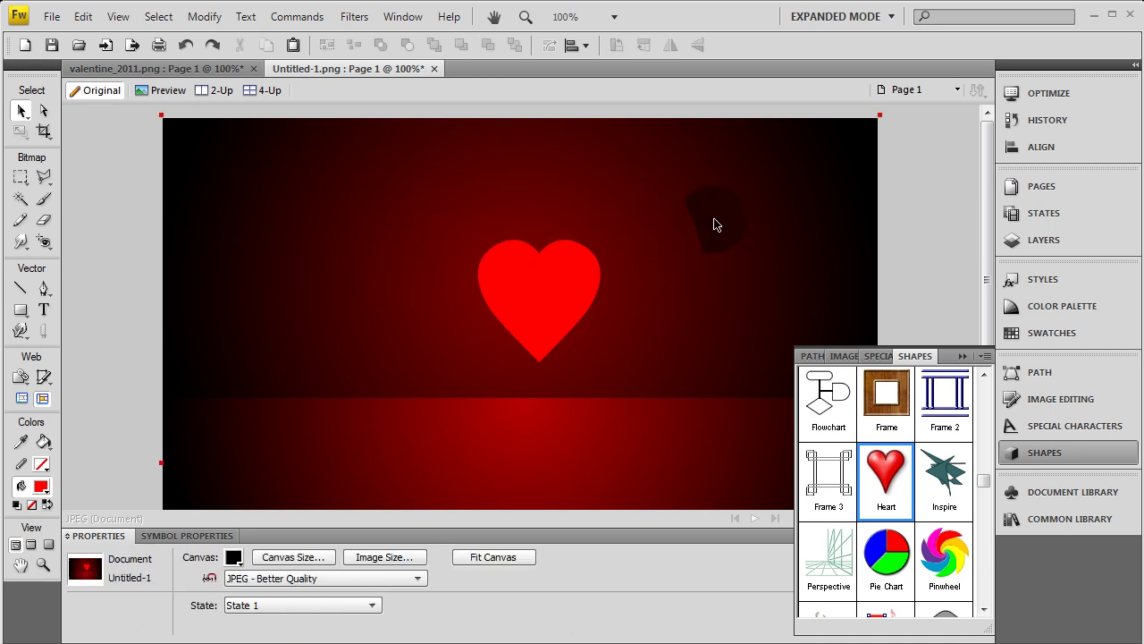
Close the Shapes library and shift the drawn heart slightly left.
left_click(1046, 456)
left_click(1051, 454)
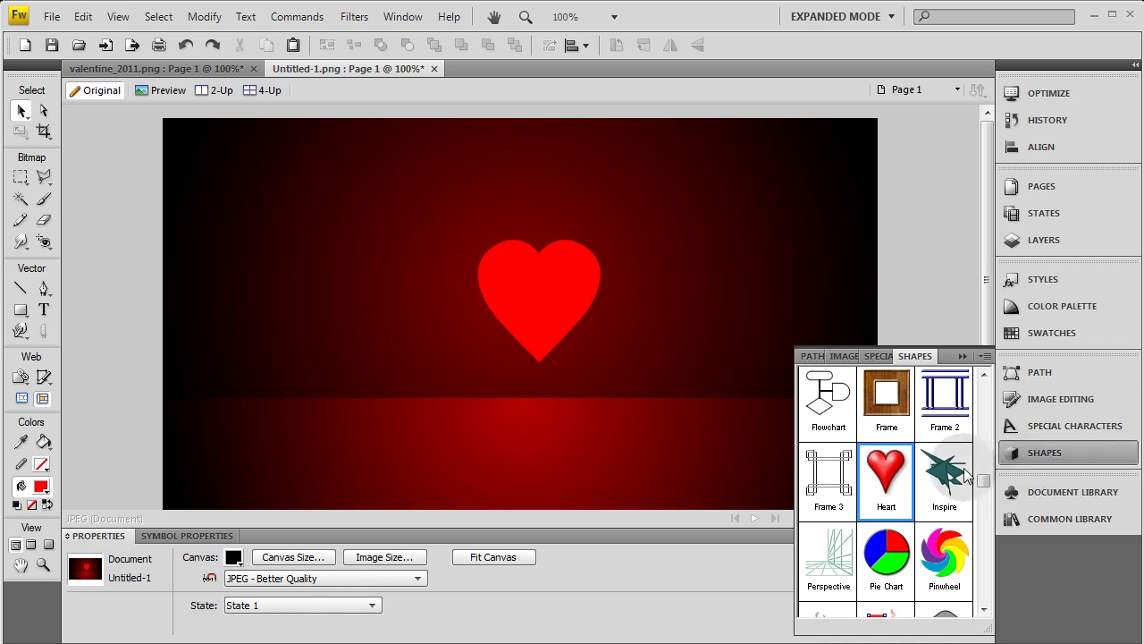
left_click_drag(986, 483, 1000, 393)
left_click(914, 319)
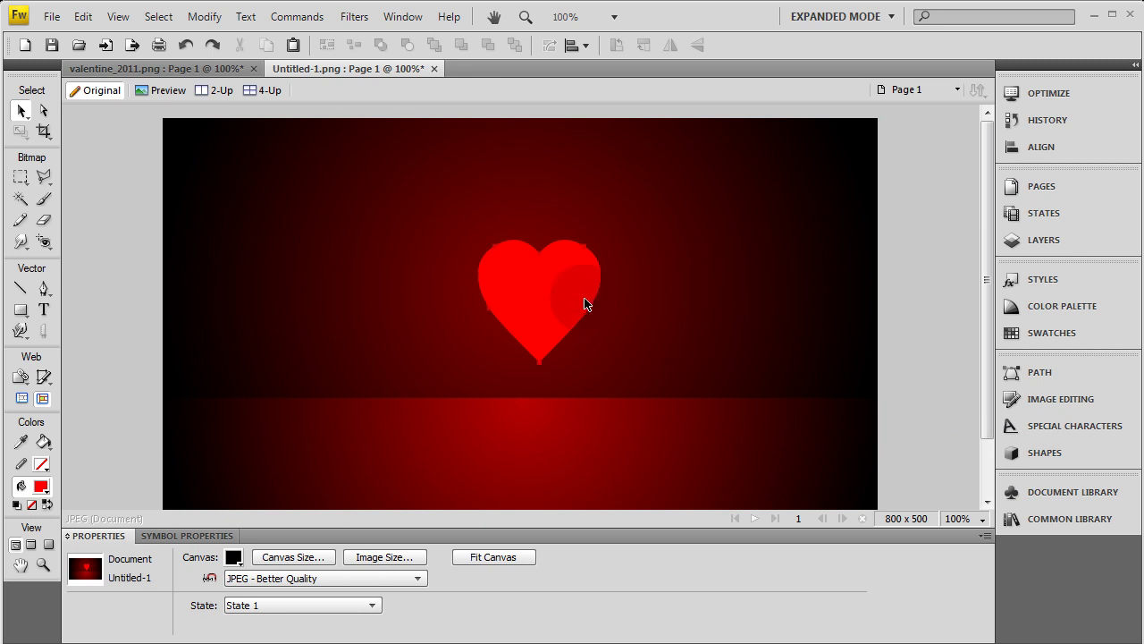
left_click_drag(582, 302, 564, 315)
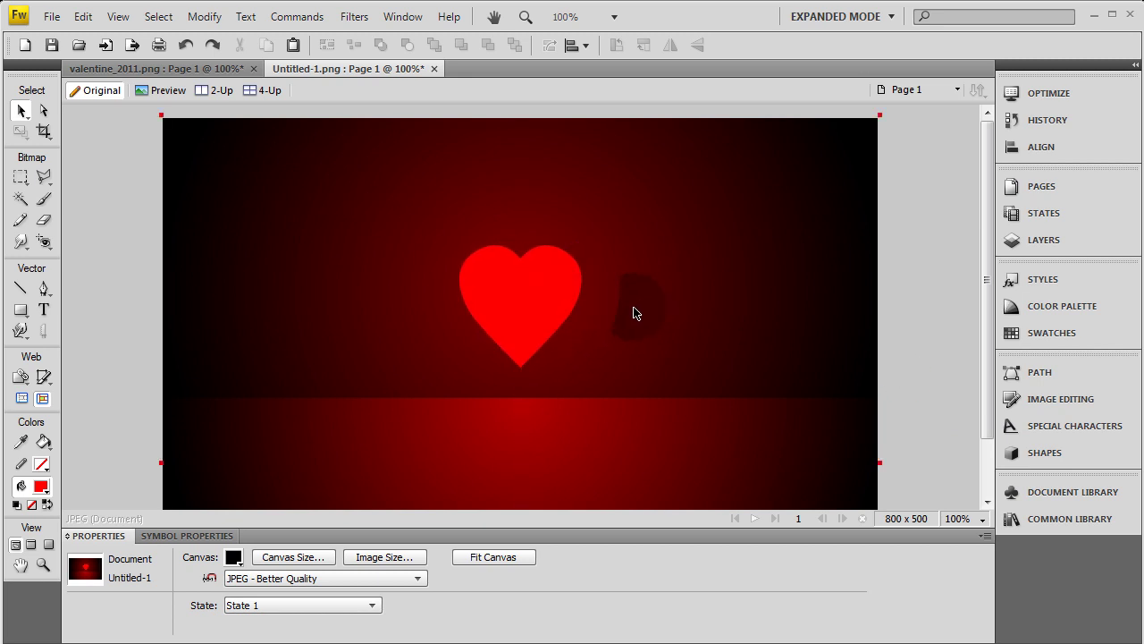
Trial-scale the heart, leaving it at 207 × 208, and move it lower and left.
left_click(953, 333)
left_click(544, 296)
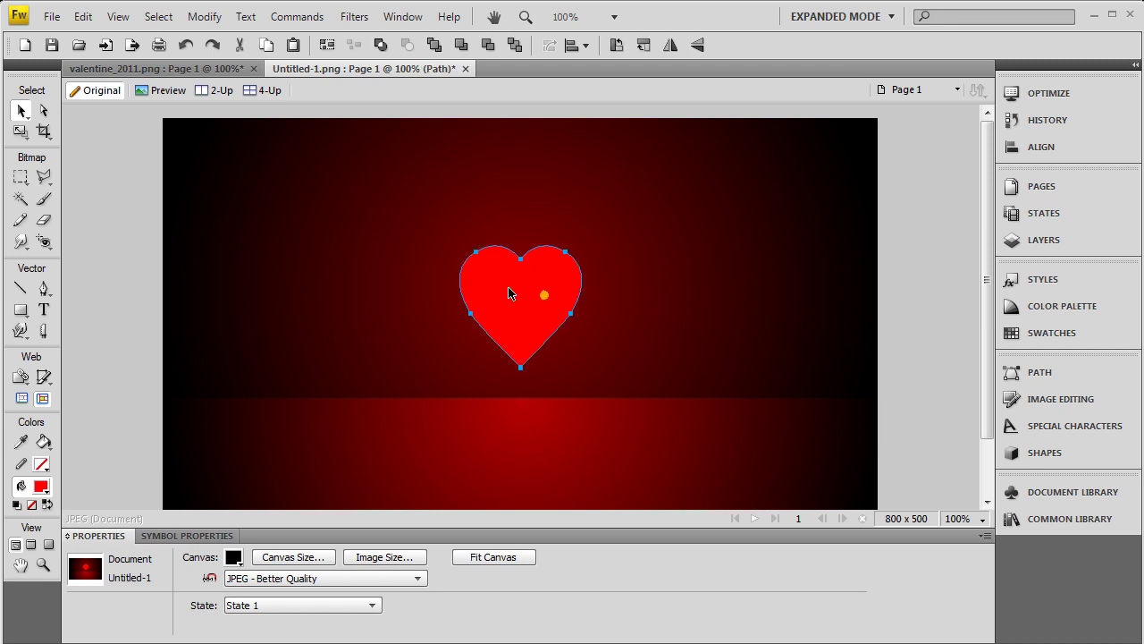
left_click(19, 132)
left_click_drag(582, 246, 644, 180)
left_click(19, 109)
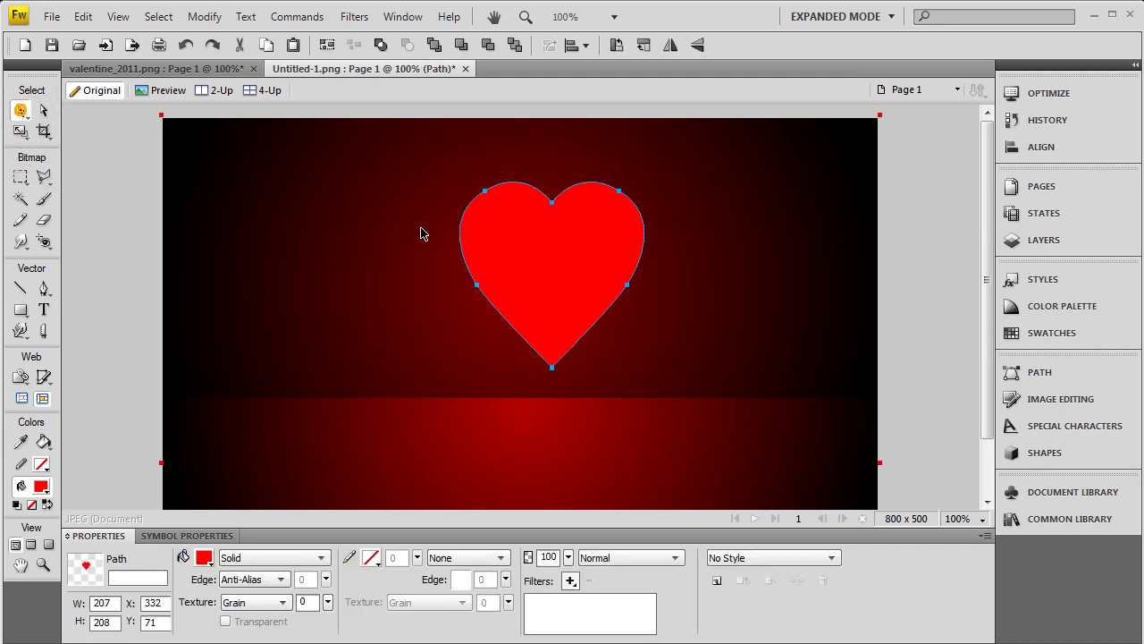
left_click_drag(559, 257, 531, 320)
Scale the heart up to 271 × 272 pixels.
left_click(671, 447)
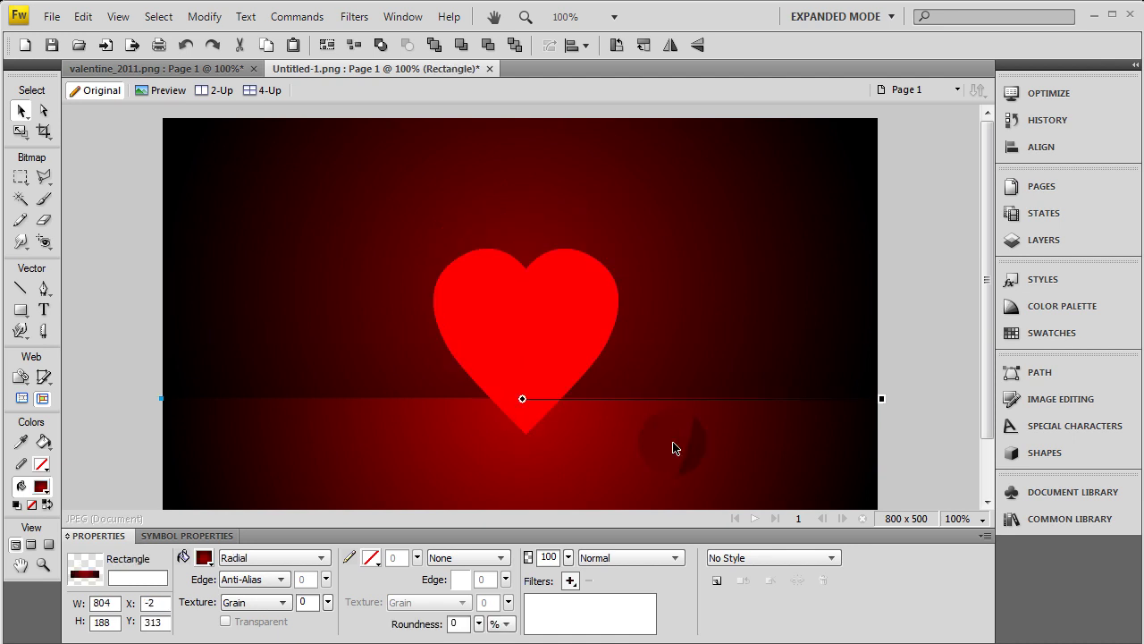
scroll(674, 448, "down", 3)
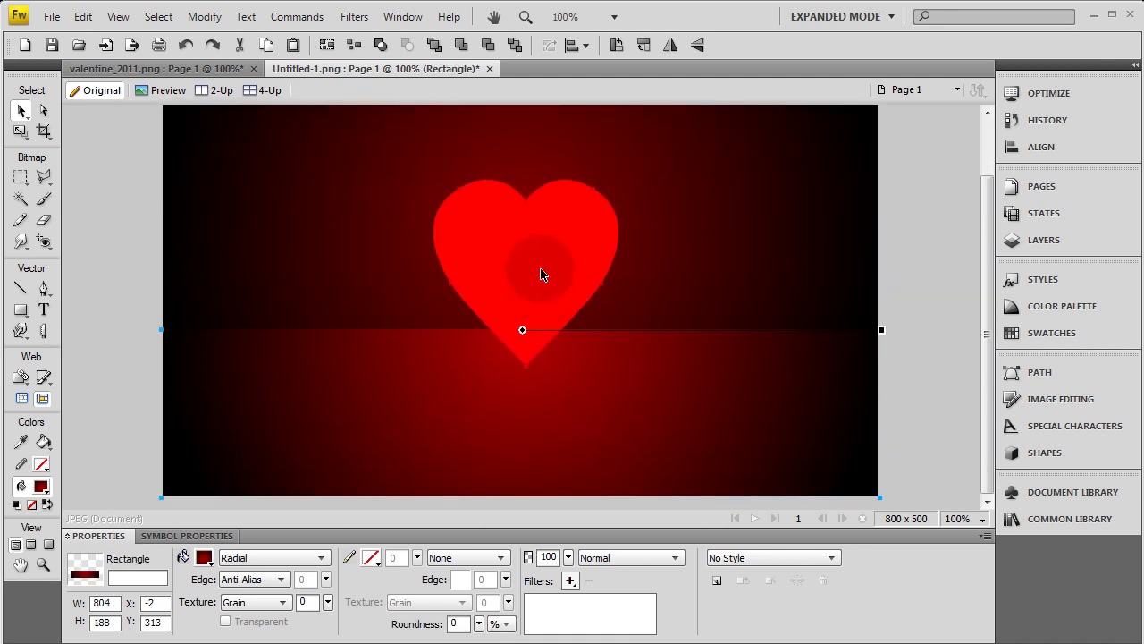
left_click(549, 256)
left_click(926, 355)
scroll(926, 355, "up", 3)
left_click(534, 330)
left_click(21, 131)
left_click_drag(616, 257, 675, 200)
left_click(19, 111)
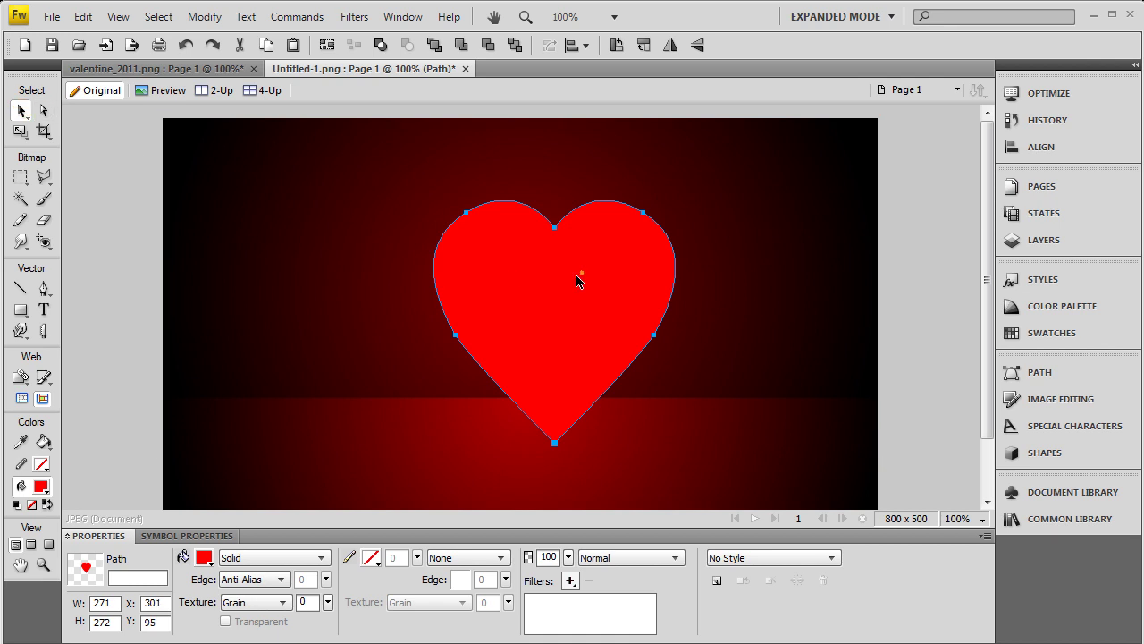
Shift the heart slightly left and fill it with a custom golden orange.
left_click_drag(582, 277, 548, 281)
left_click(205, 558)
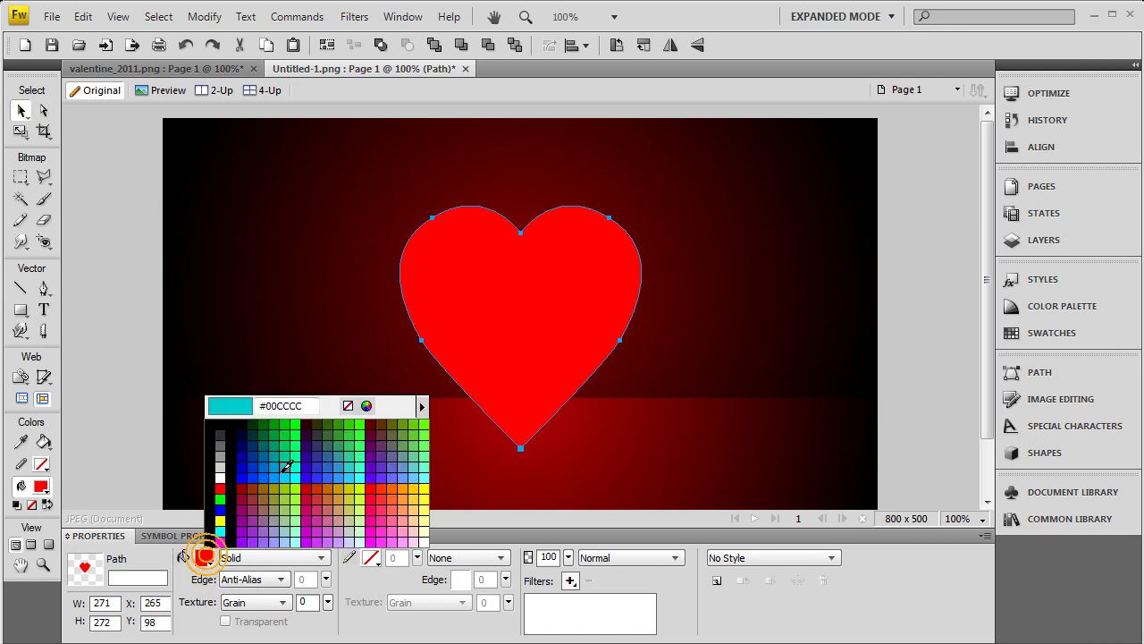
left_click(365, 404)
left_click(341, 357)
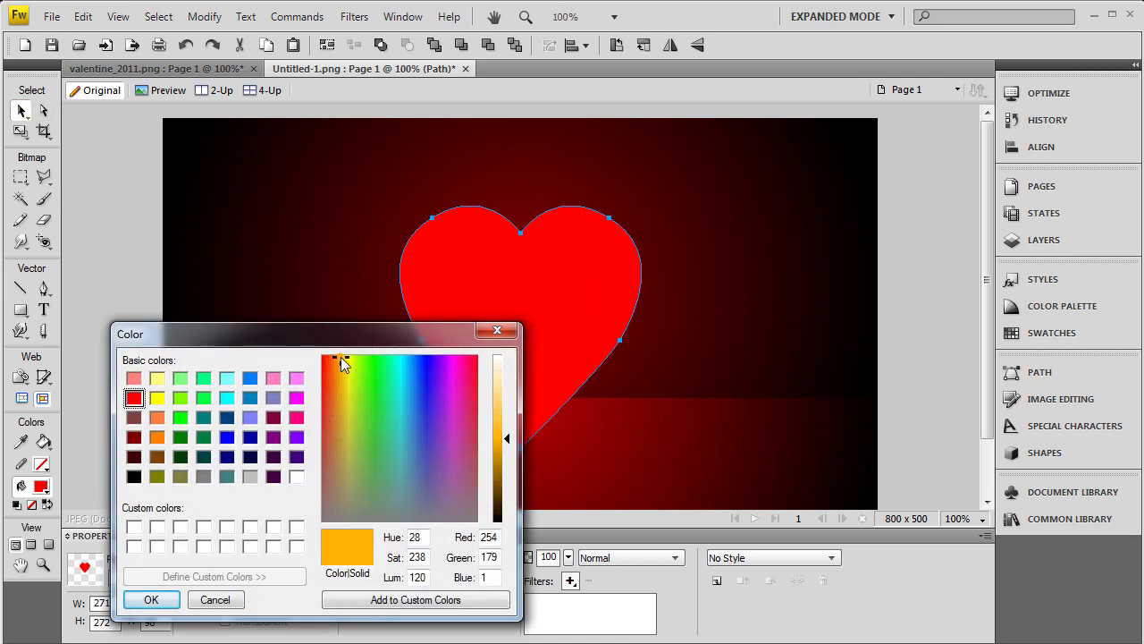
left_click(508, 436)
left_click(151, 599)
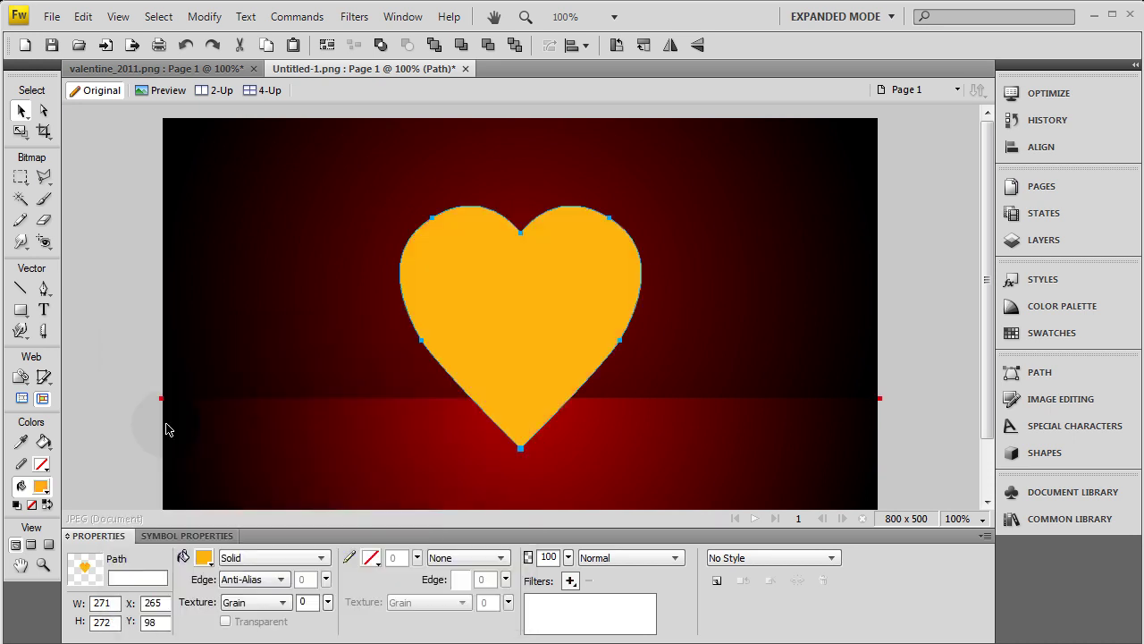
Add an Inner Bevel filter with a flat edge and 14-pixel width.
left_click(570, 580)
mouse_move(659, 443)
left_click(796, 447)
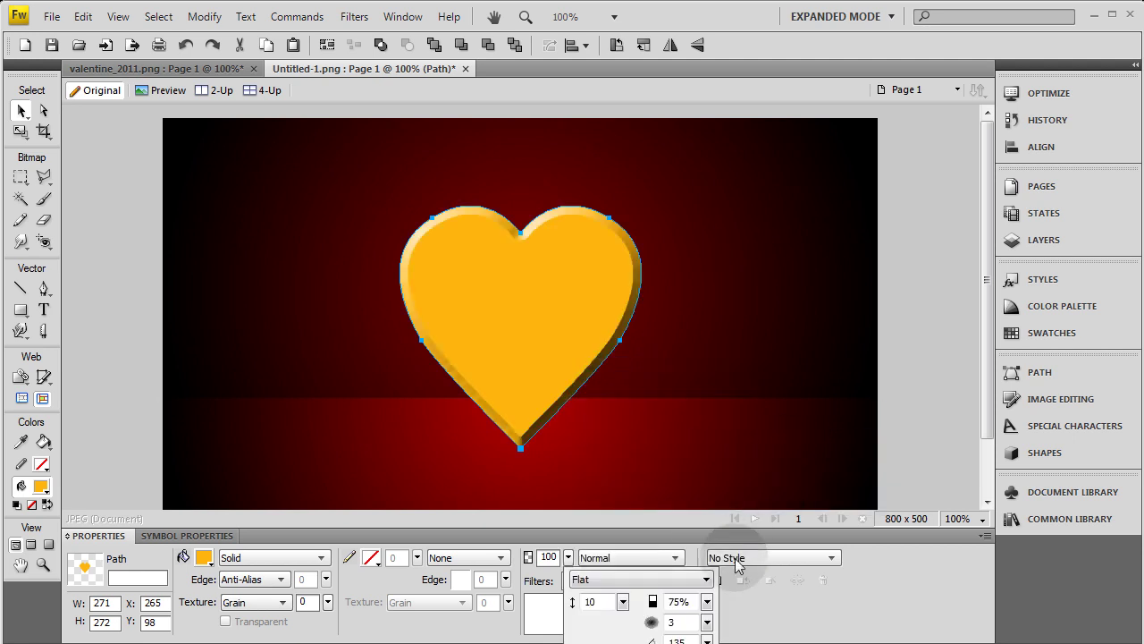
left_click(705, 581)
left_click(704, 581)
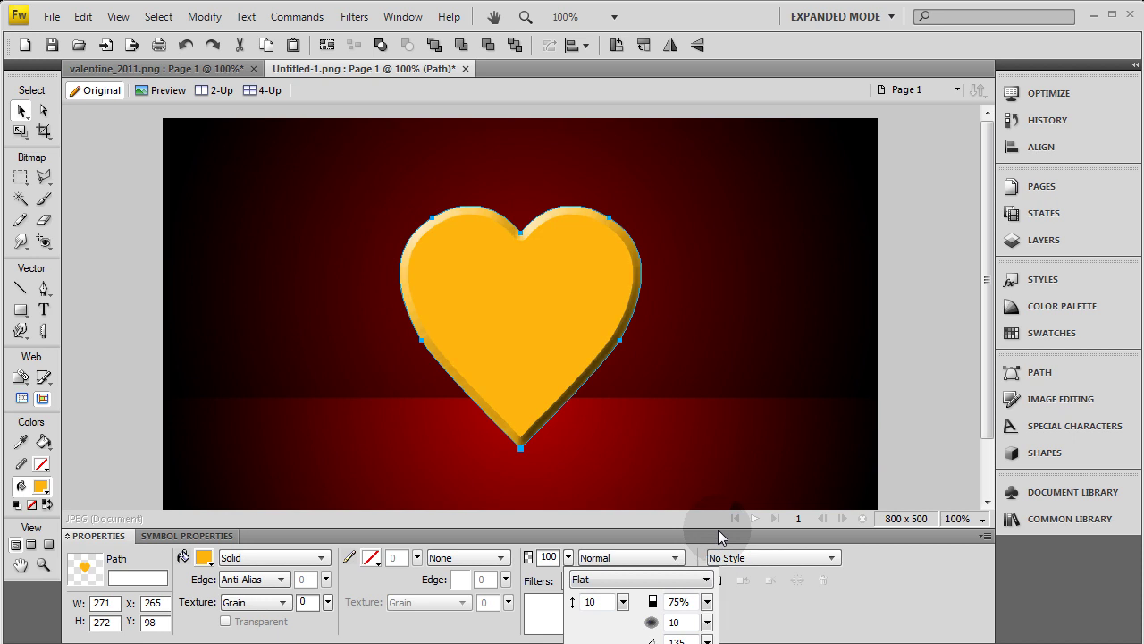
left_click(707, 623)
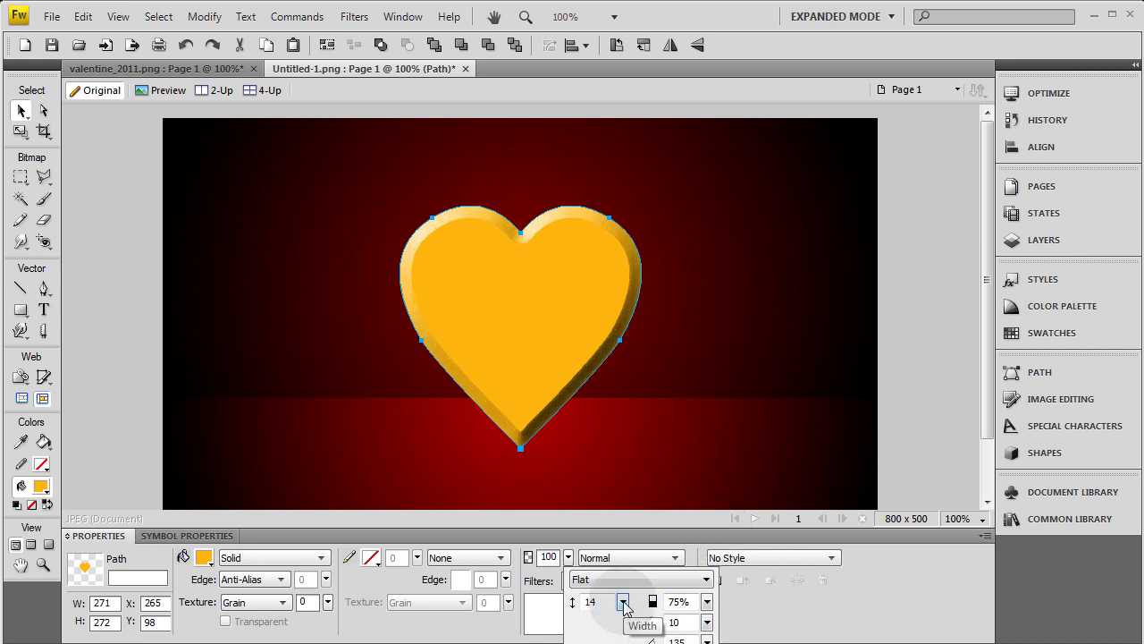
left_click_drag(623, 602, 626, 613)
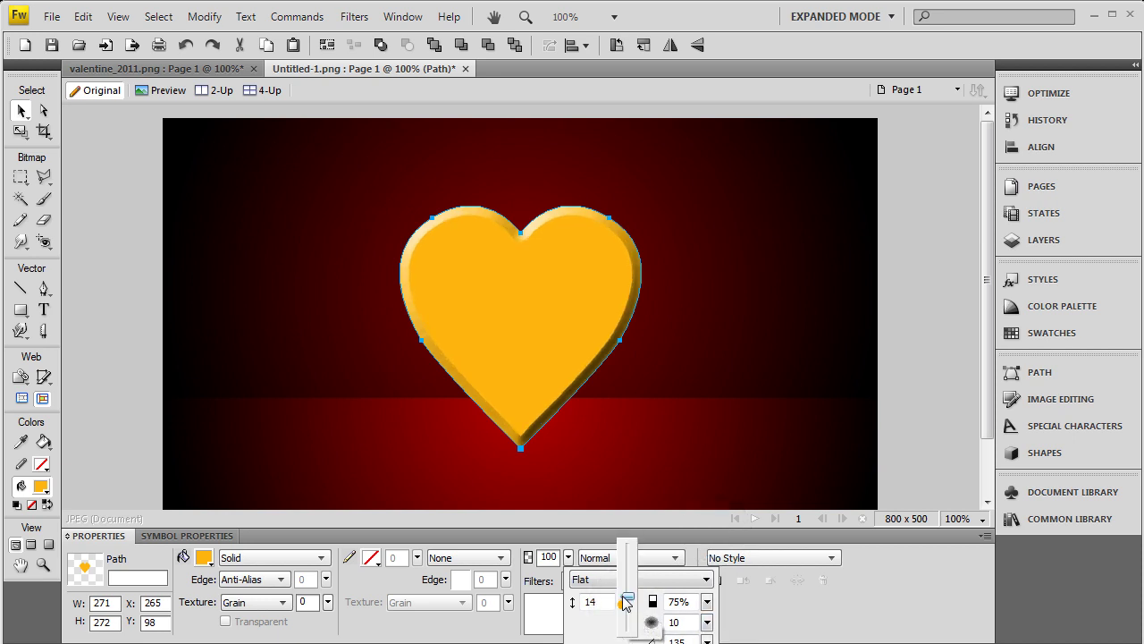
left_click(534, 299)
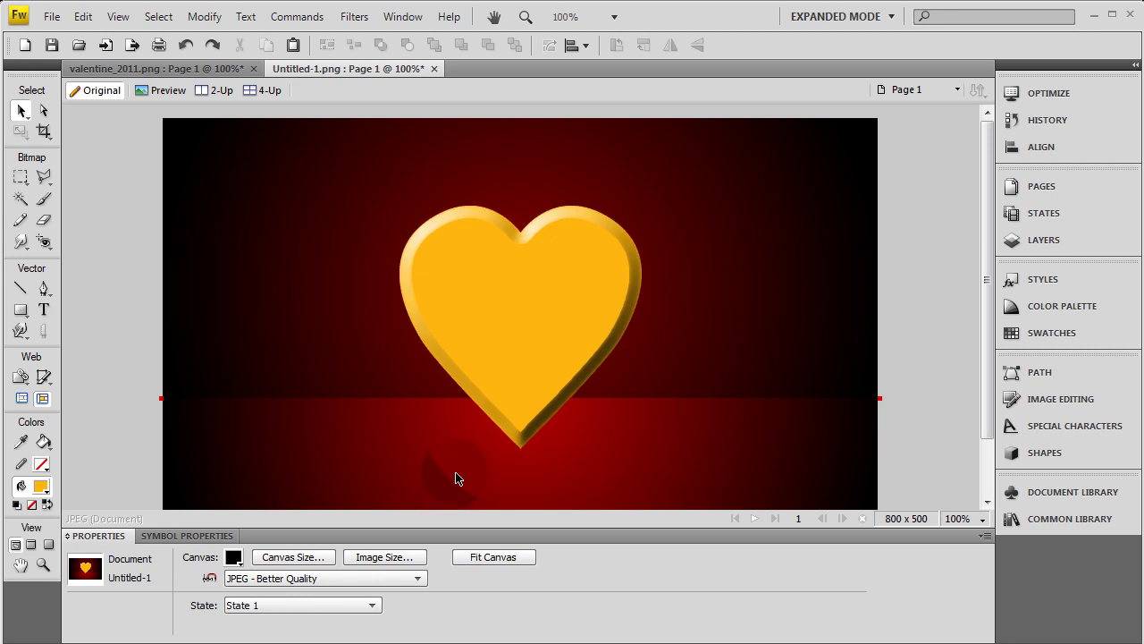
left_click(520, 336)
Give the heart a 1-pixel soft brown #996600 outline.
left_click(371, 557)
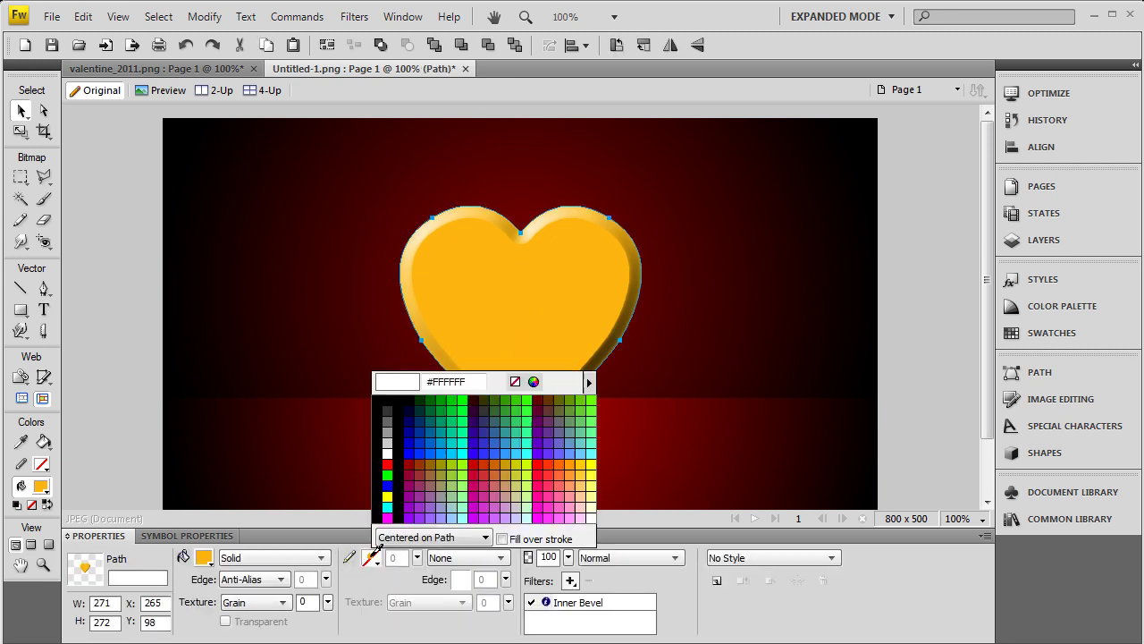
left_click(433, 463)
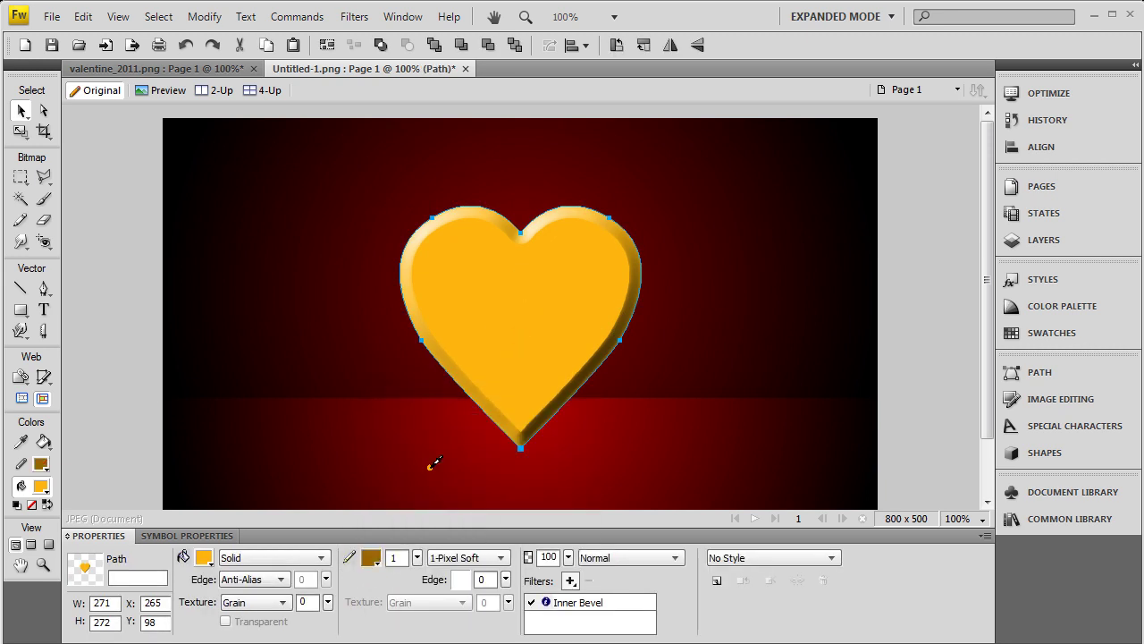
left_click(926, 365)
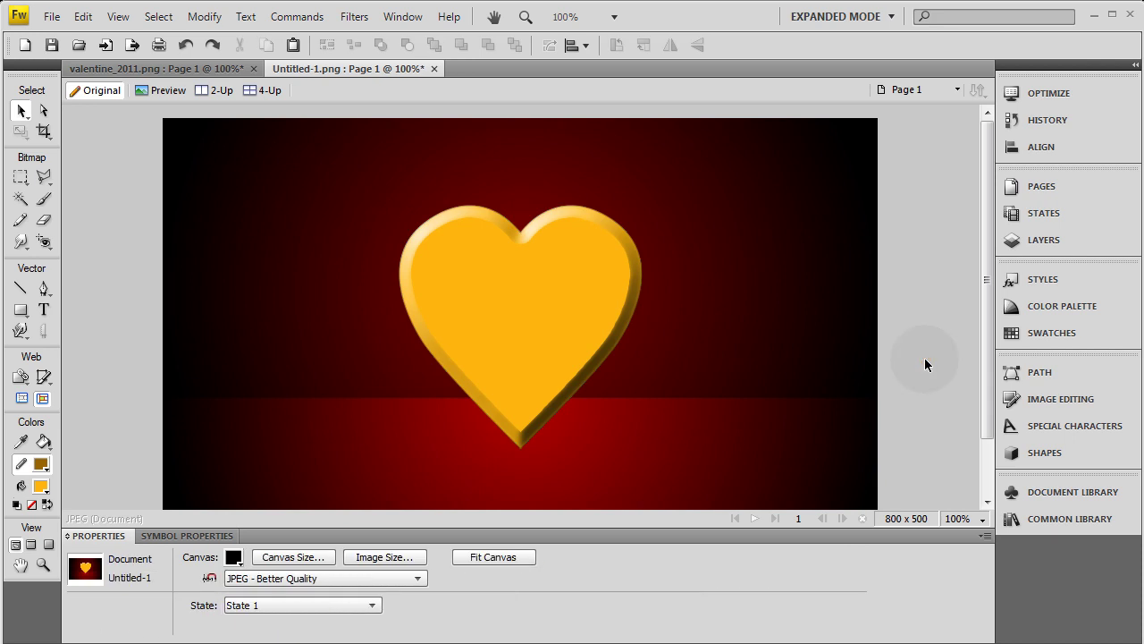
left_click(516, 281)
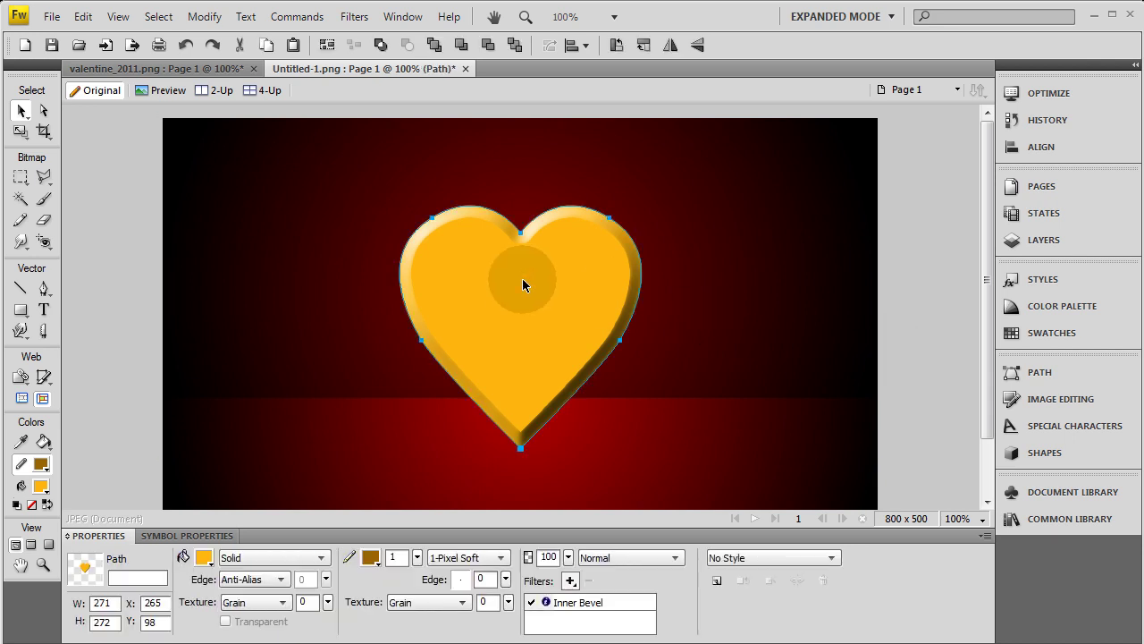
Duplicate the gold heart, strip the copy's Inner Bevel, and give it no fill with a 3-pixel outline.
left_click_drag(522, 279, 687, 290)
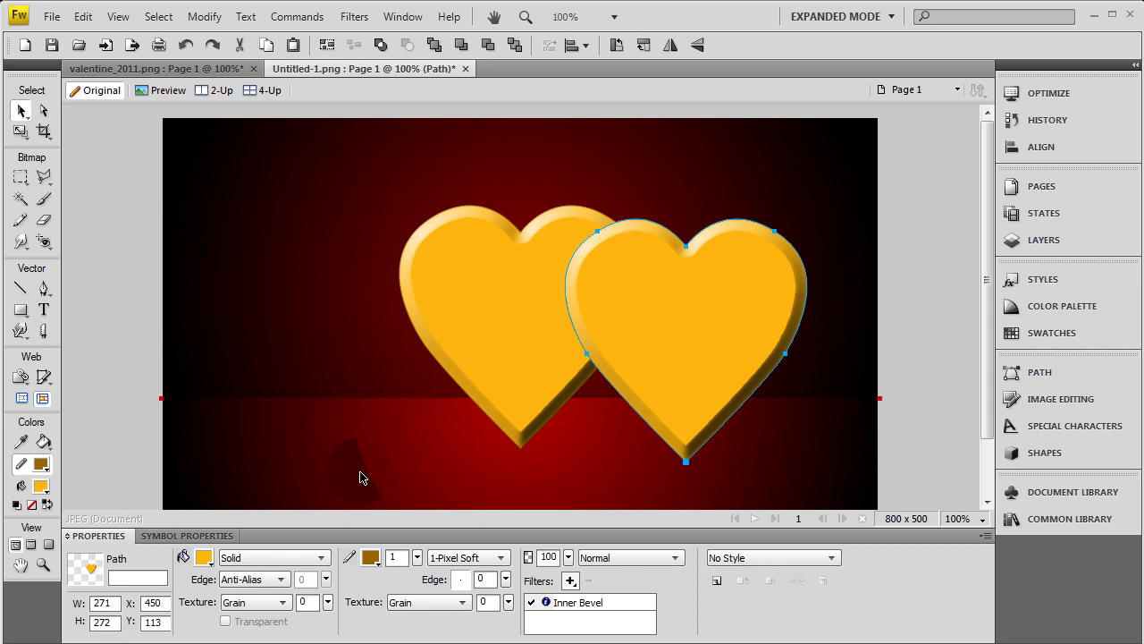
left_click(581, 602)
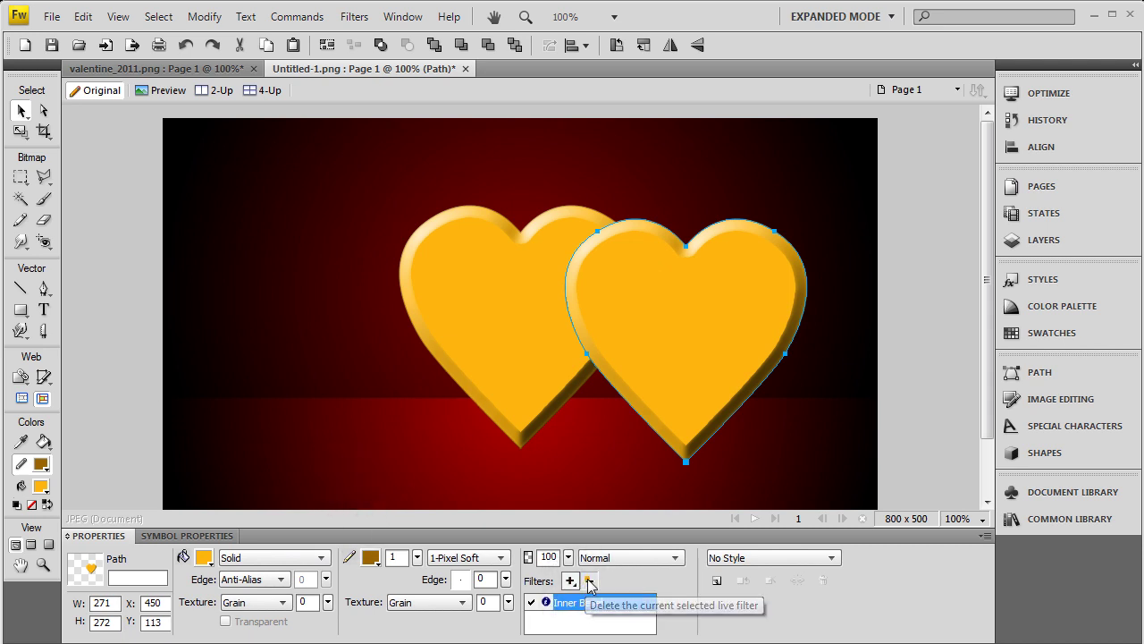
left_click(587, 580)
left_click(203, 557)
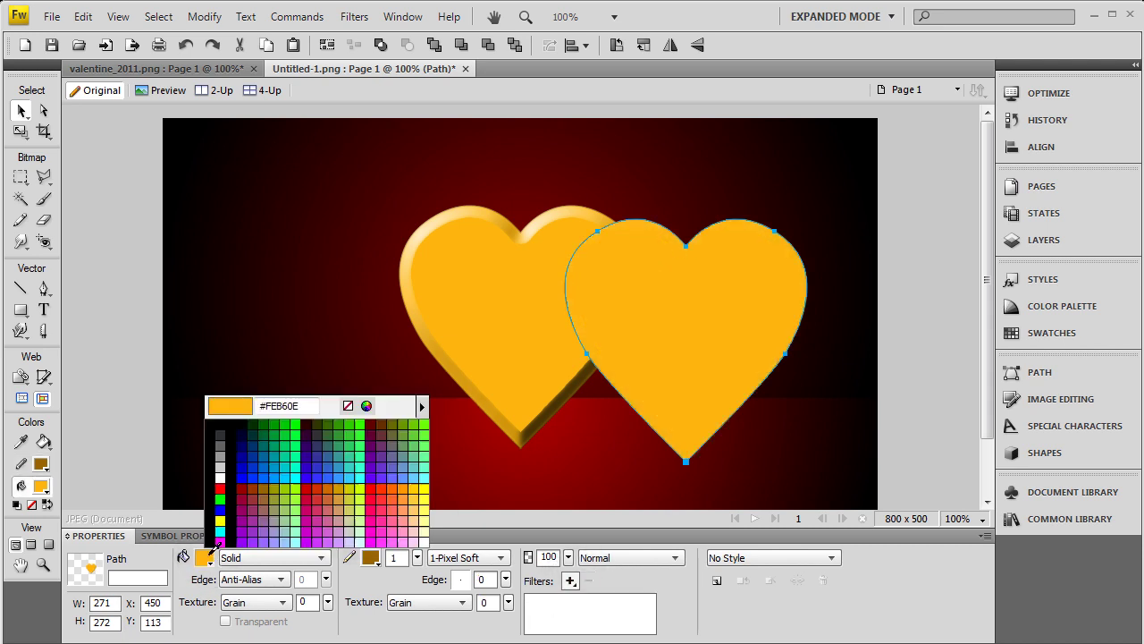
left_click(348, 405)
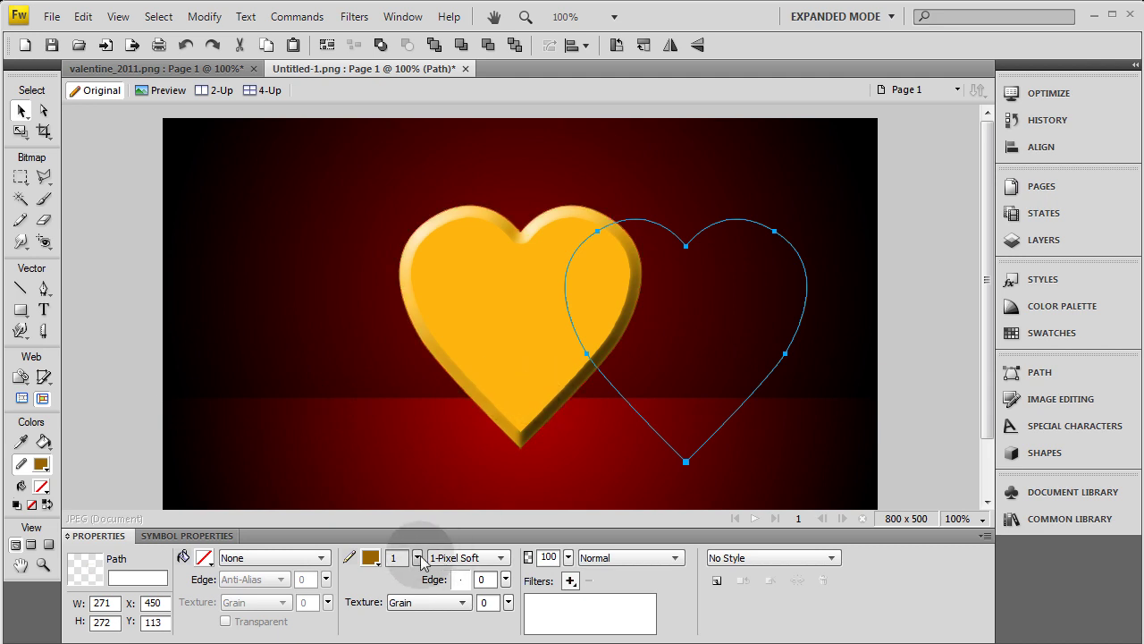
left_click_drag(418, 555, 421, 557)
Shrink the outlined copy to sit inside the gold heart and set its outline to 4.
left_click(24, 132)
left_click_drag(805, 216, 795, 229)
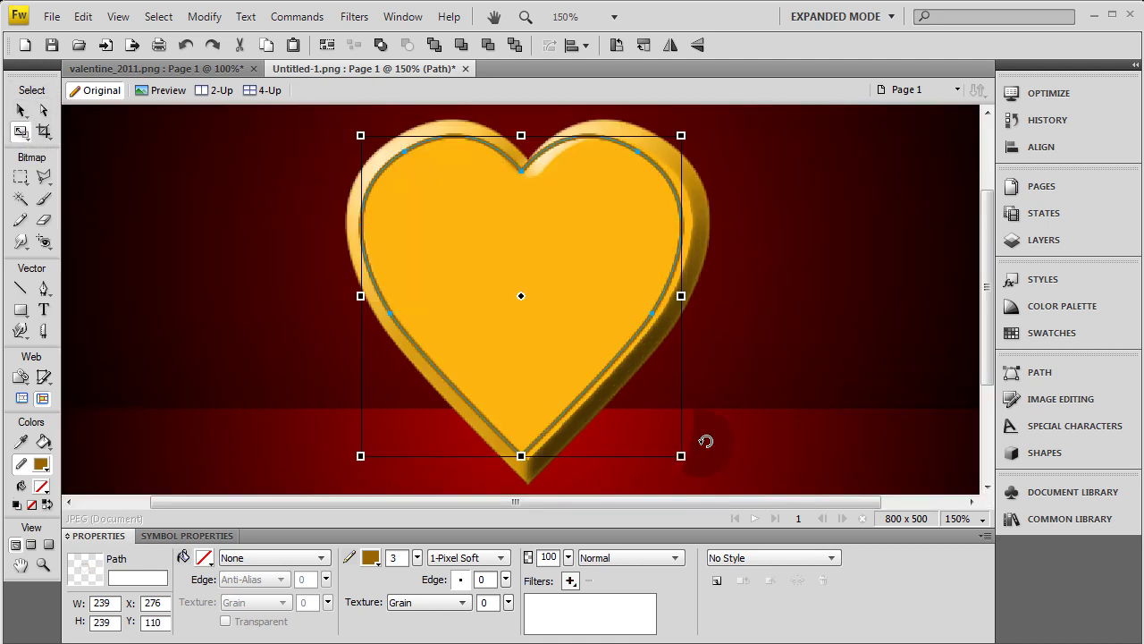
left_click(24, 110)
left_click(613, 352)
left_click(417, 558)
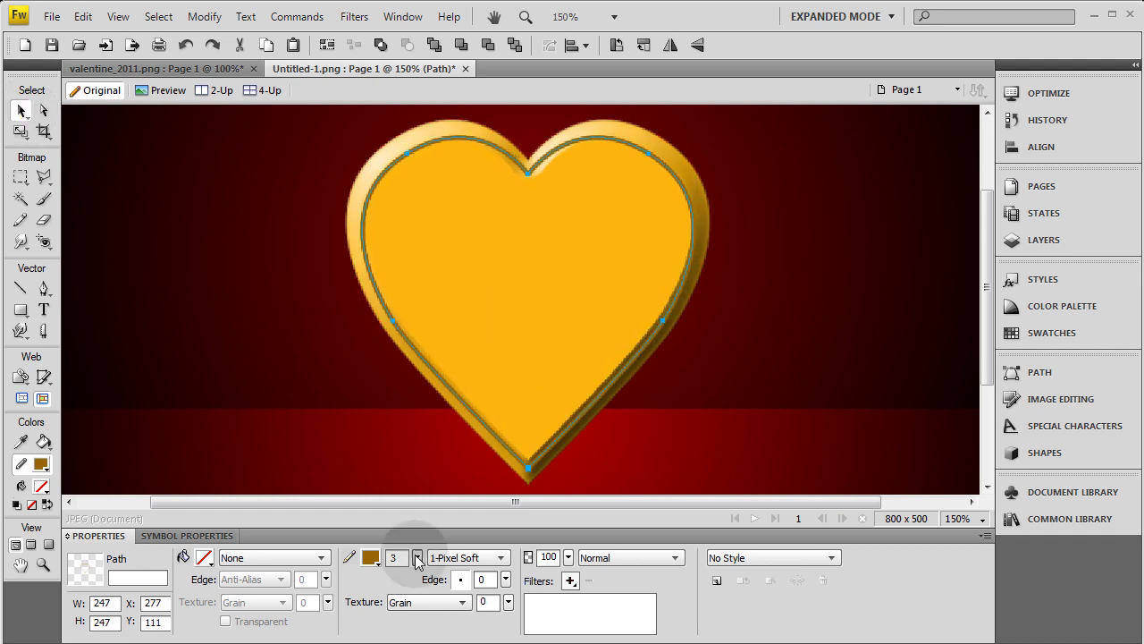
left_click(417, 559)
Give the outline a Smooth Inner Bevel with width 35, softness 10 and higher contrast.
left_click(570, 583)
mouse_move(669, 444)
left_click(812, 445)
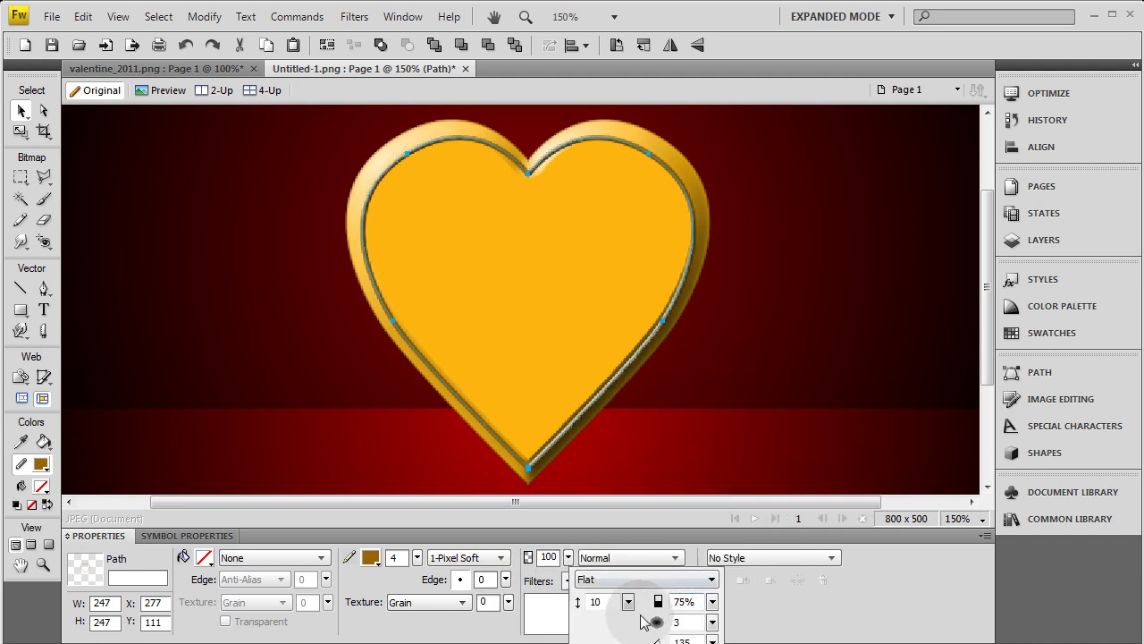
left_click(669, 580)
left_click(639, 599)
left_click_drag(632, 610, 647, 510)
left_click_drag(713, 622, 706, 531)
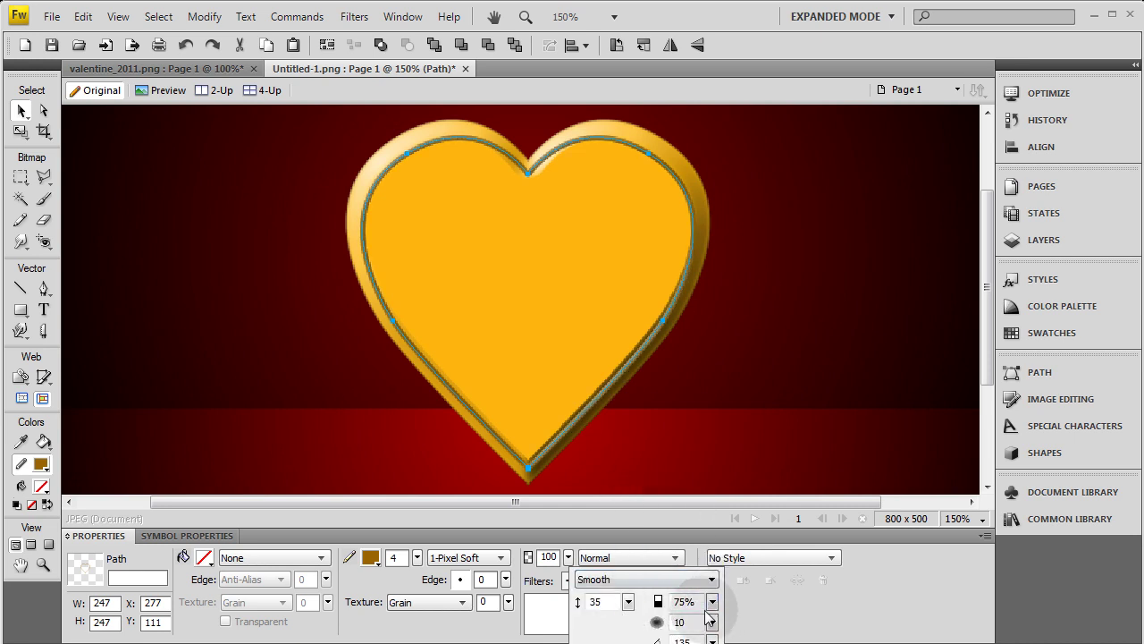
left_click_drag(712, 602, 761, 519)
key("ctrl+1")
left_click(740, 238)
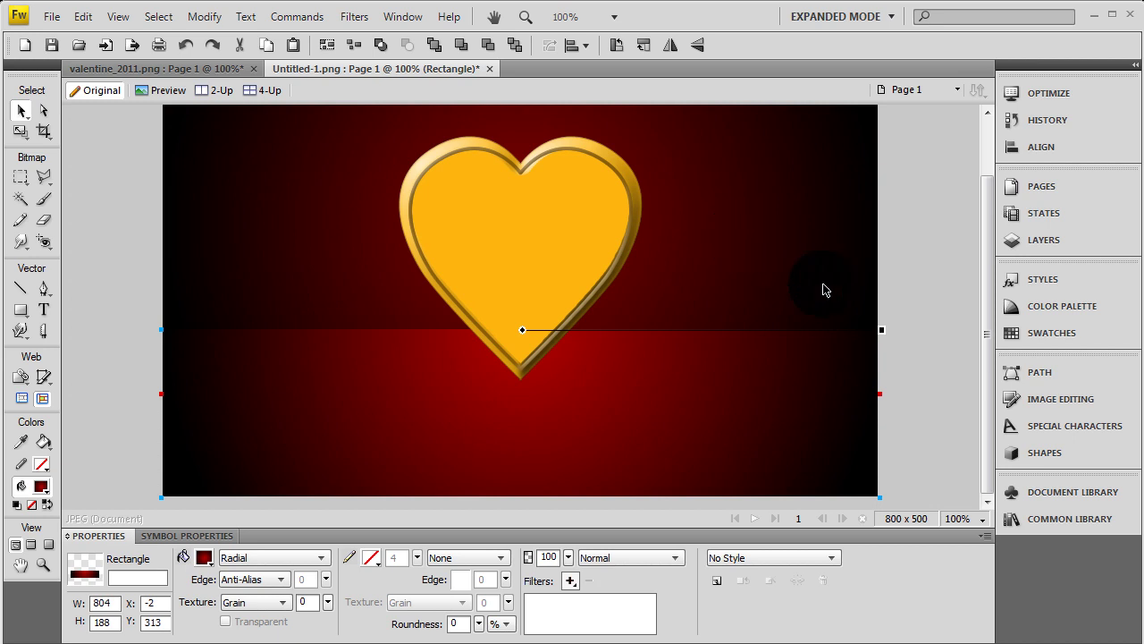
scroll(940, 323, "up", 2)
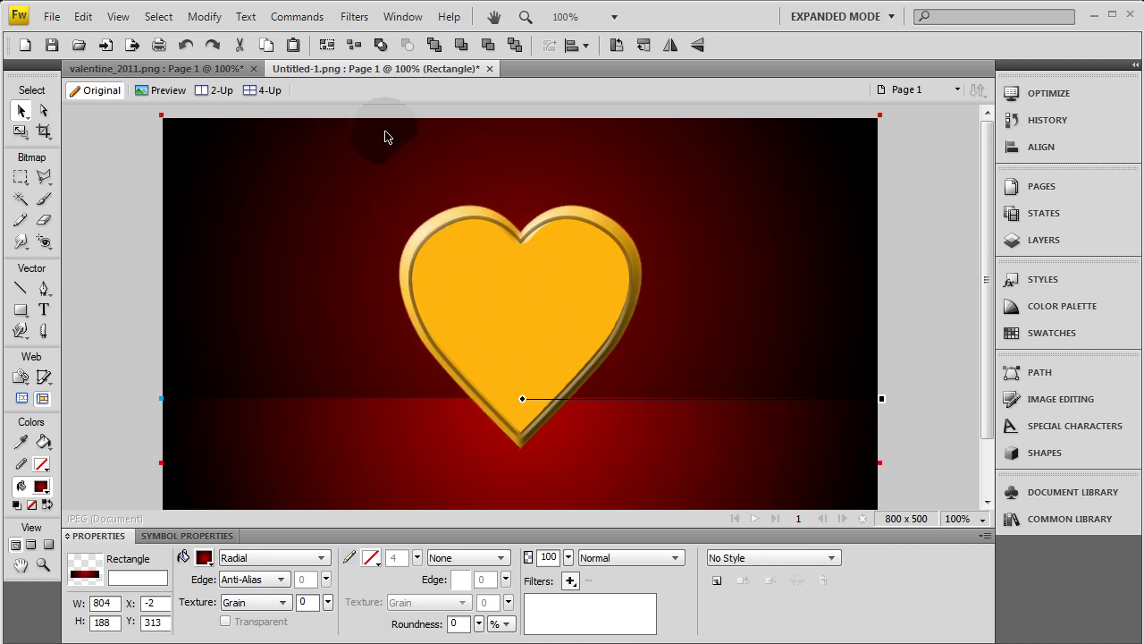
left_click(930, 306)
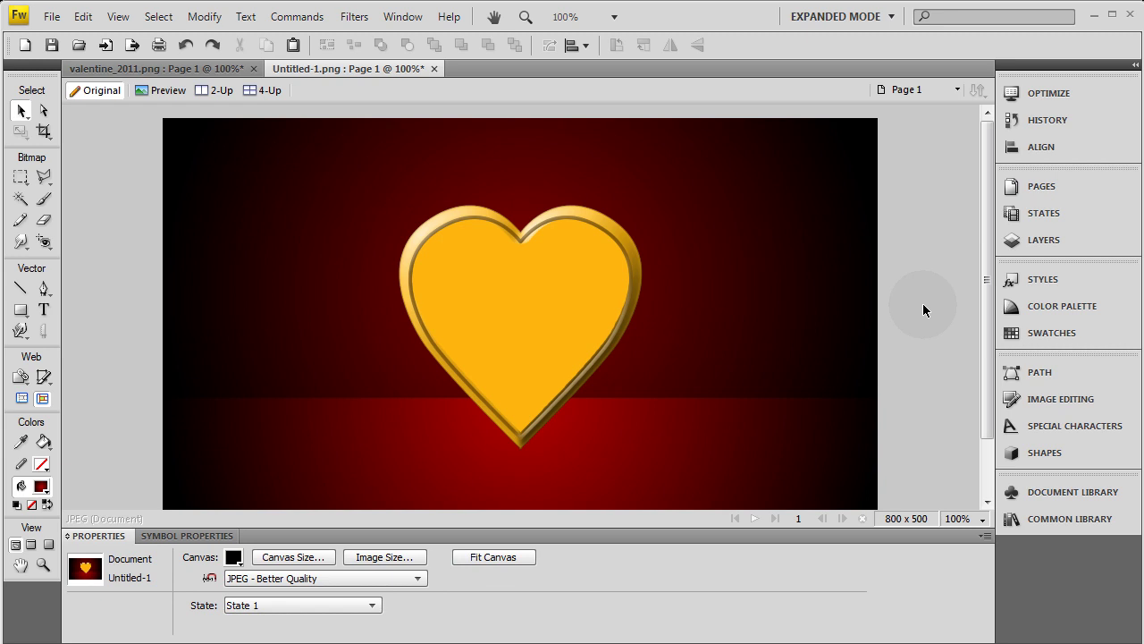
Fill the inner heart with dark red and remove its outline.
left_click(631, 291)
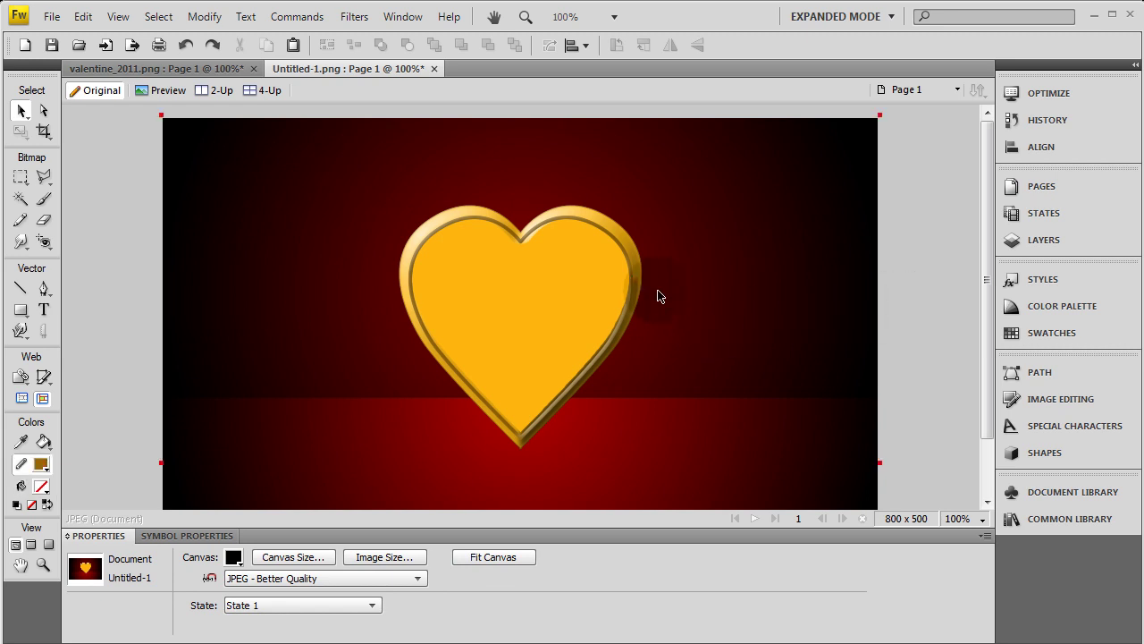
left_click(615, 304)
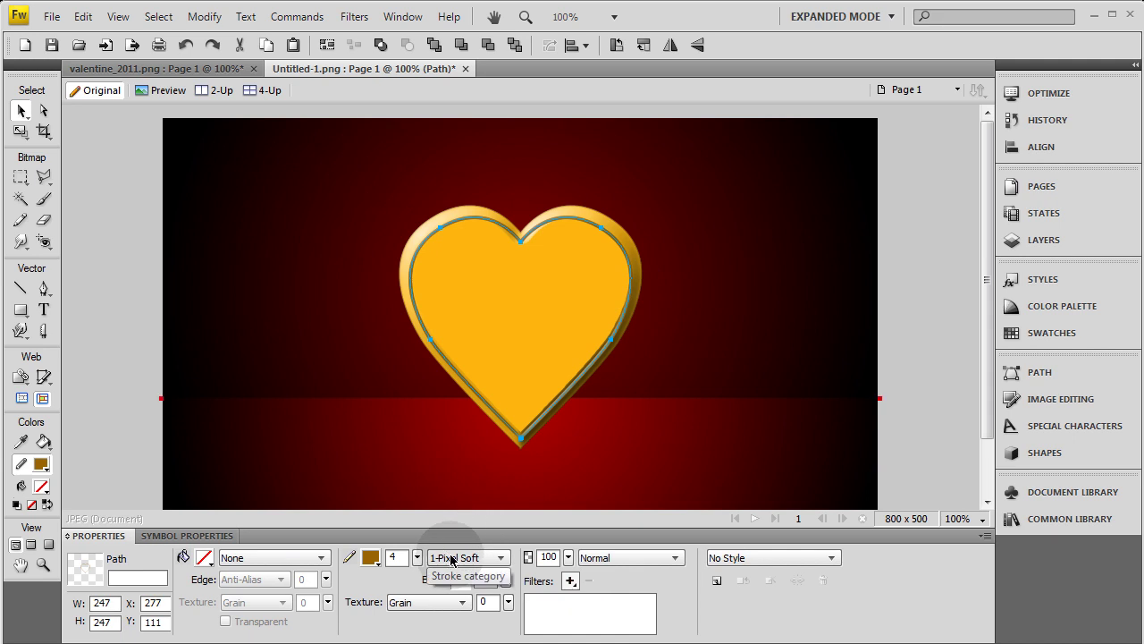
left_click(205, 557)
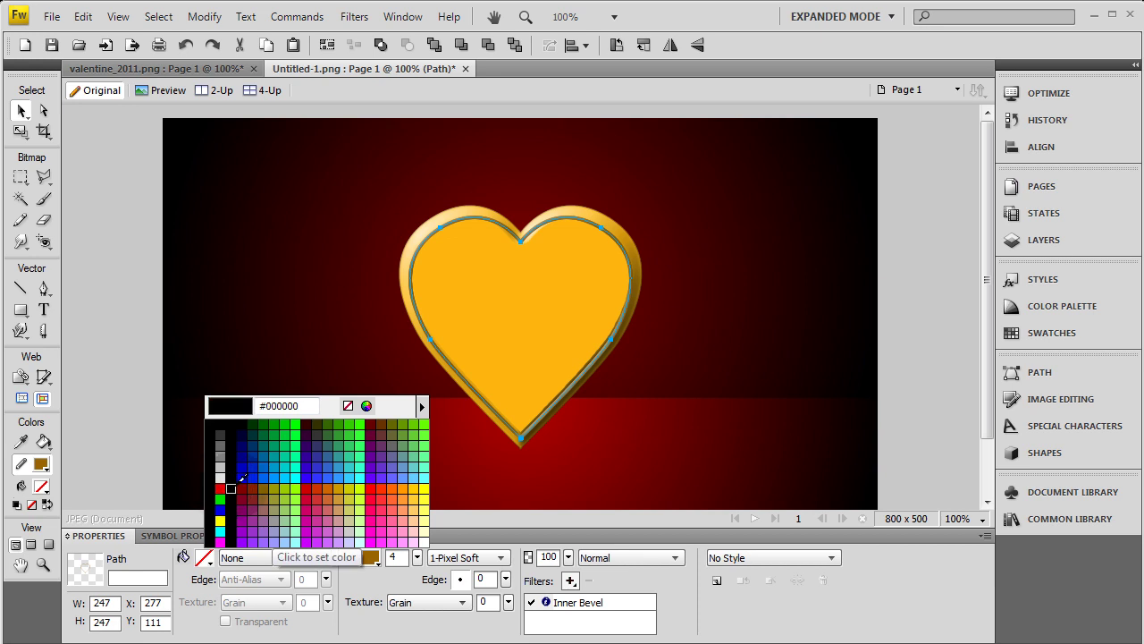
left_click(242, 488)
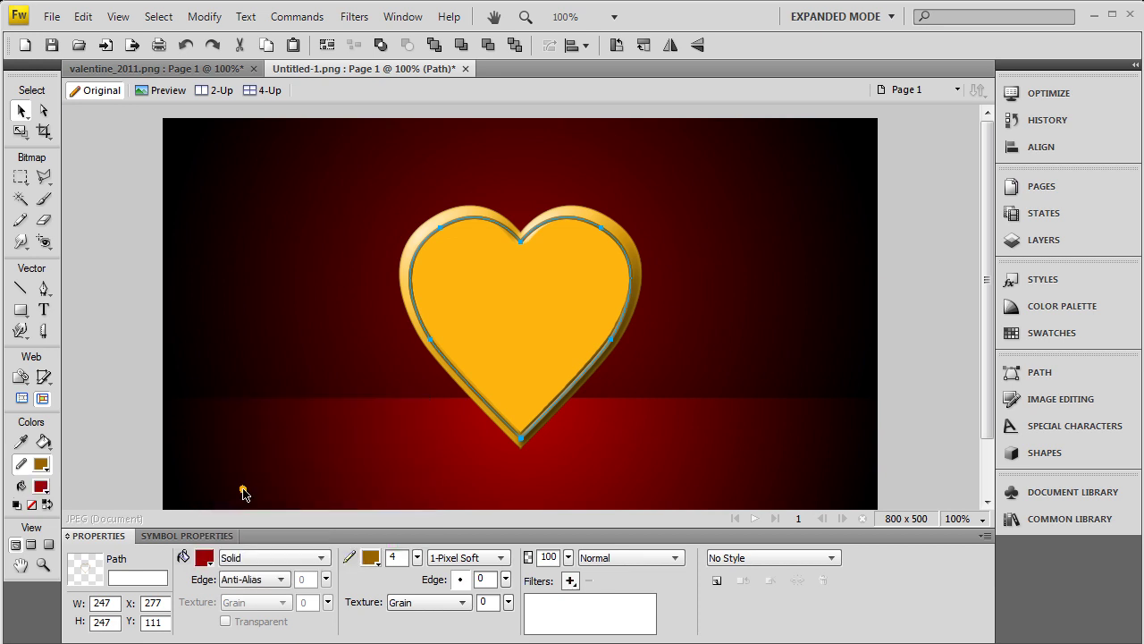
left_click(370, 557)
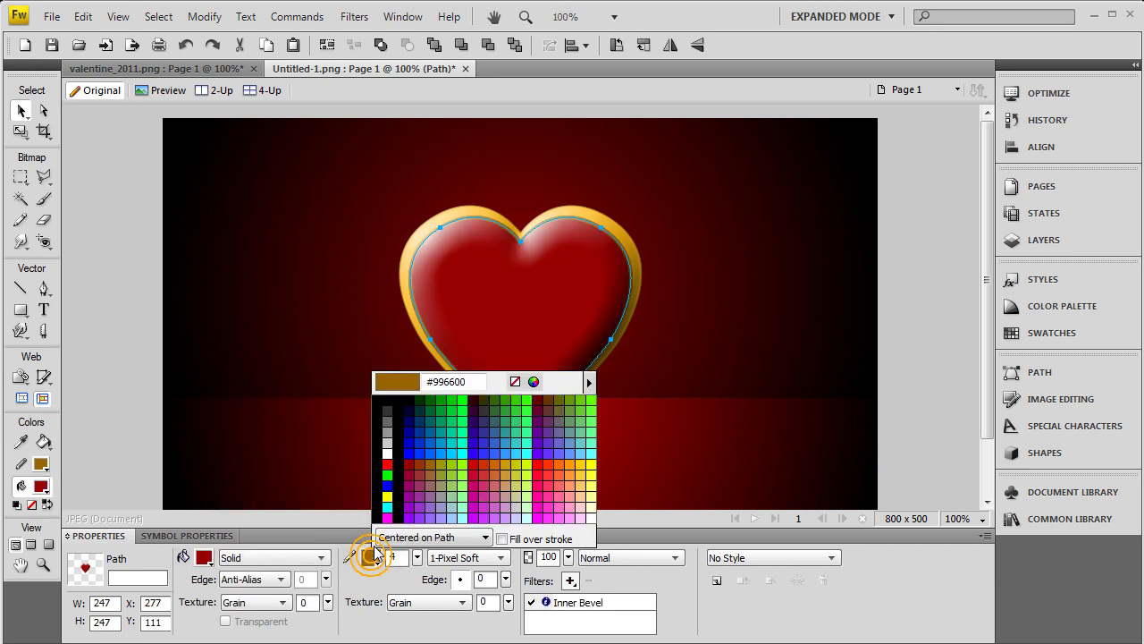
left_click(516, 382)
left_click(674, 317)
Zoom in and thicken the heart outline's stroke from 4 to 11, then zoom back out.
left_click(594, 277)
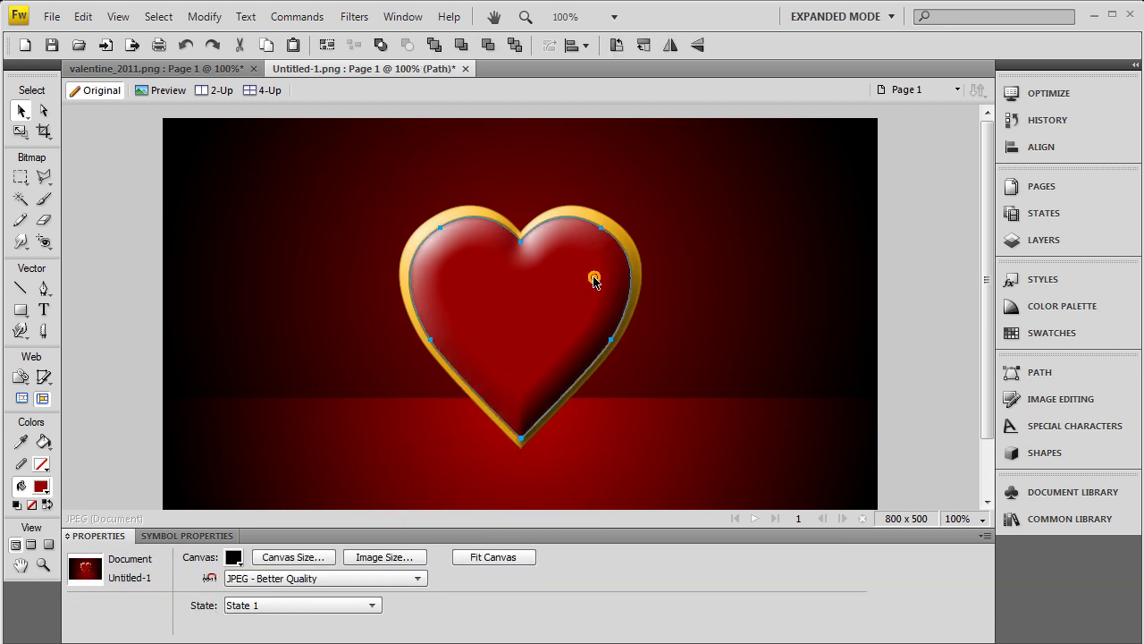
key("ctrl+3")
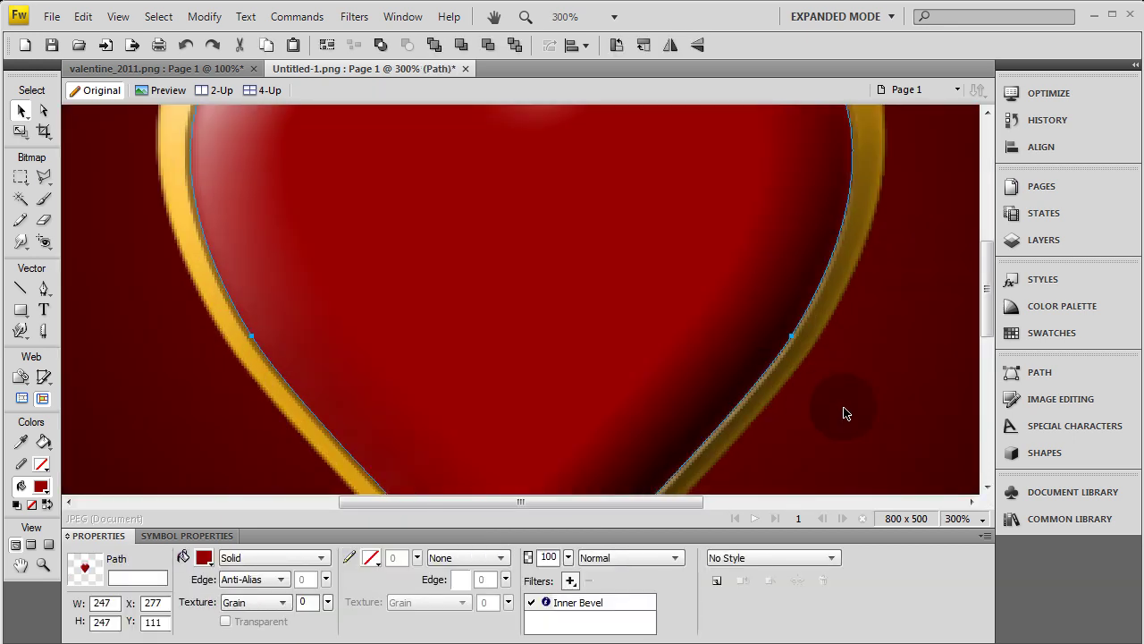
scroll(843, 409, "up", 5)
left_click(810, 196)
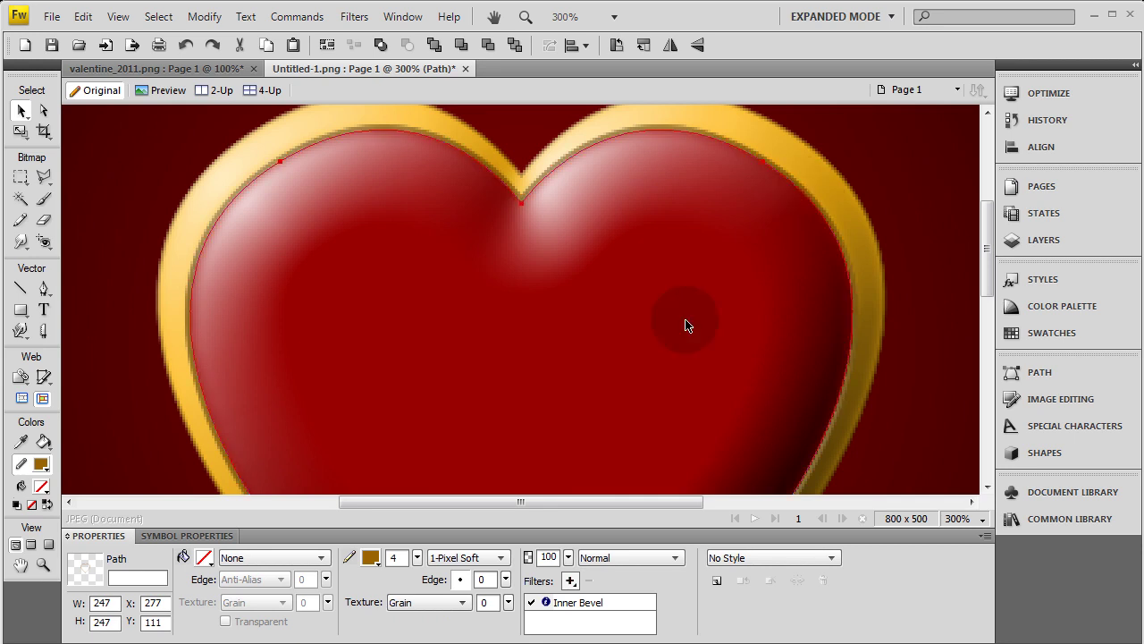
left_click_drag(423, 554, 418, 554)
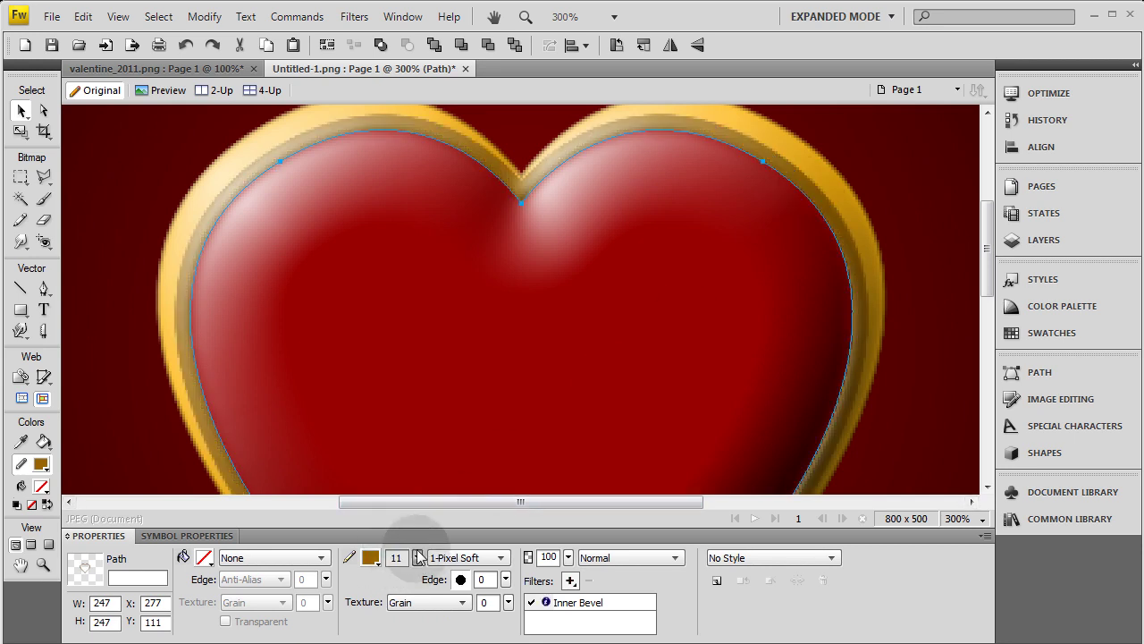
left_click(419, 557)
left_click(920, 390)
key("ctrl+minus")
key("ctrl+minus")
key("ctrl+minus")
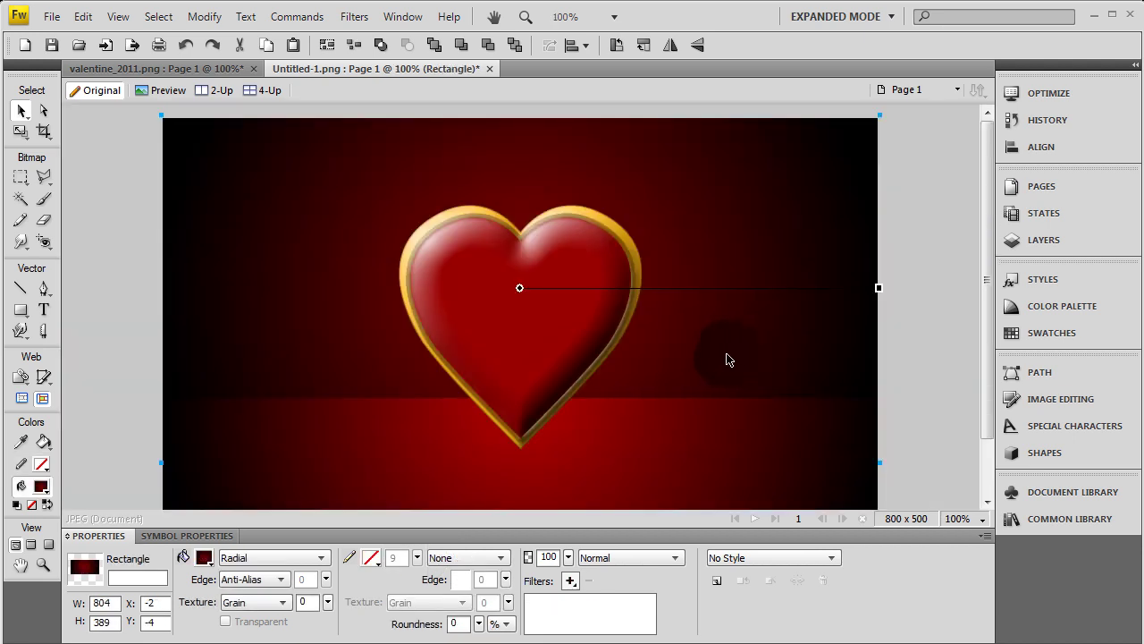
left_click(633, 301)
left_click(618, 238)
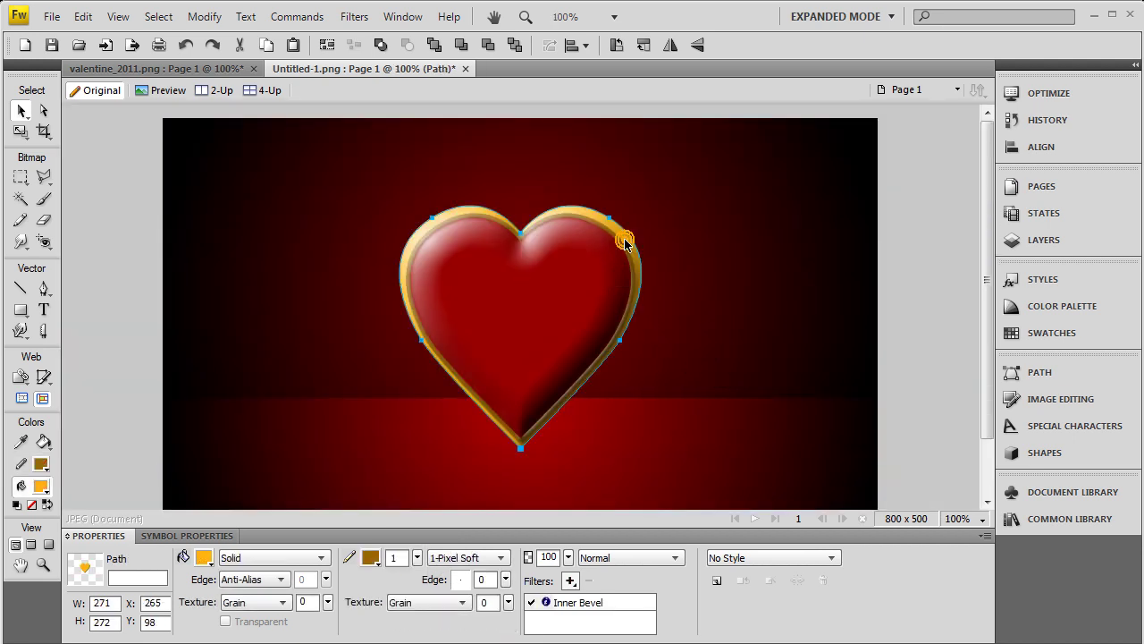
Open the Layers list and lock the top red heart path.
left_click(592, 268)
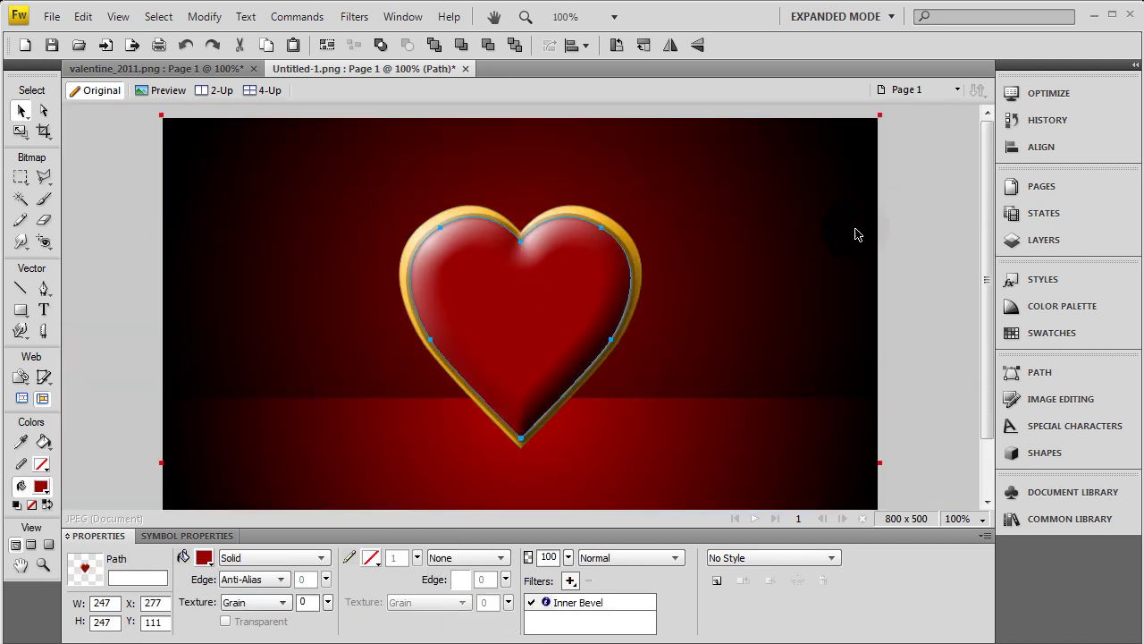
left_click(1043, 240)
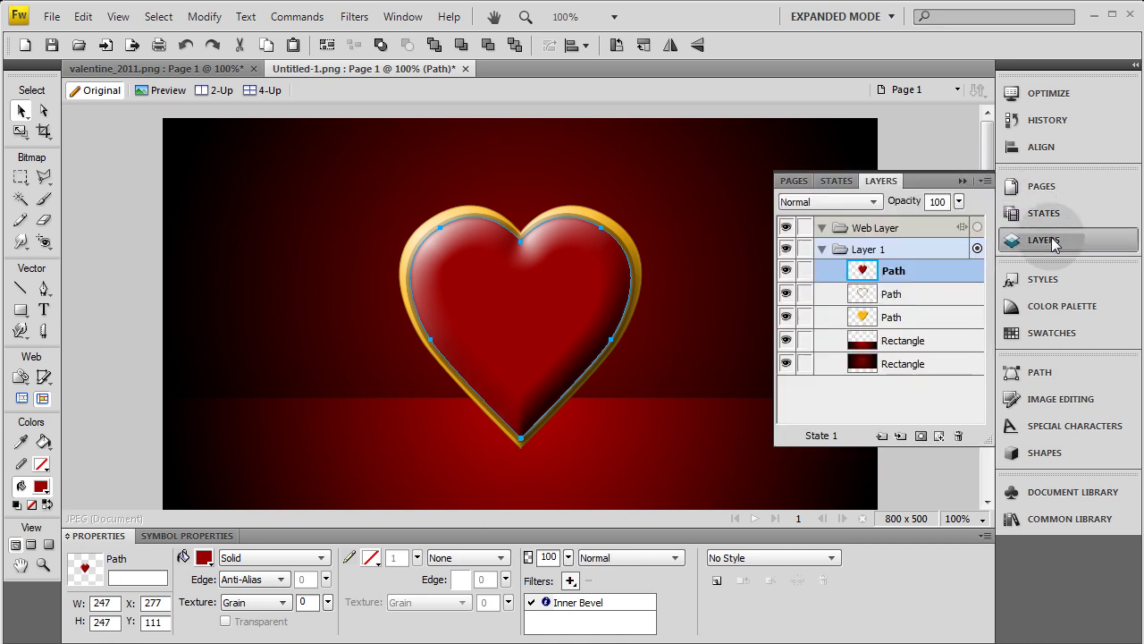
left_click(646, 260)
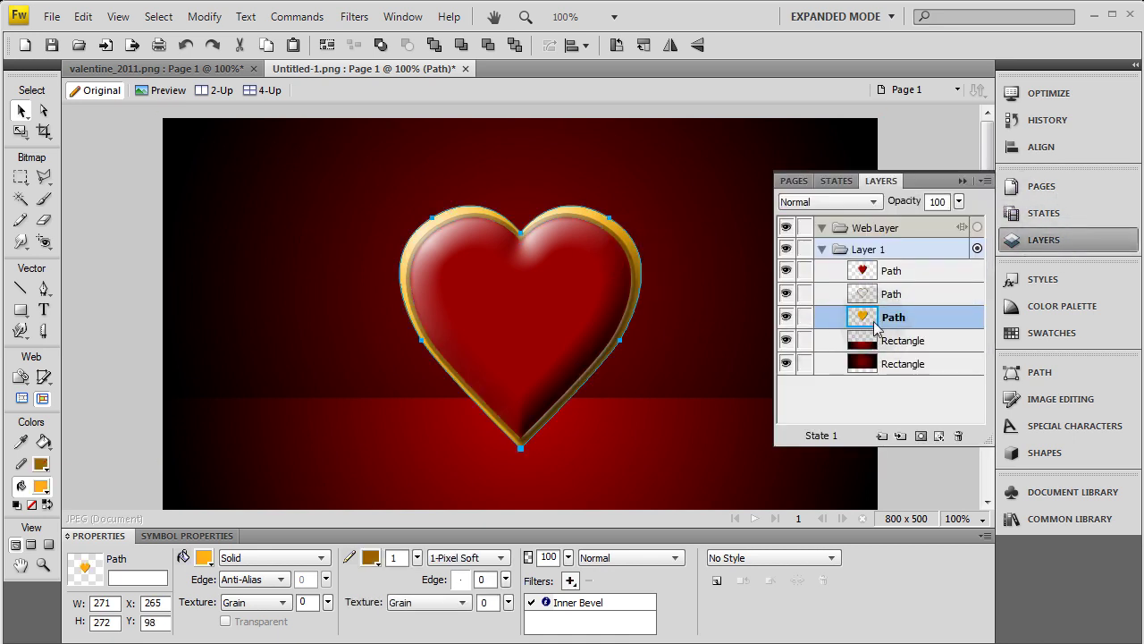
left_click(601, 284)
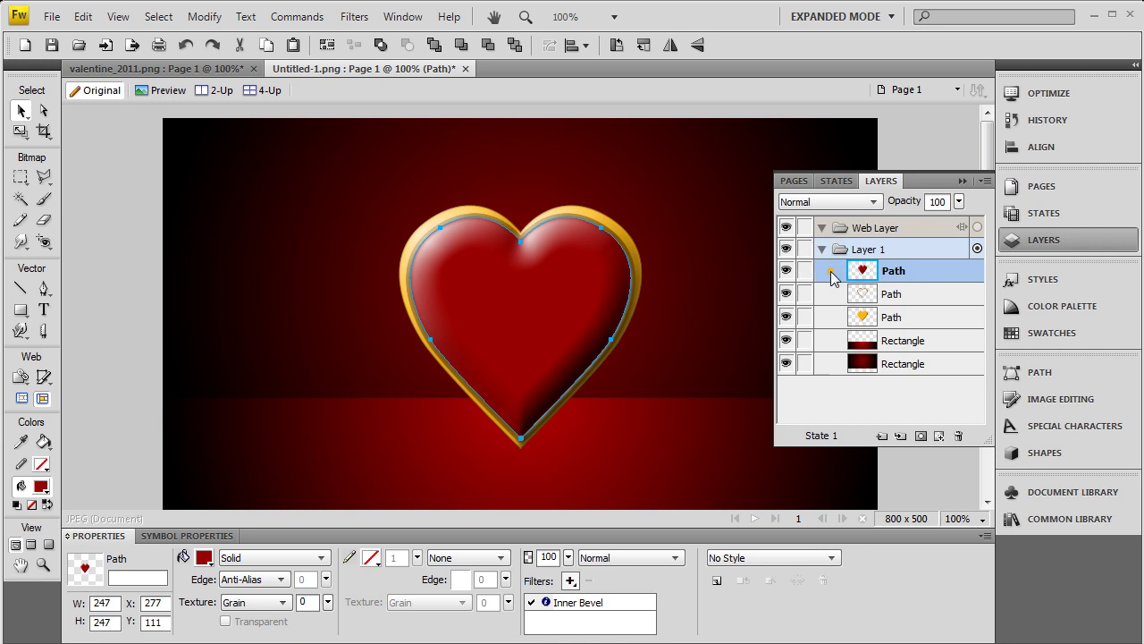
left_click(627, 253)
left_click(623, 254)
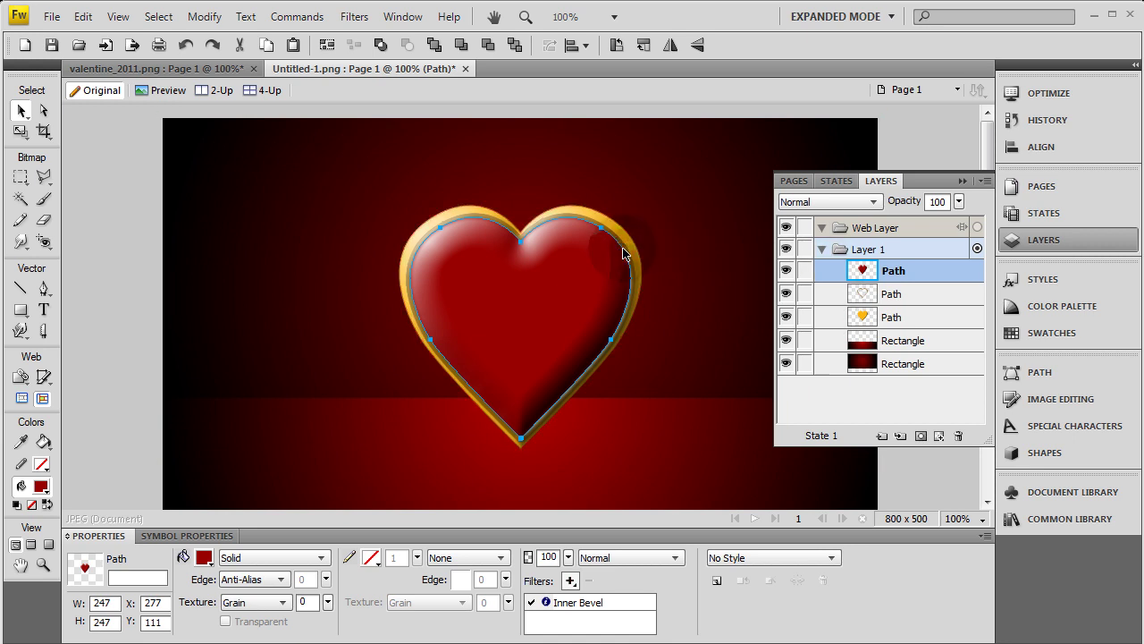
left_click(805, 270)
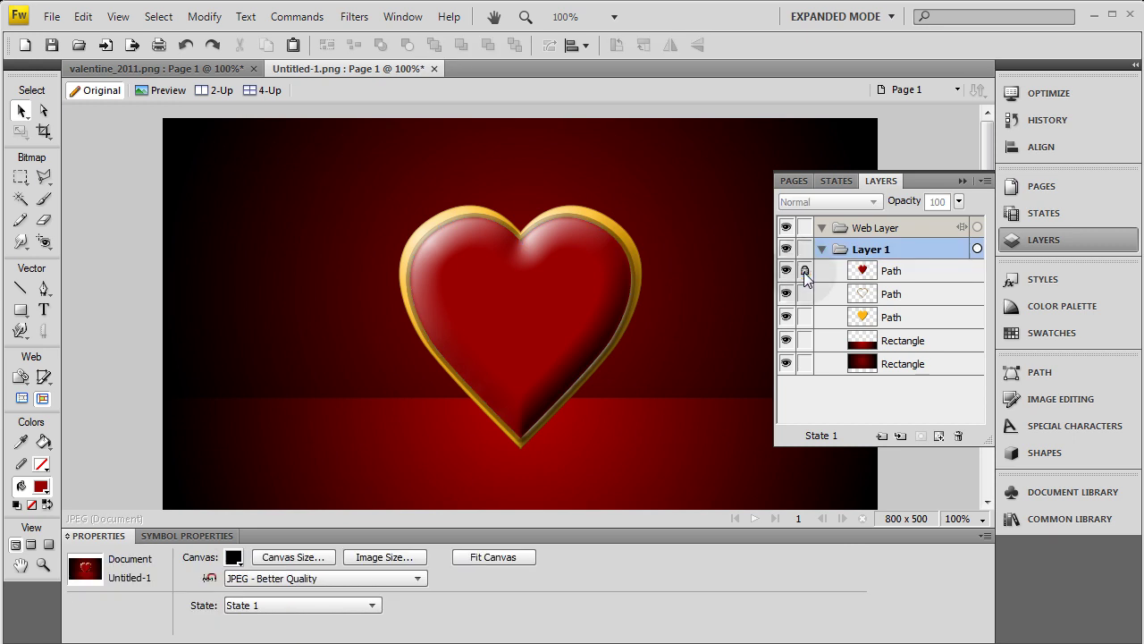
Thin the gold outline path's stroke from 9 to 7.
left_click(633, 274)
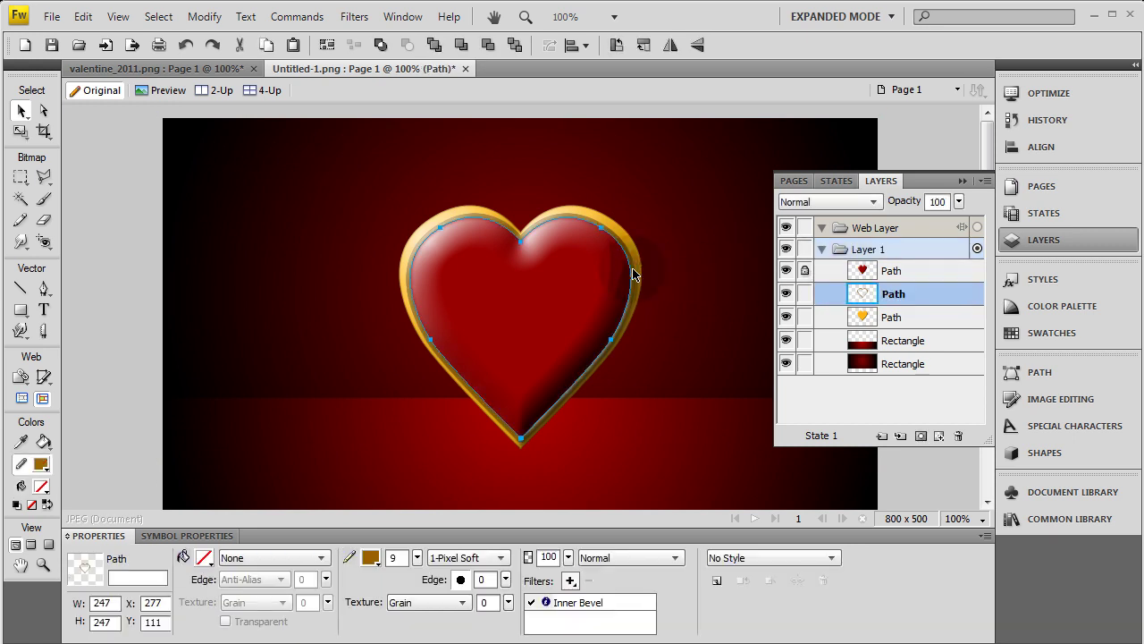
left_click(624, 246)
left_click_drag(417, 557, 418, 566)
left_click(603, 476)
left_click(655, 456)
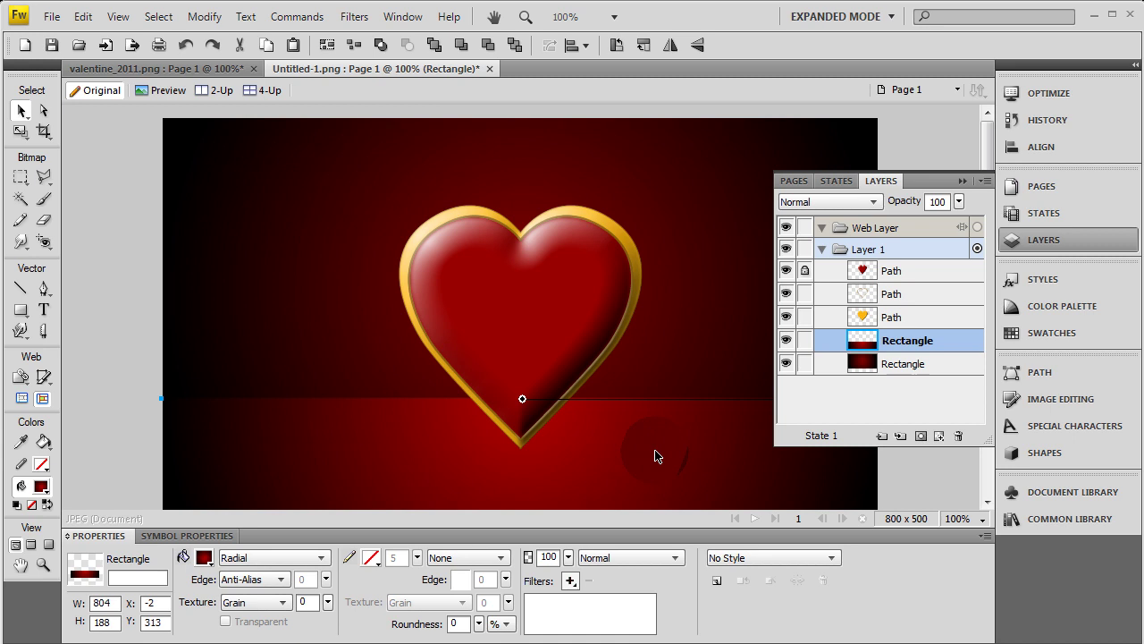
left_click(808, 270)
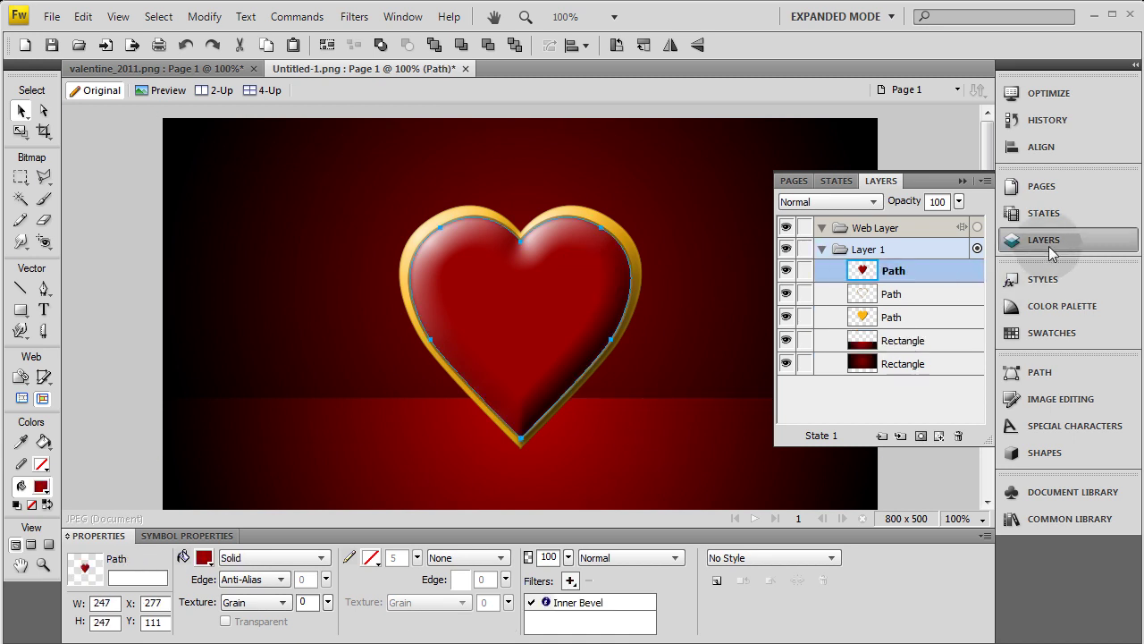
Close the Layers list and remove the Inner Bevel filter from the red heart.
left_click(1028, 240)
left_click(927, 271)
left_click(608, 315)
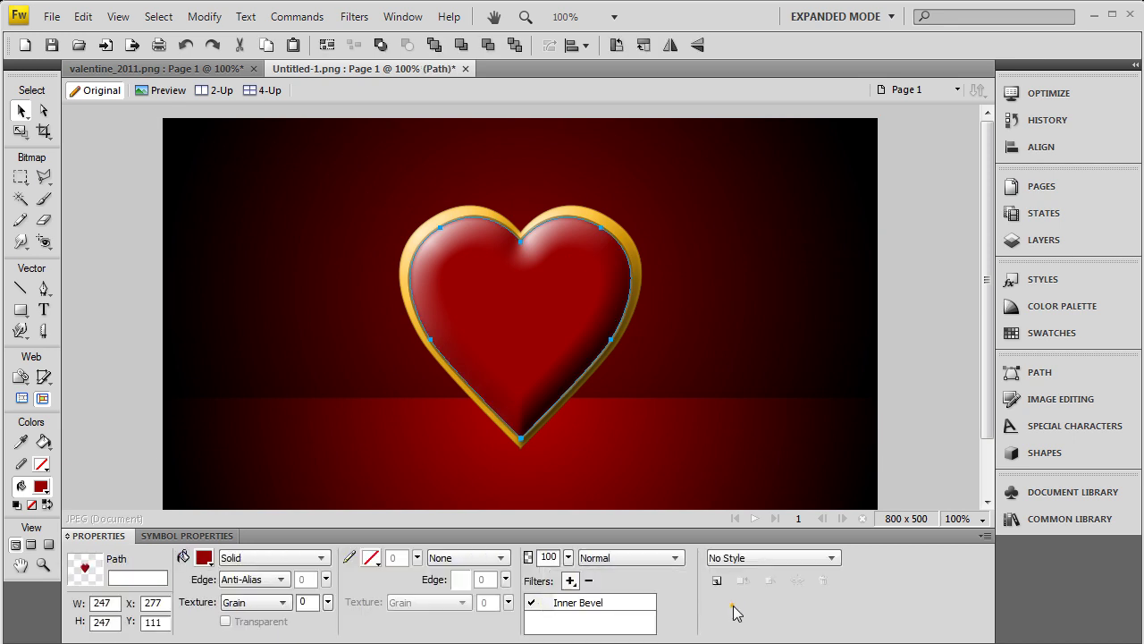
left_click(599, 607)
left_click(594, 581)
left_click(551, 313)
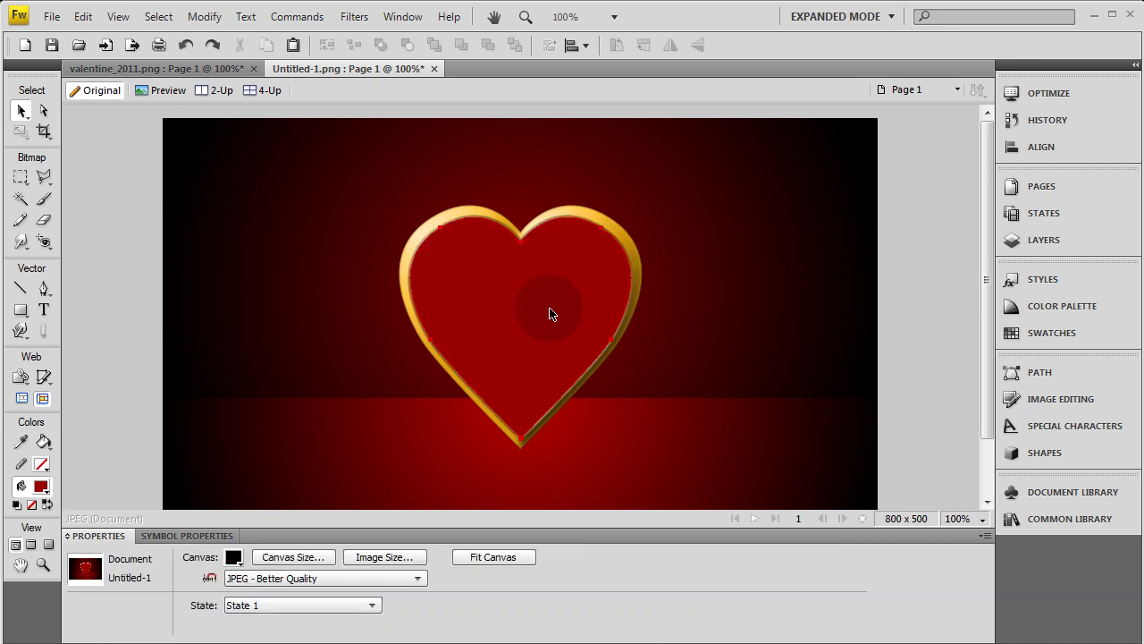
left_click(552, 314)
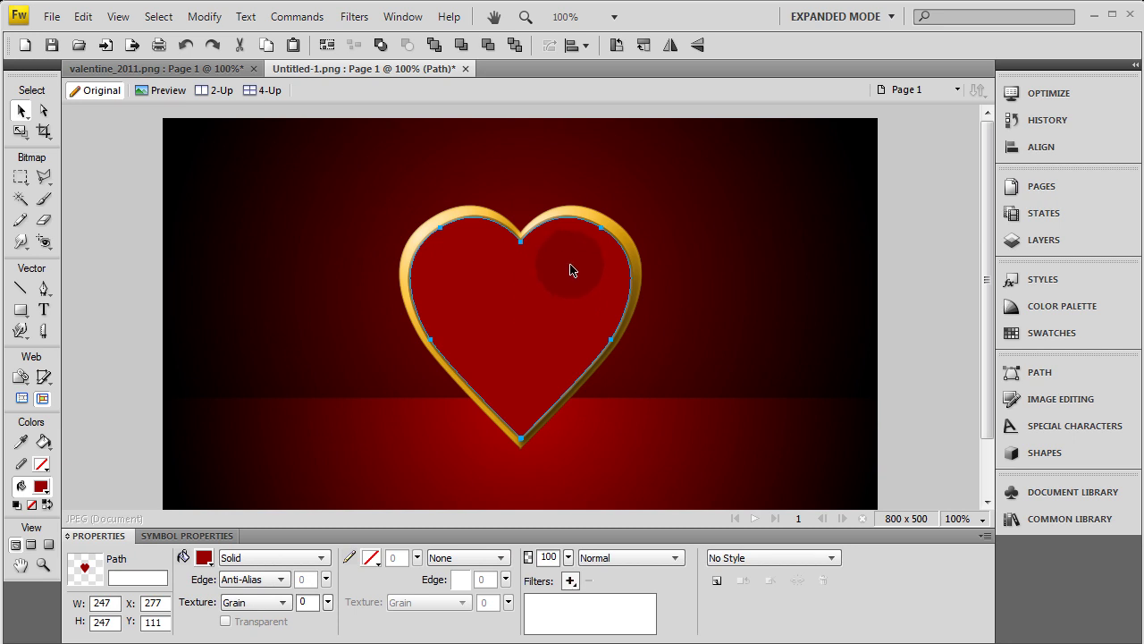
left_click(466, 310)
Fill the heart with a Linear gradient whose right end has 0 opacity.
left_click(272, 557)
mouse_move(296, 490)
left_click(374, 492)
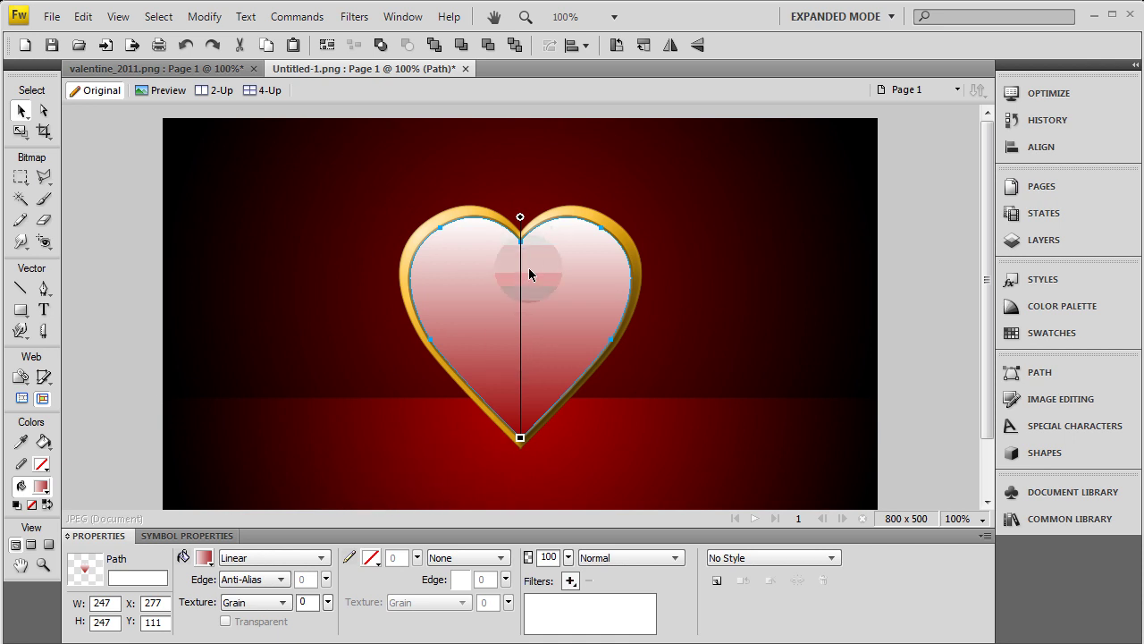
left_click(520, 437)
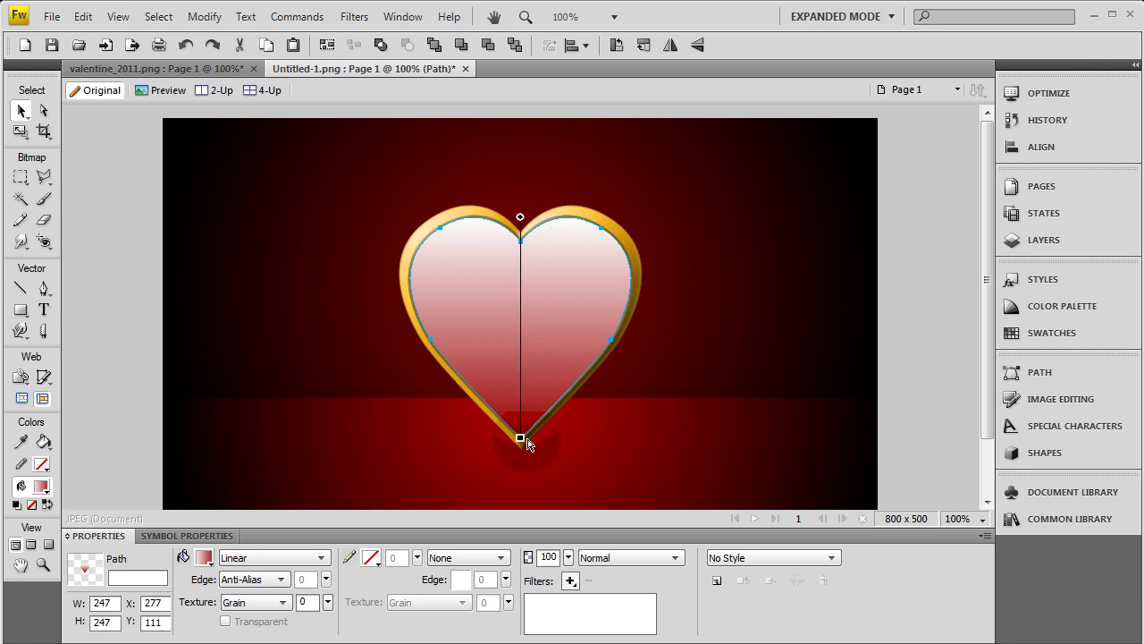
left_click(205, 558)
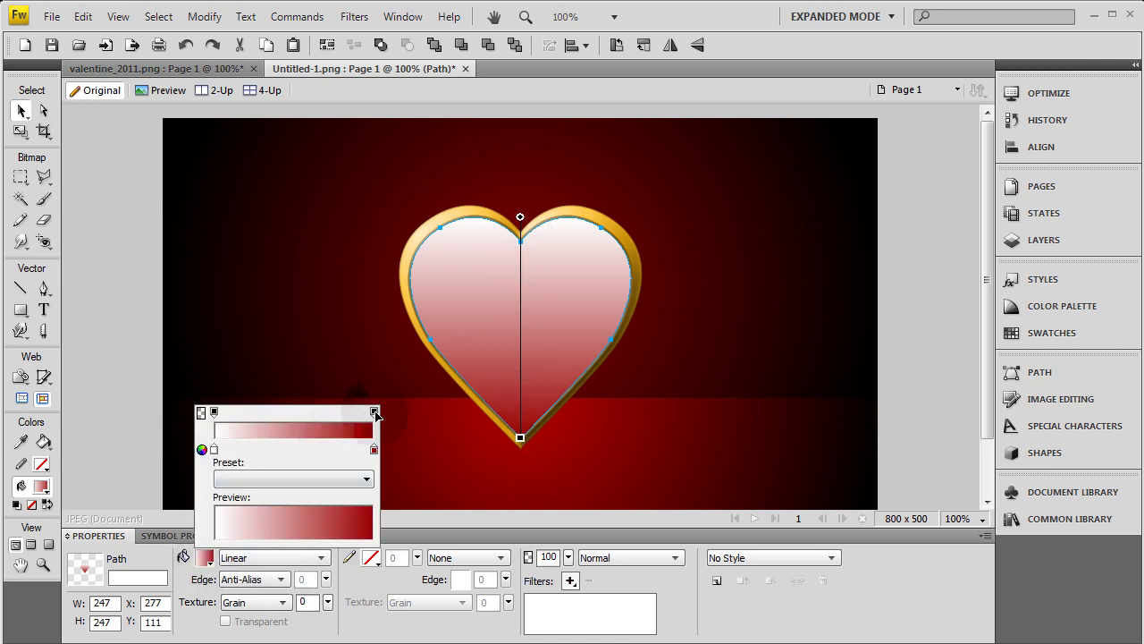
left_click(374, 413)
left_click_drag(480, 387, 340, 396)
left_click(347, 308)
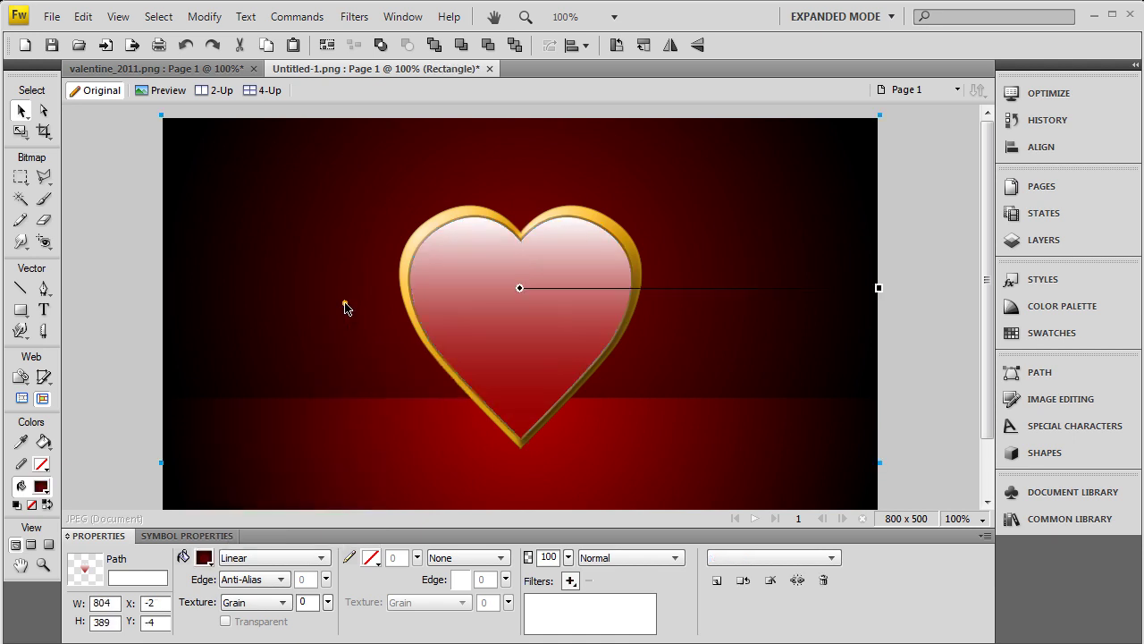
Draw a closed Pen shape with a curved top covering the heart's lower half.
left_click(120, 255)
left_click(44, 289)
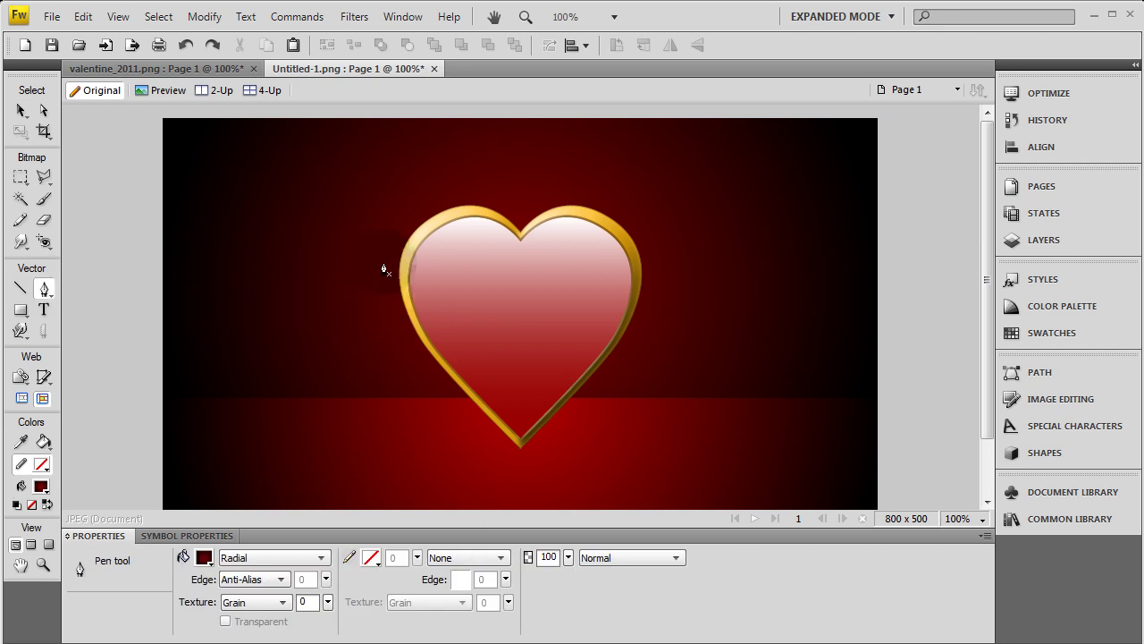
left_click(394, 320)
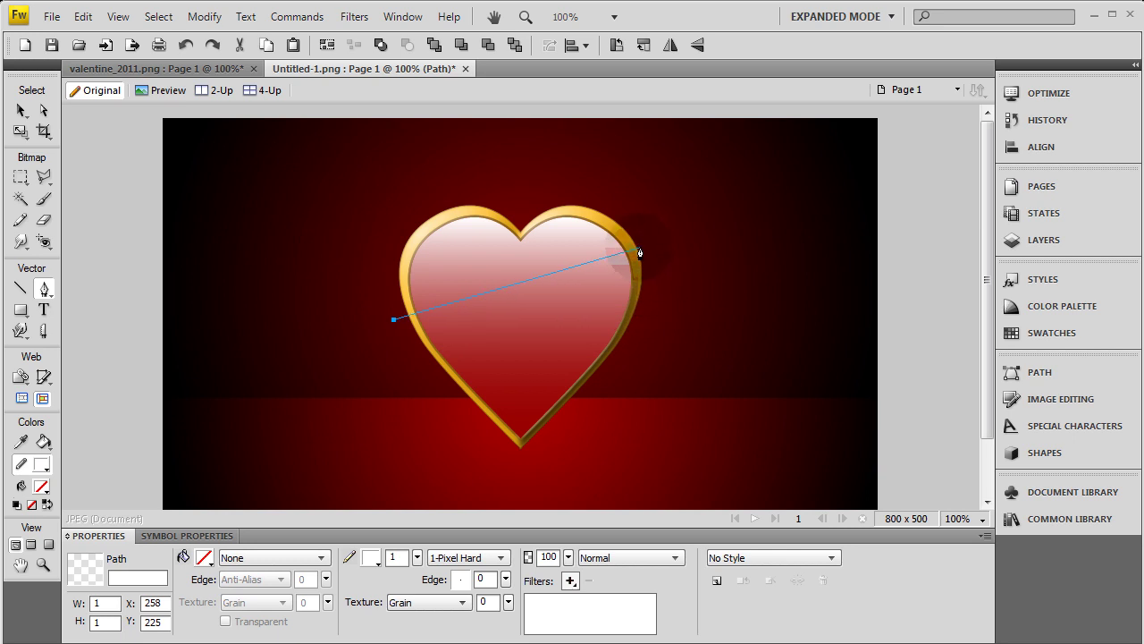
left_click_drag(642, 246, 708, 164)
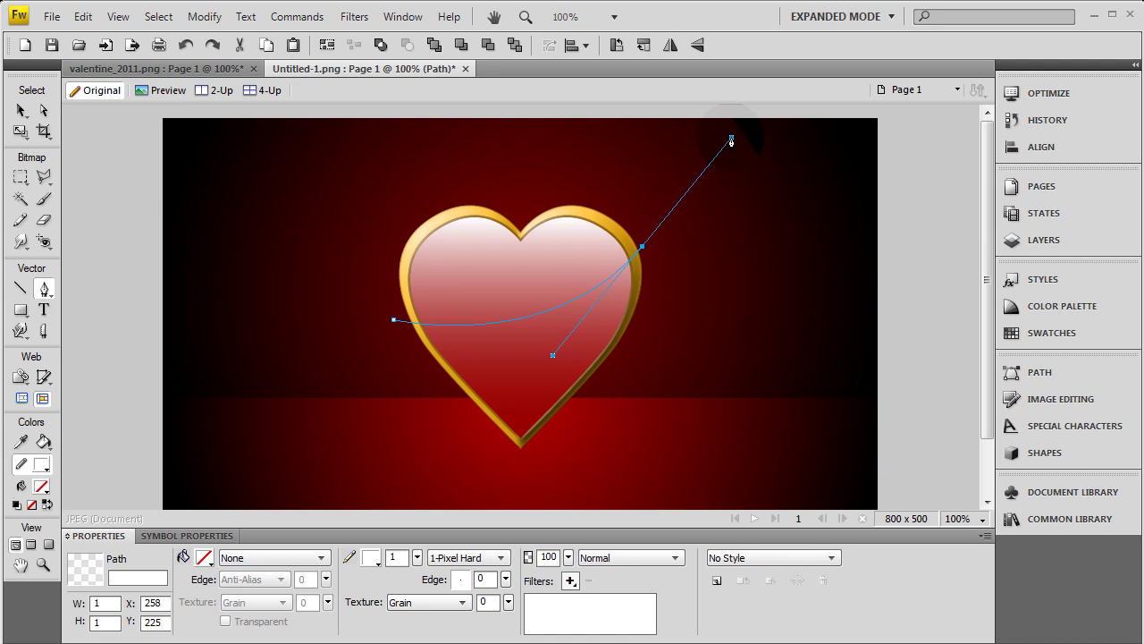
left_click(643, 251)
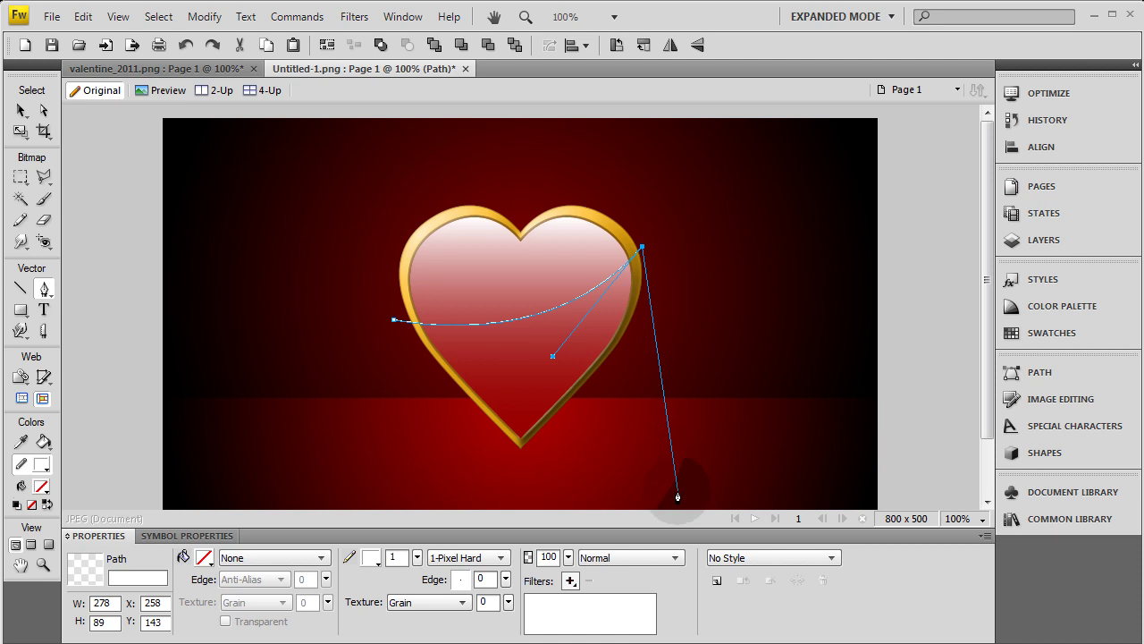
left_click(677, 491)
left_click(428, 491)
left_click(393, 320)
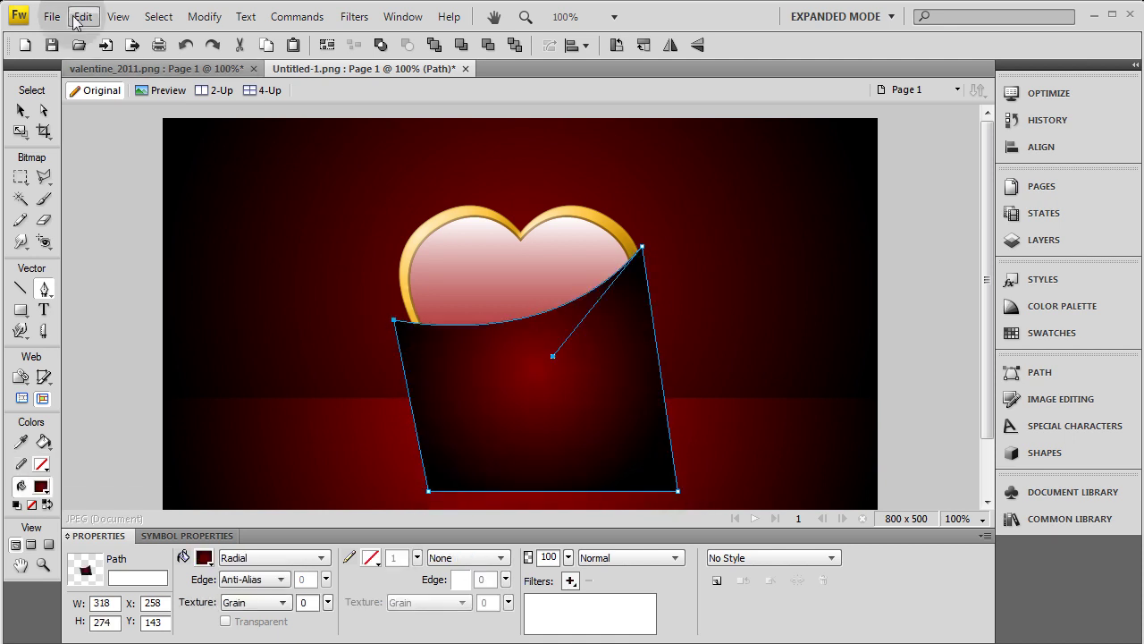
Select the shape and gradient heart together and Punch the shape out.
left_click(21, 110)
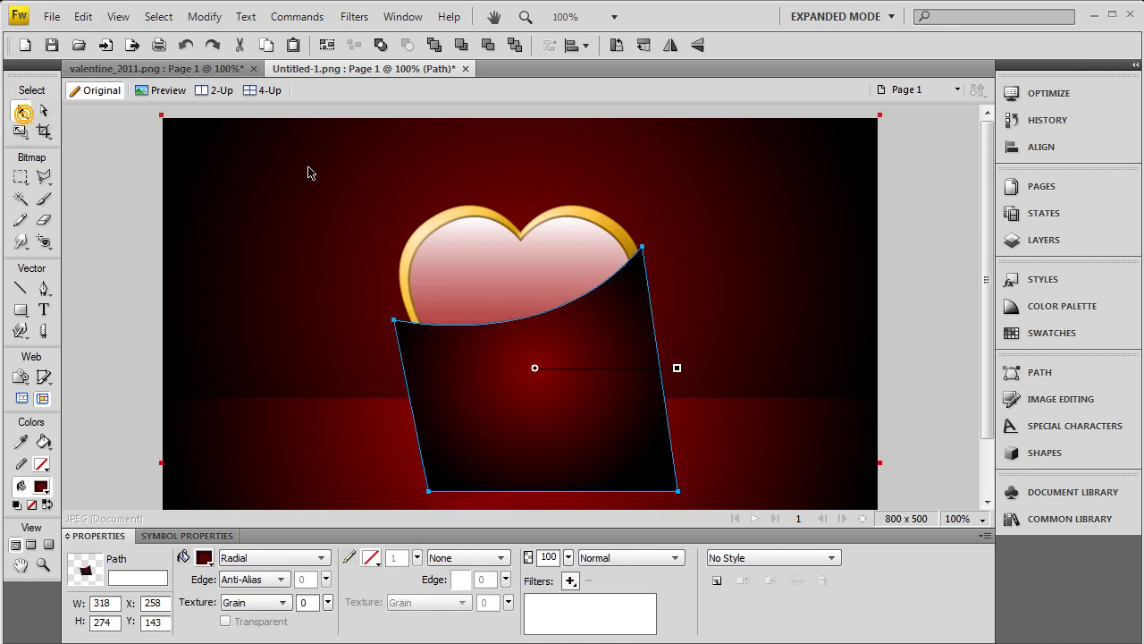
left_click(498, 262, "shift")
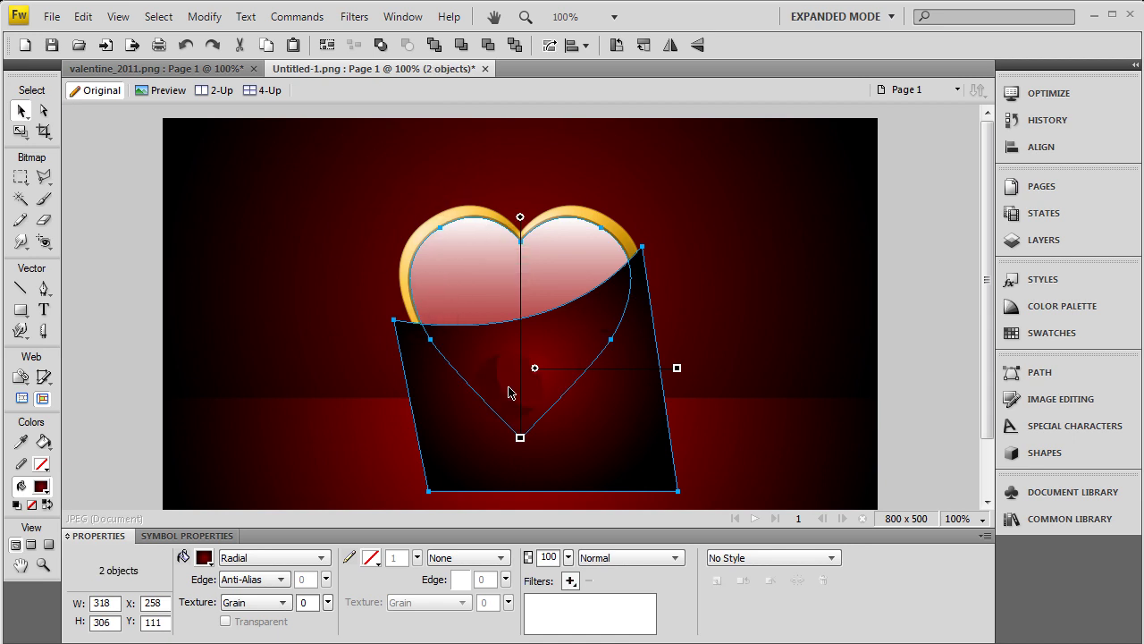
left_click(203, 16)
mouse_move(295, 358)
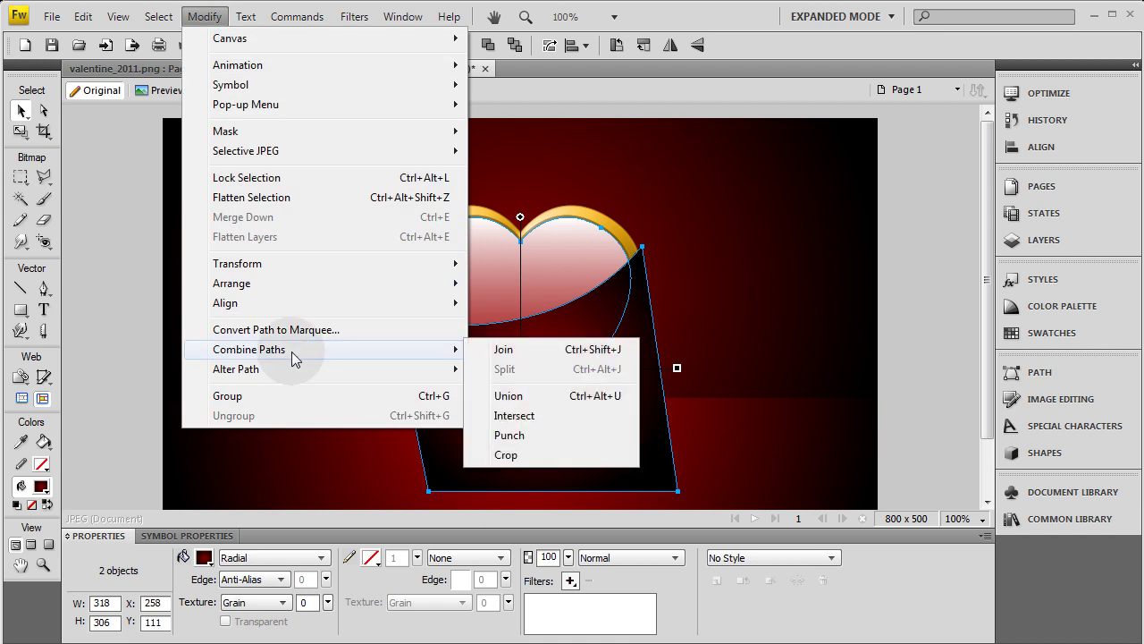
left_click(510, 435)
Drag the highlight's points and curve handles to sweep its lower edge upward across the heart.
left_click(521, 438)
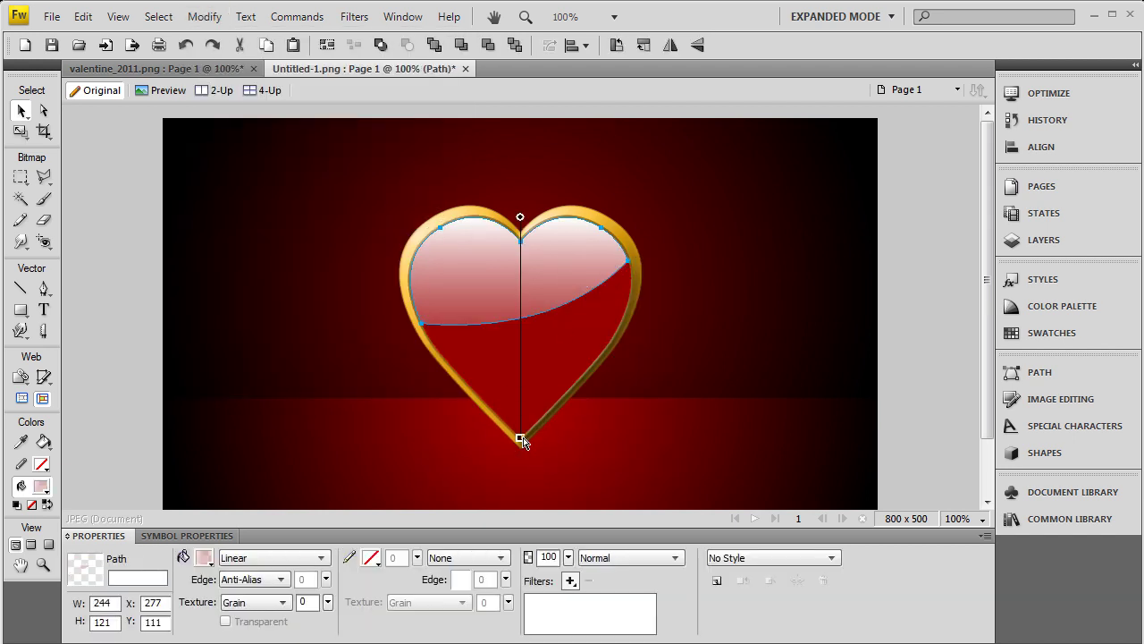
left_click_drag(521, 438, 532, 360)
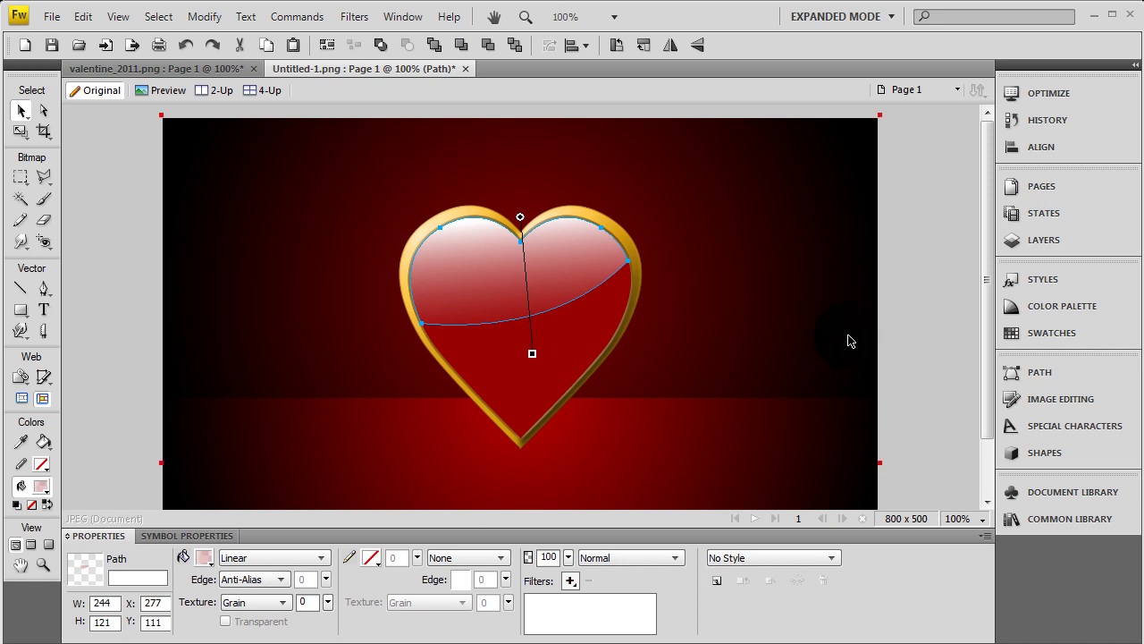
left_click(904, 334)
left_click(563, 280)
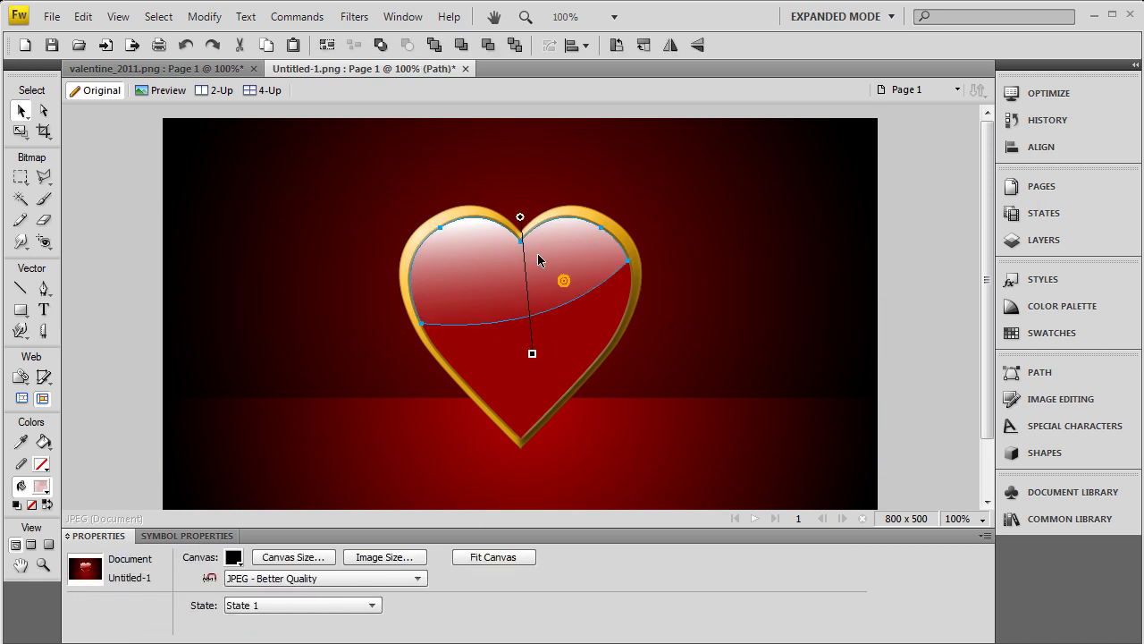
left_click_drag(523, 237, 472, 219)
mouse_move(484, 352)
left_mouse_down()
mouse_move(499, 355)
mouse_move(497, 345)
left_mouse_up()
left_click(748, 366)
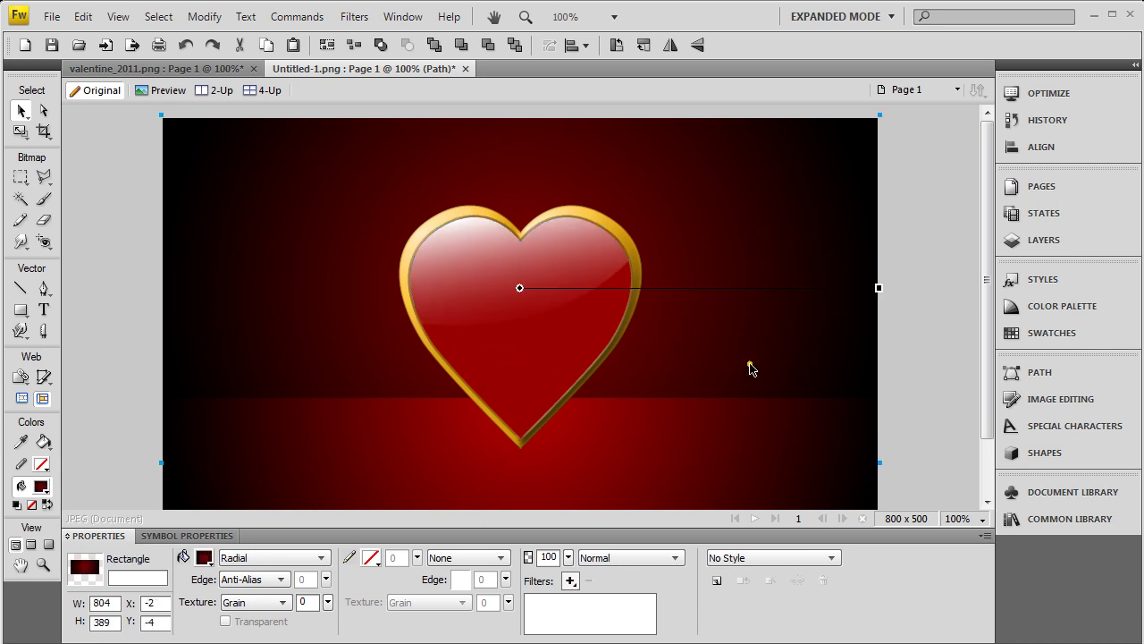
left_click(905, 366)
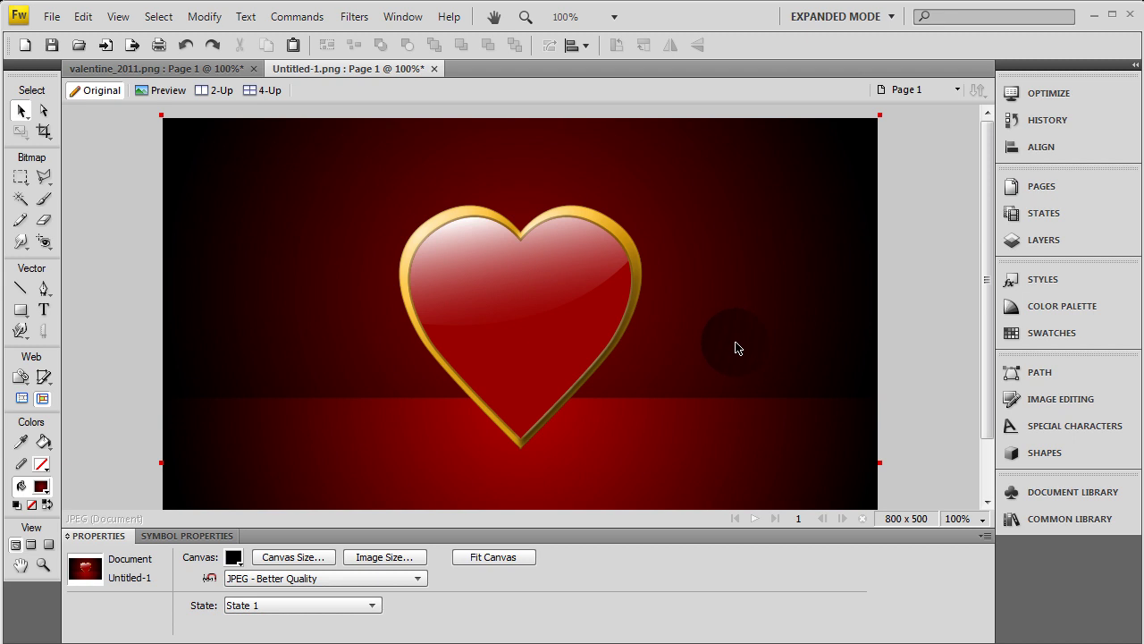
left_click(541, 362)
left_click(168, 71)
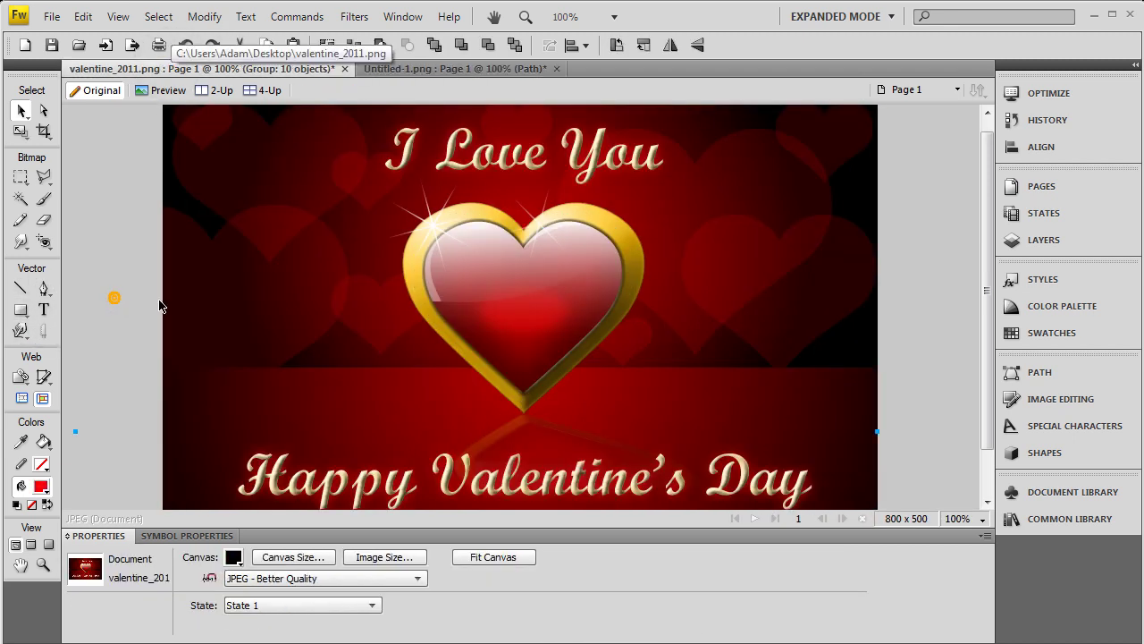
left_click(476, 344)
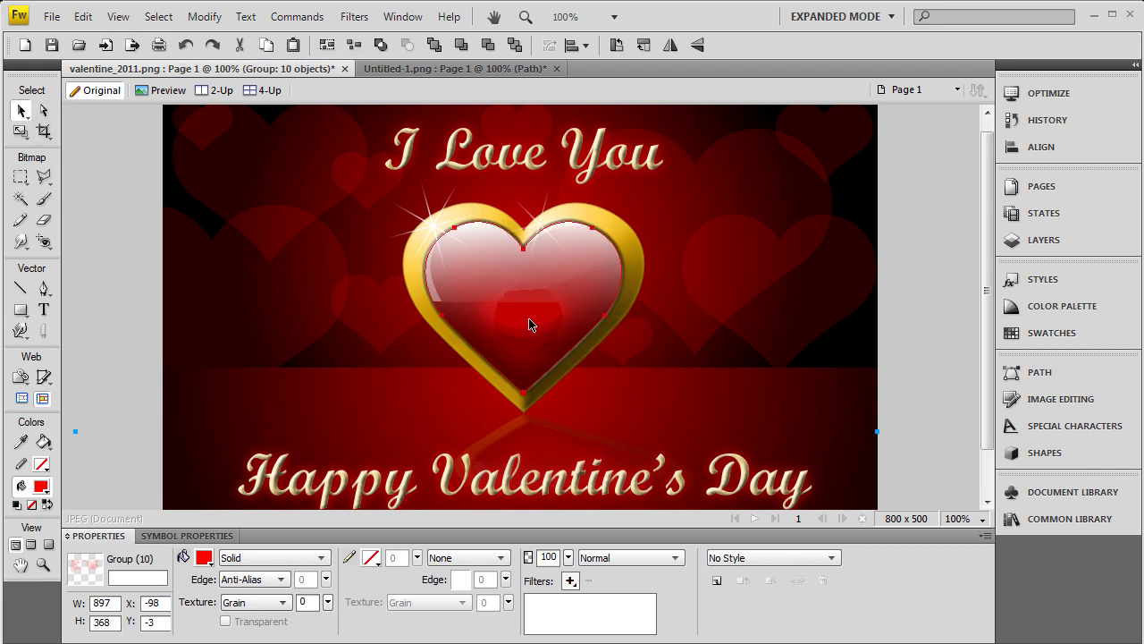
left_click(456, 68)
left_click(921, 349)
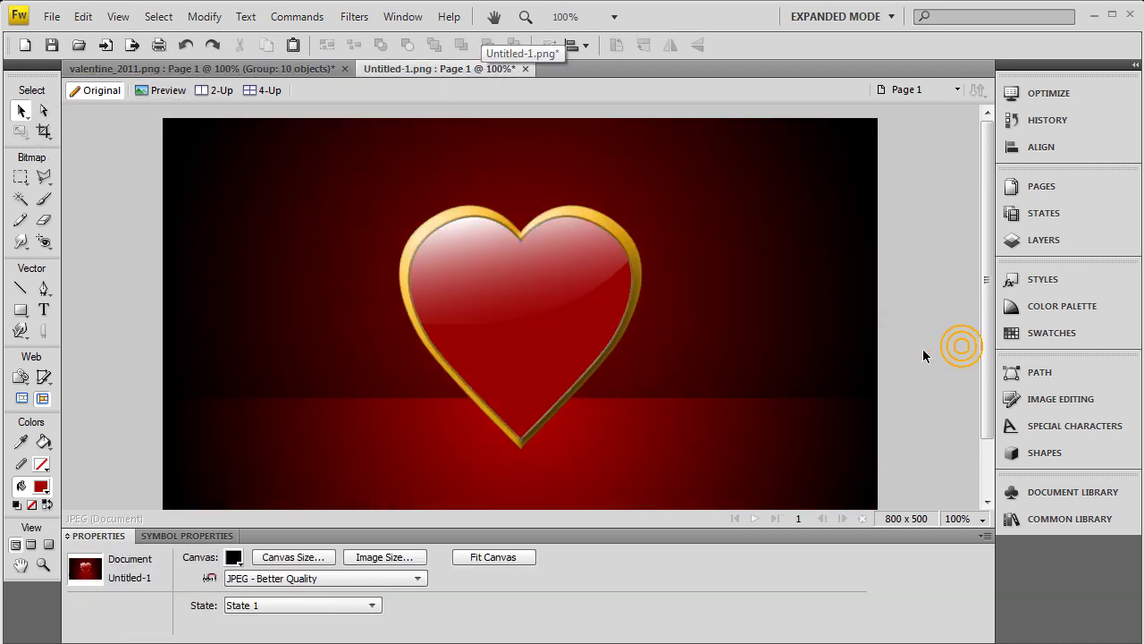
Draw an ellipse in the heart's lower middle filled with #FF0000.
left_click_drag(20, 309, 91, 343)
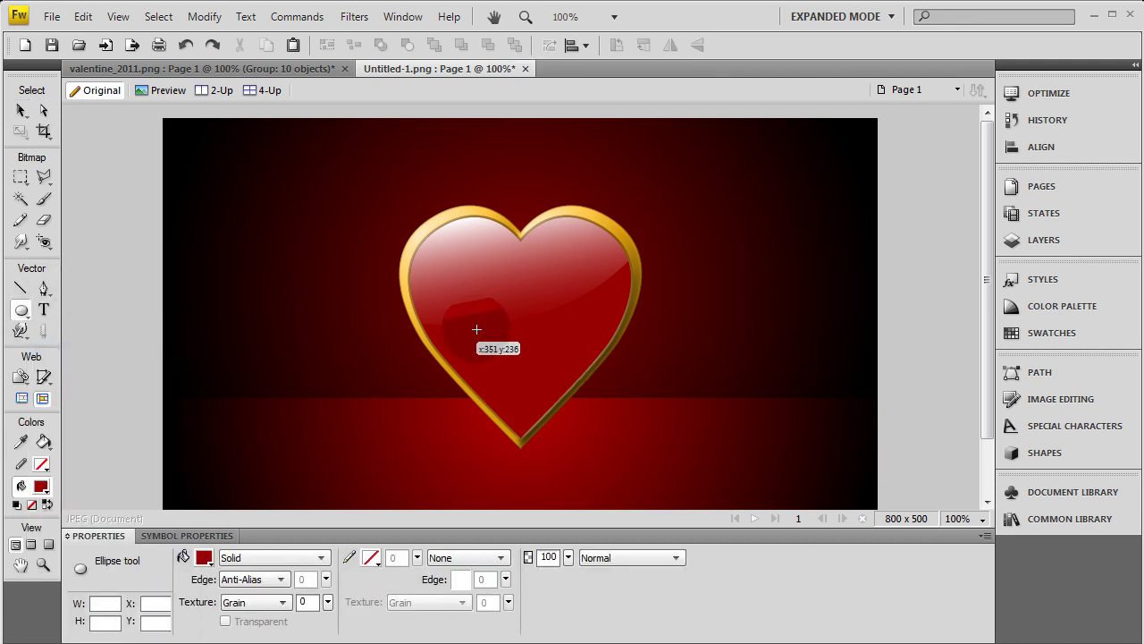
left_click_drag(475, 329, 563, 362)
left_click(204, 557)
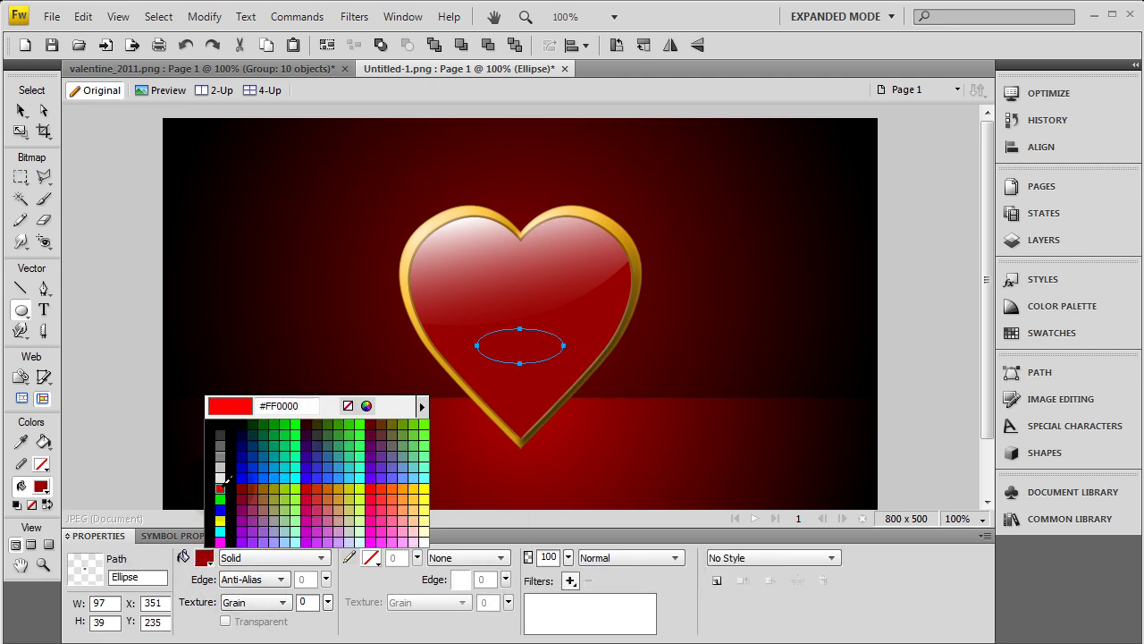
left_click(220, 488)
Apply a 5.2 Gaussian Blur to the ellipse and lower its opacity to 53.
left_click(569, 581)
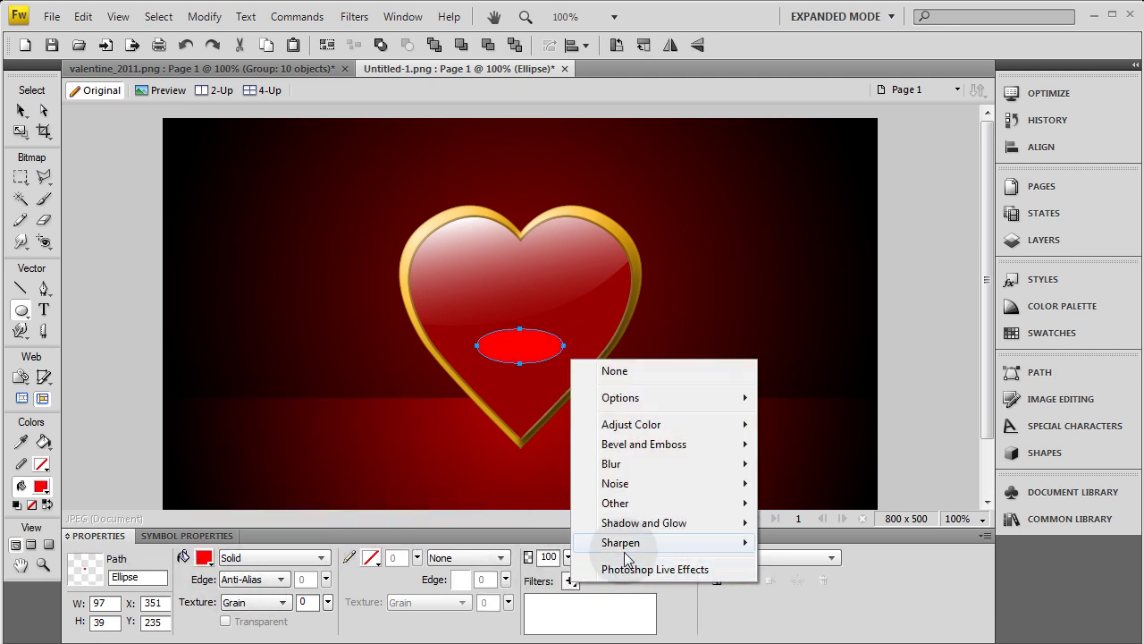
mouse_move(656, 462)
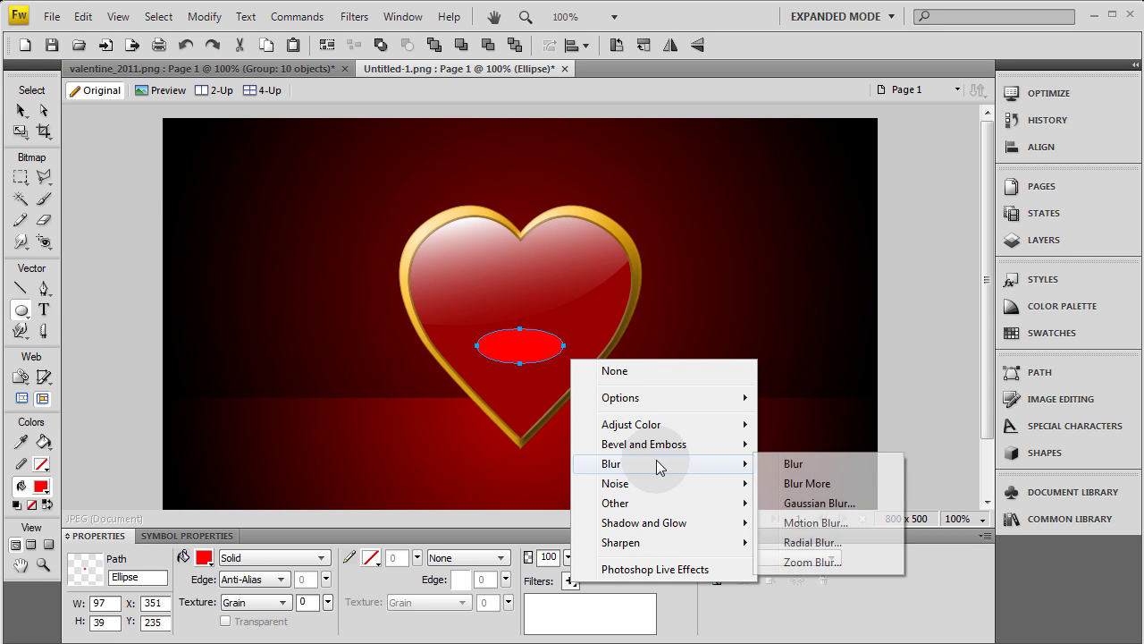
left_click(817, 503)
left_click_drag(645, 291, 657, 446)
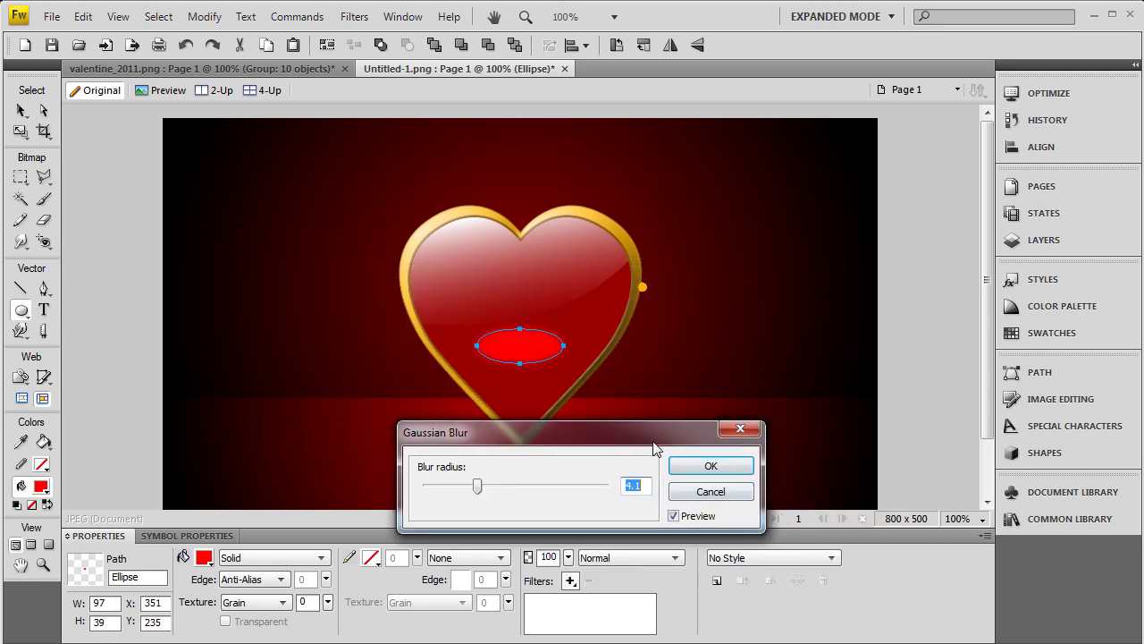
left_click_drag(480, 490, 493, 487)
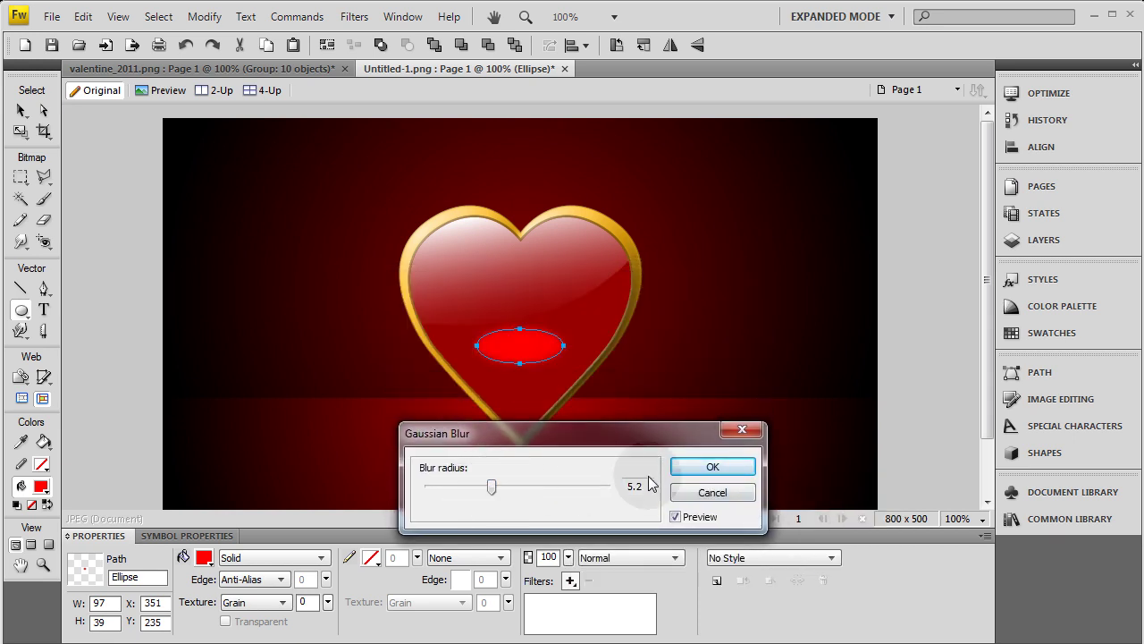
left_click(713, 467)
left_click_drag(568, 557, 573, 604)
key("v")
left_click(111, 199)
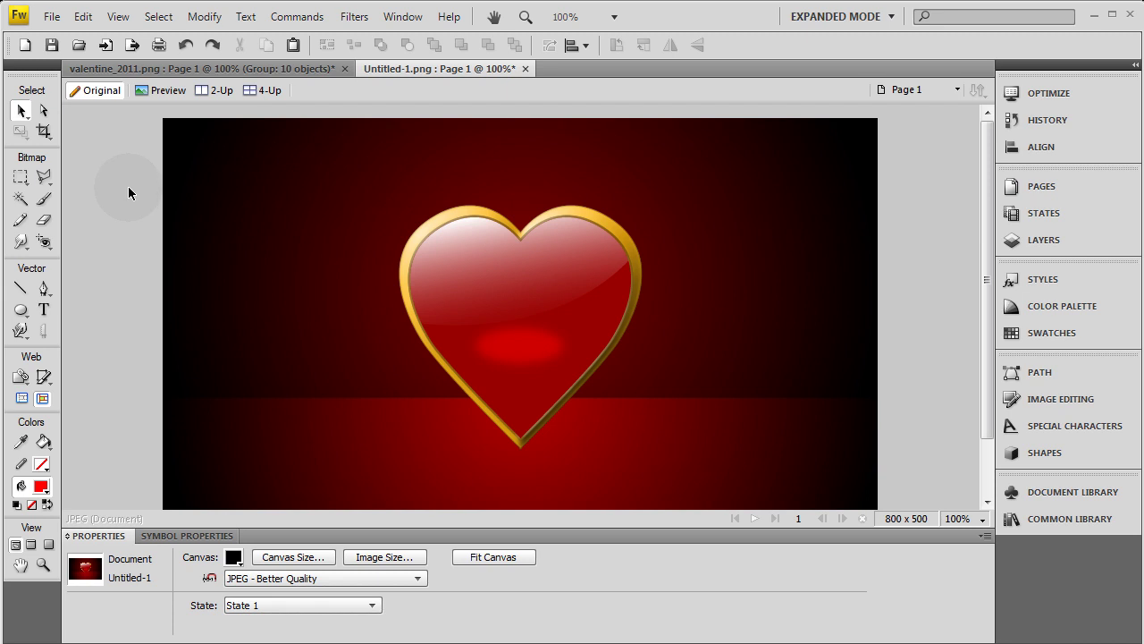
Scale the blurred ellipse taller, then reselect the heart's highlight shape.
left_click(523, 346)
left_click(20, 131)
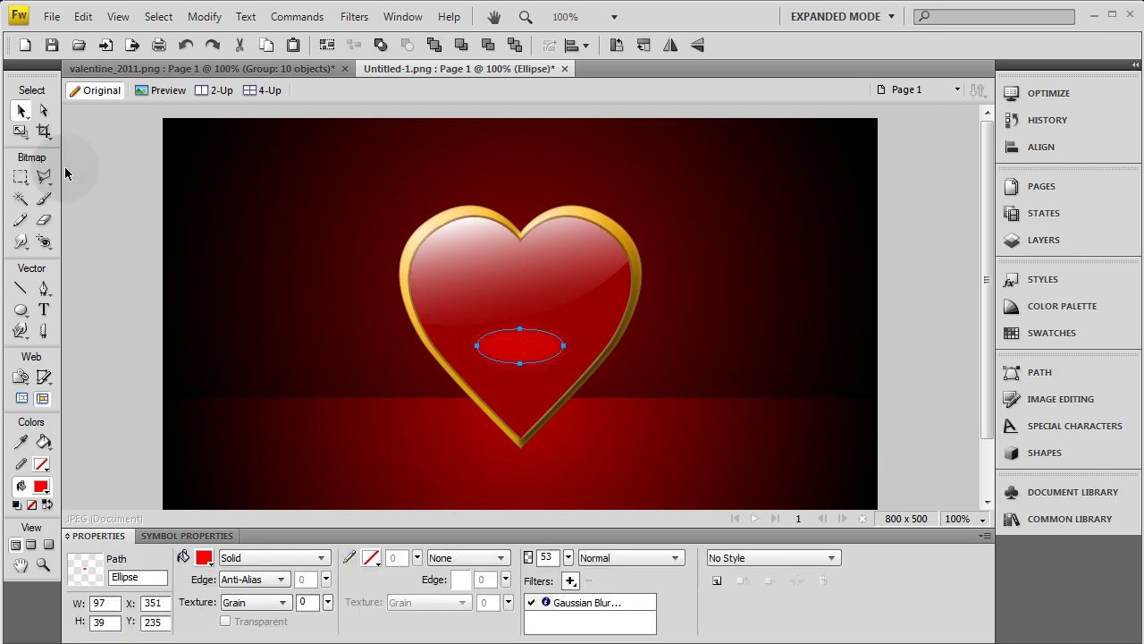
left_click_drag(516, 323, 519, 300)
left_click(926, 407)
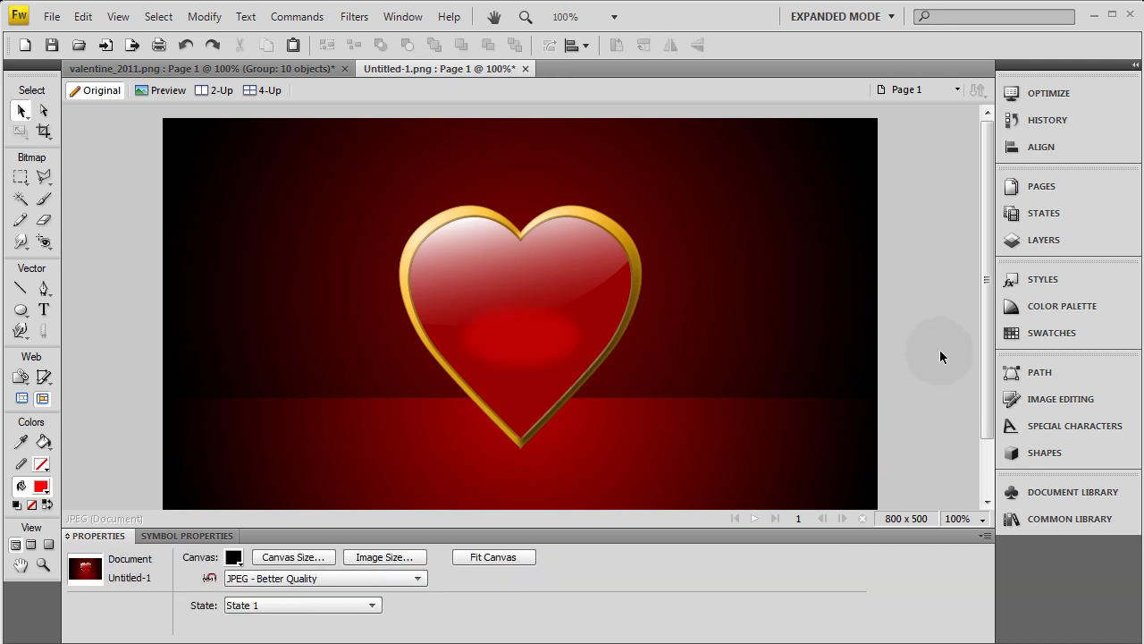
left_click(594, 268)
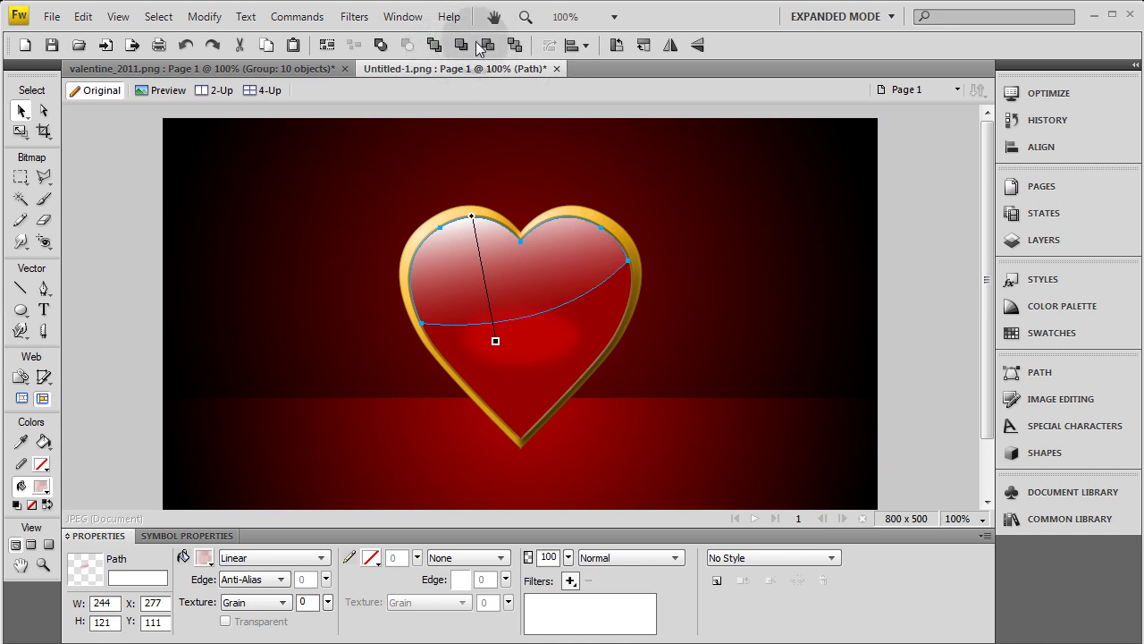
left_click(932, 259)
left_click(556, 248)
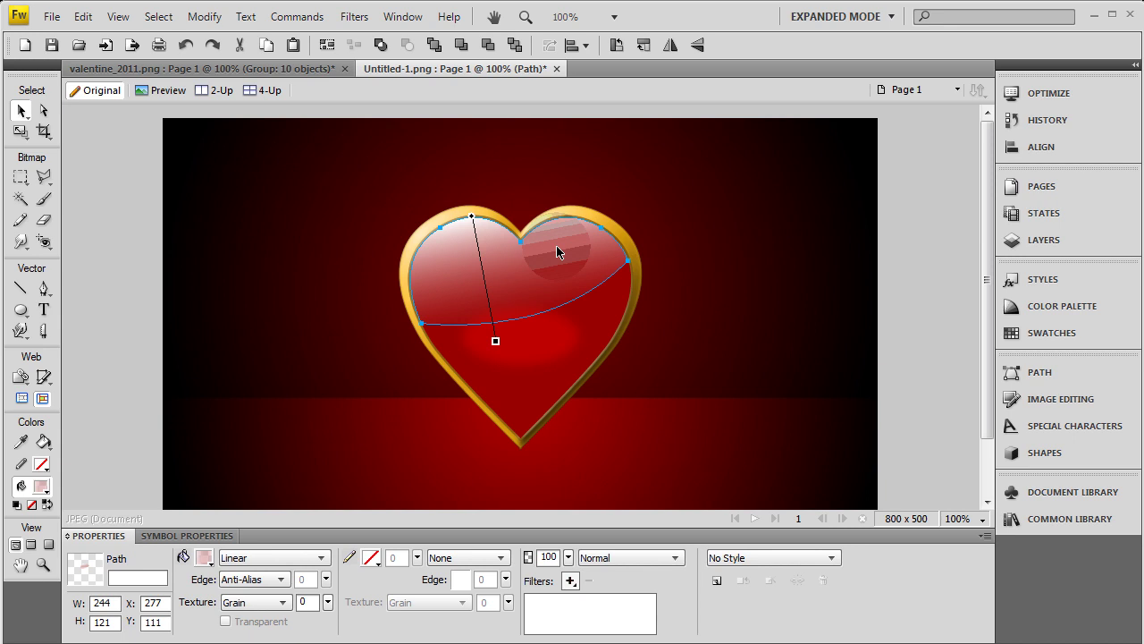
Scale the heart's gold frame larger and recentre it around the heart.
key("ctrl+d")
left_click(641, 262)
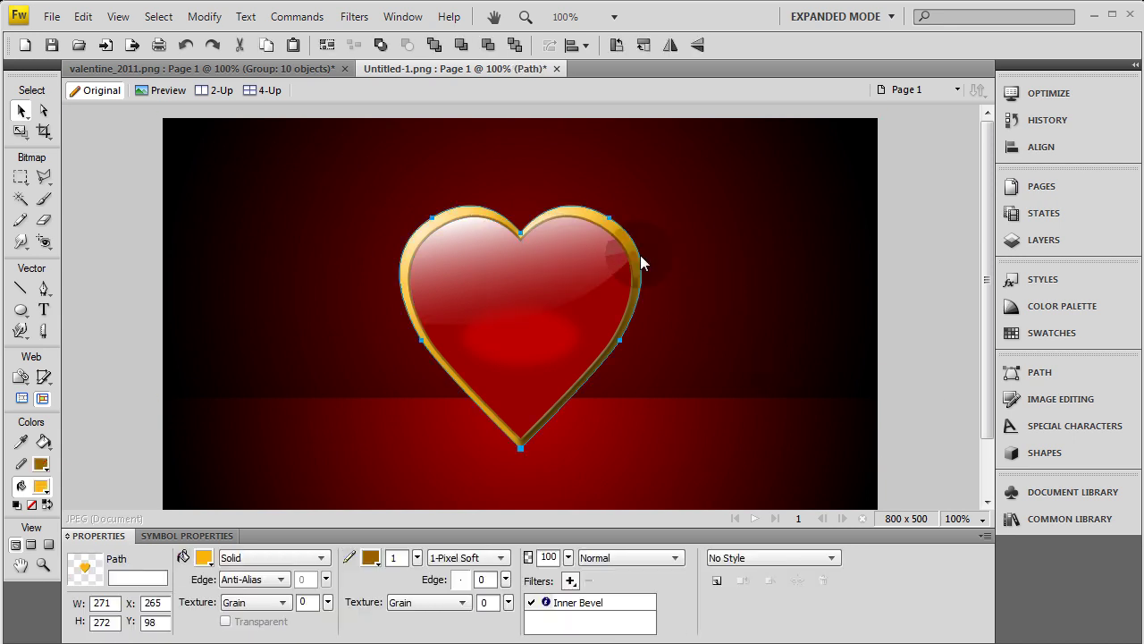
left_click(21, 131)
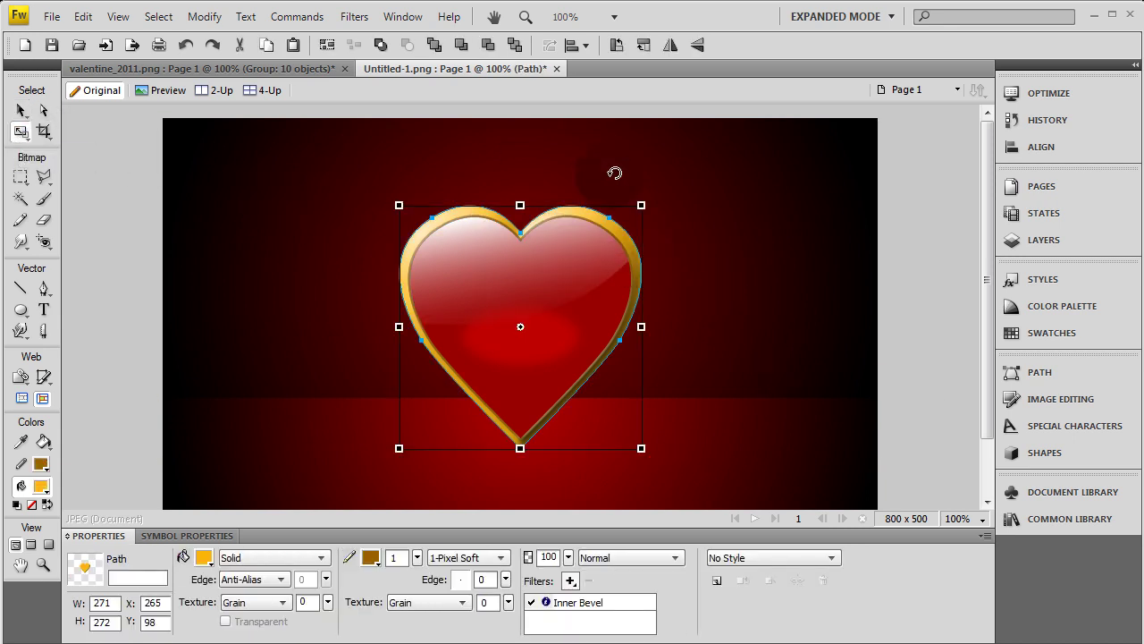
left_click_drag(642, 204, 628, 229)
left_click(20, 110)
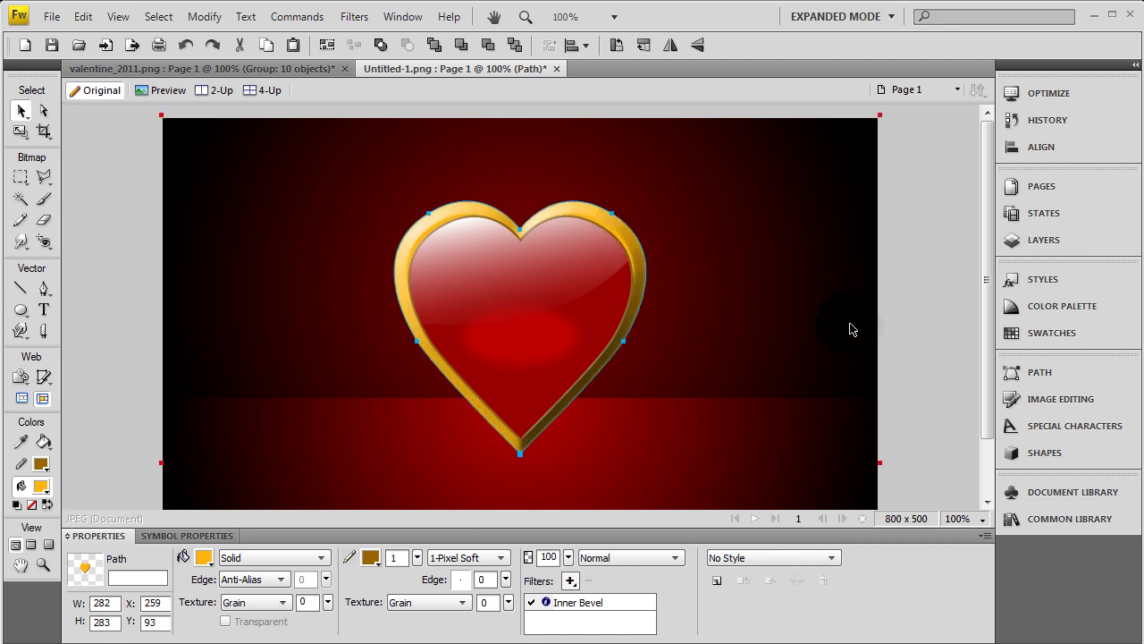
Widen the frame's Inner Bevel from 15 to 18.
double_click(574, 603)
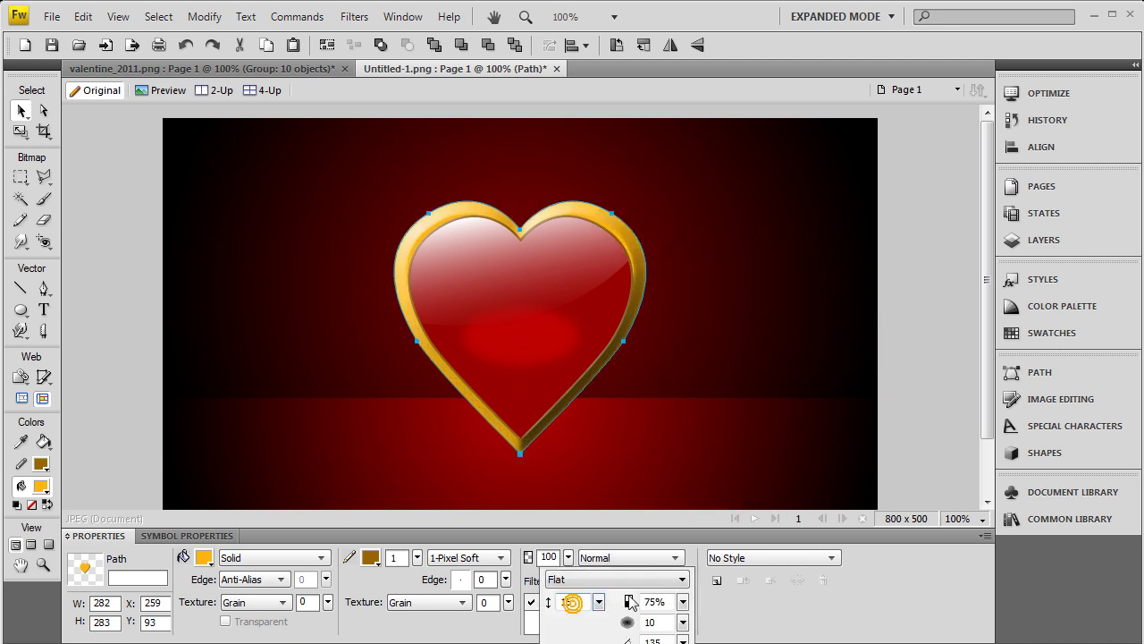
left_click_drag(599, 601, 600, 601)
left_click(600, 601)
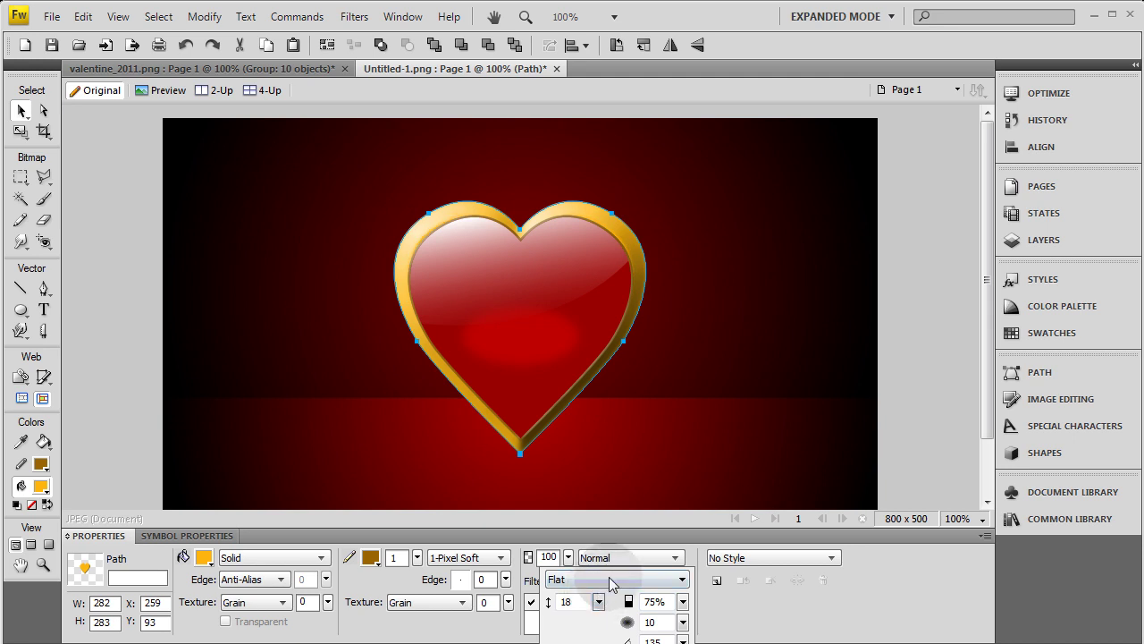
left_click(933, 336)
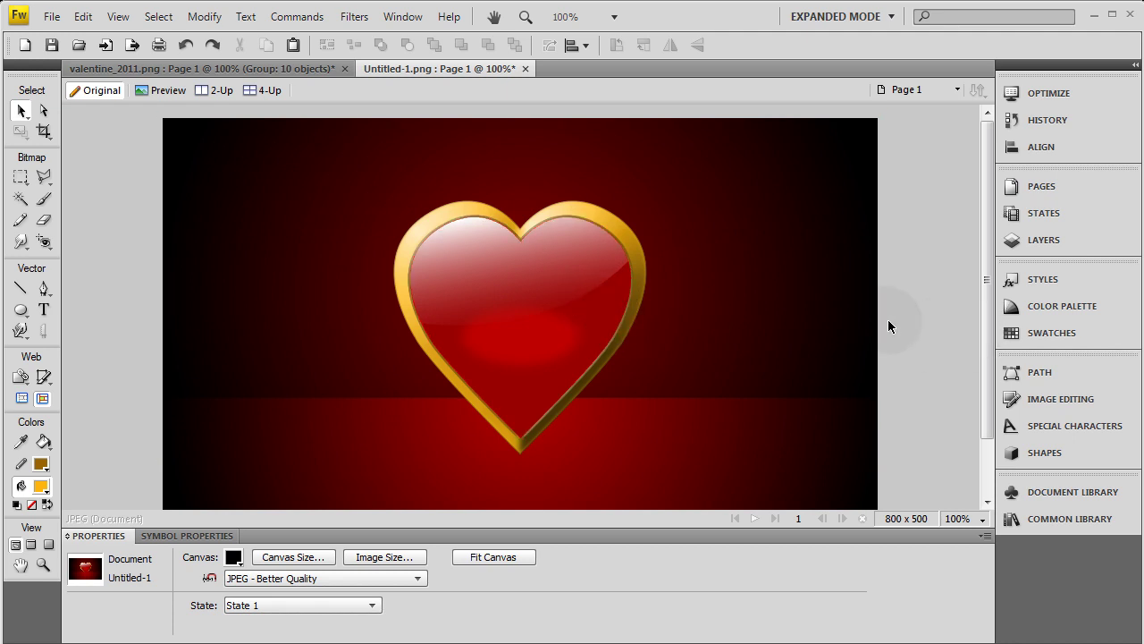
Add an Inner Shadow with softness 30 to the inner red heart.
left_click(615, 315)
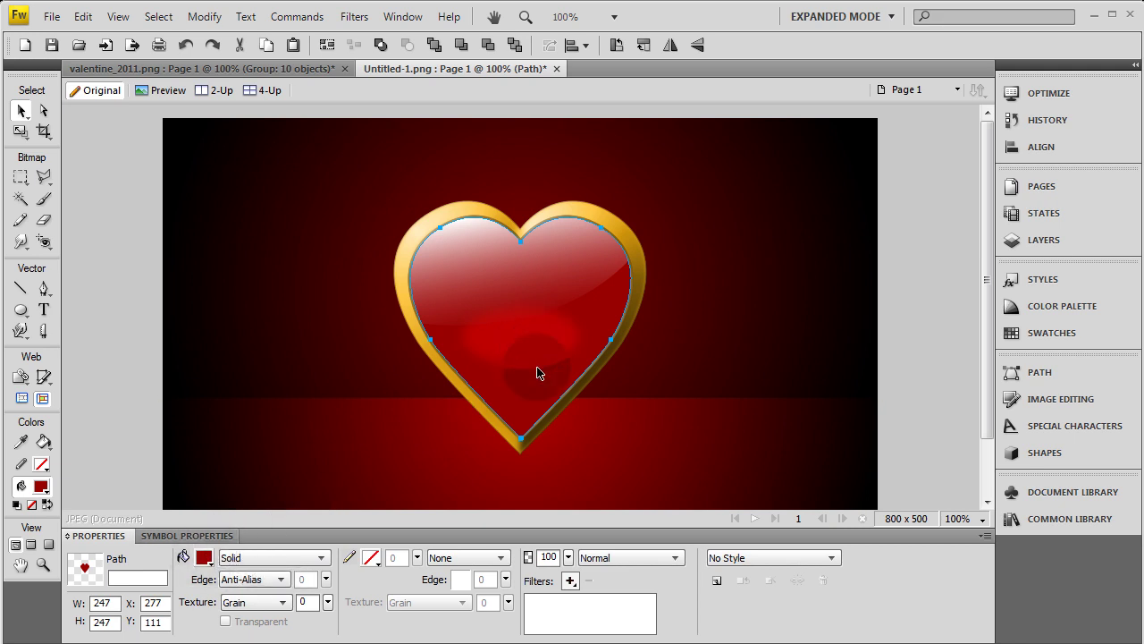
left_click(570, 582)
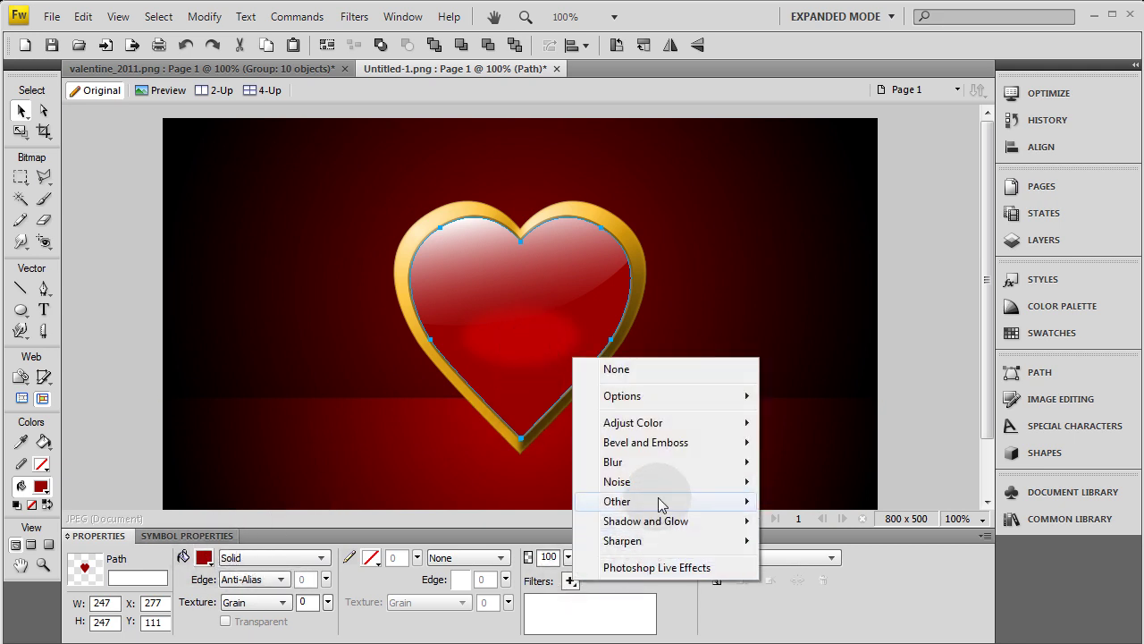
mouse_move(670, 526)
left_click(791, 580)
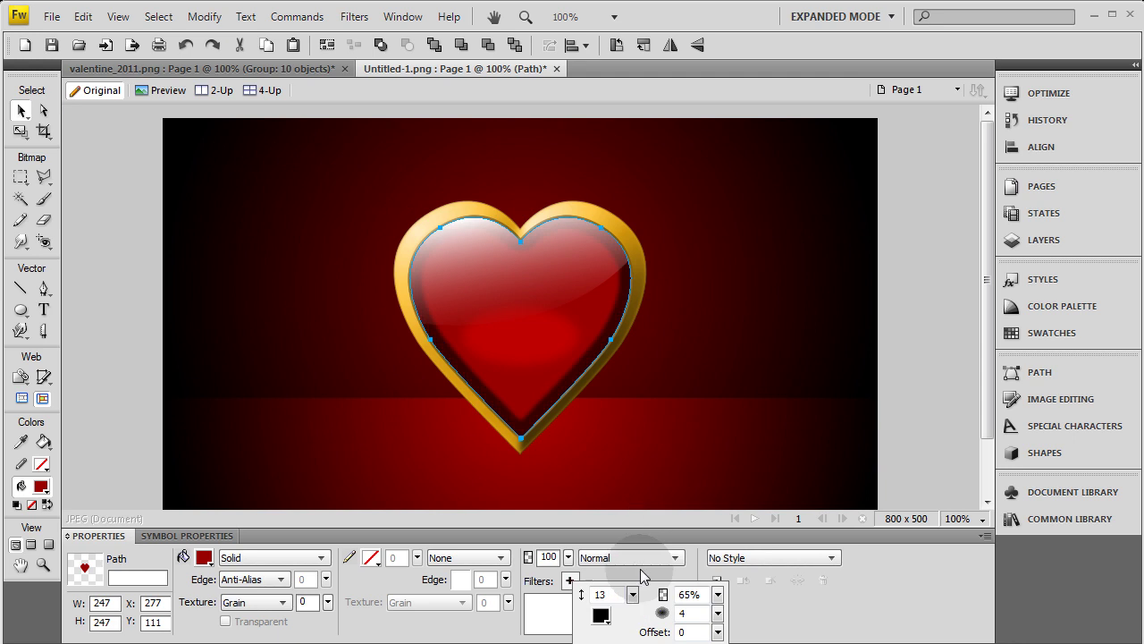
left_click(721, 594)
left_click_drag(722, 590, 732, 516)
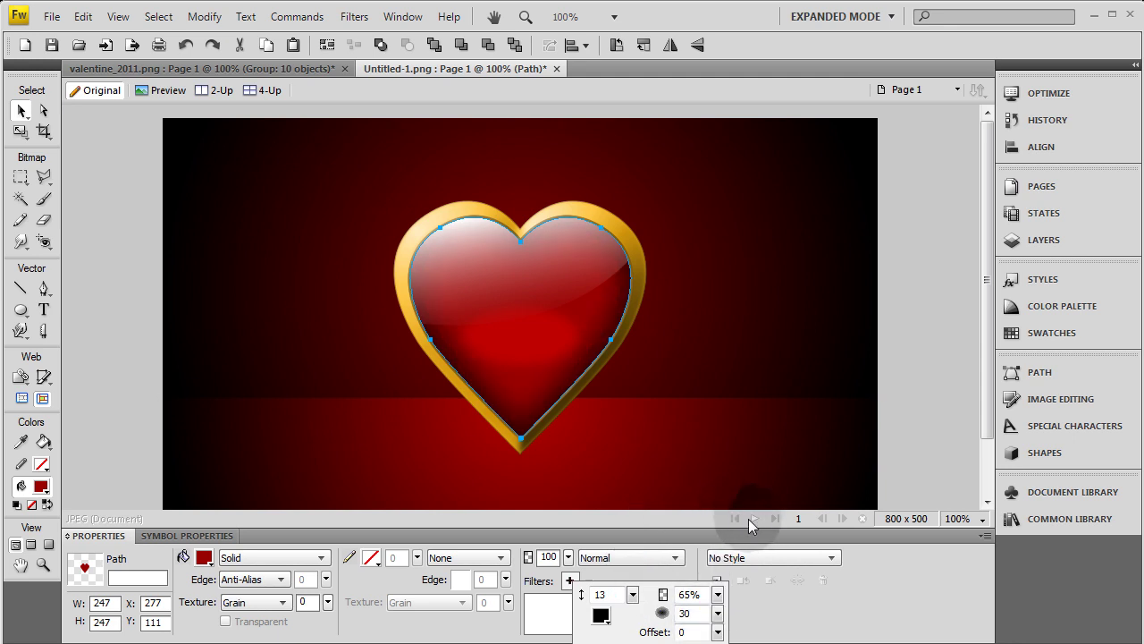
left_click(923, 438)
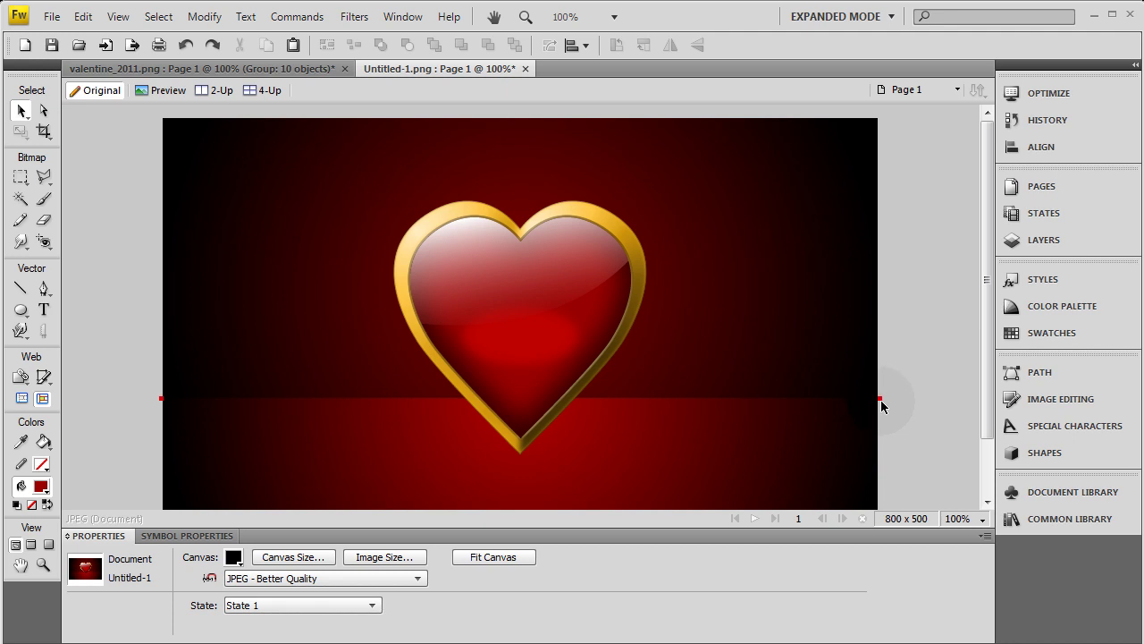
Shrink the red glow ellipse slightly with the Scale tool.
left_click(538, 348)
key("q")
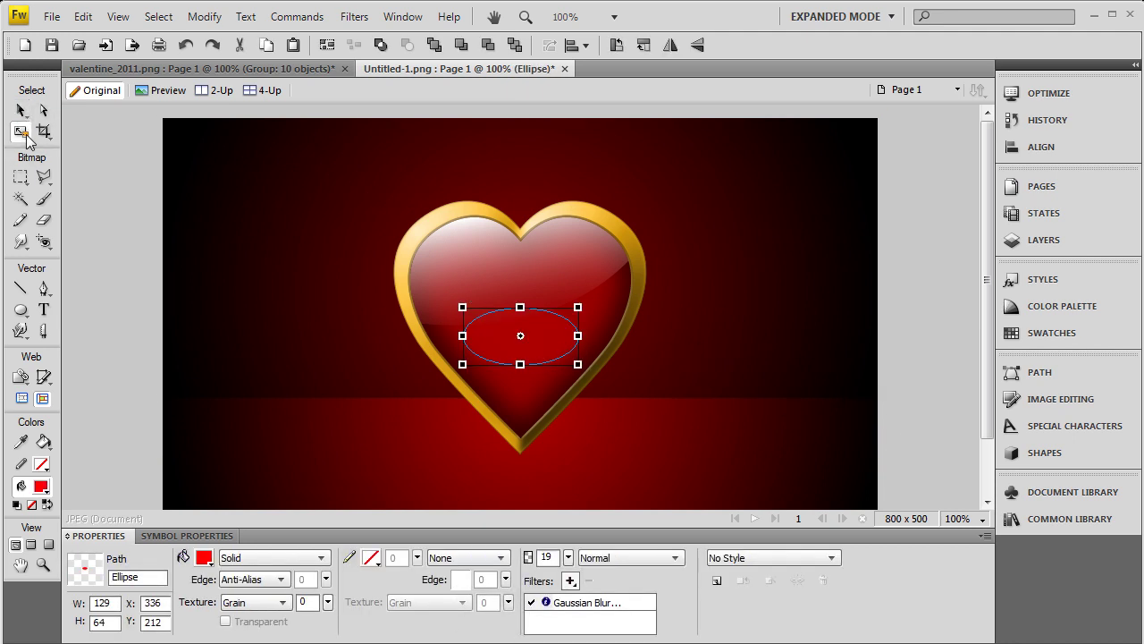
left_click_drag(578, 364, 558, 354)
key("v")
left_click(893, 381)
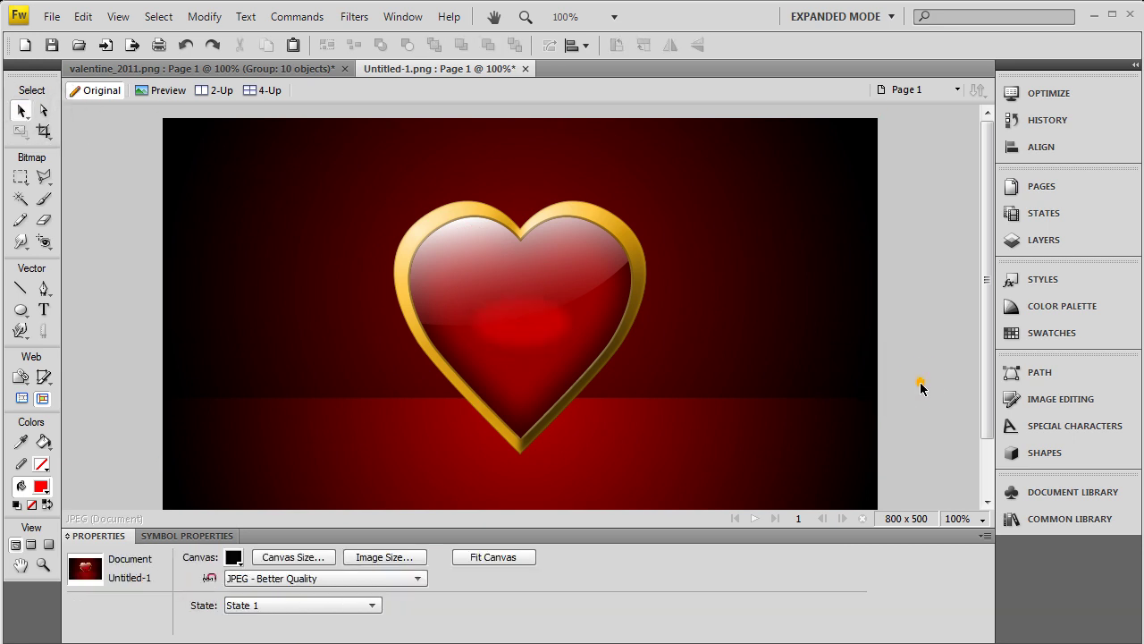
Choose the Pen tool and set a solid white fill for new paths.
left_click(87, 280)
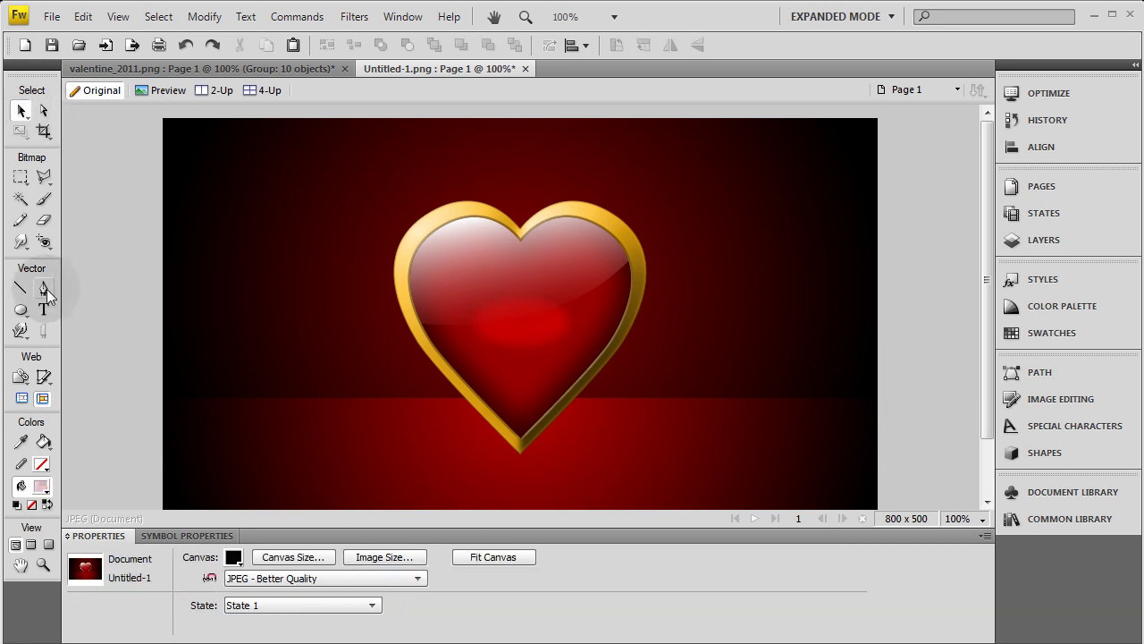
left_click(45, 288)
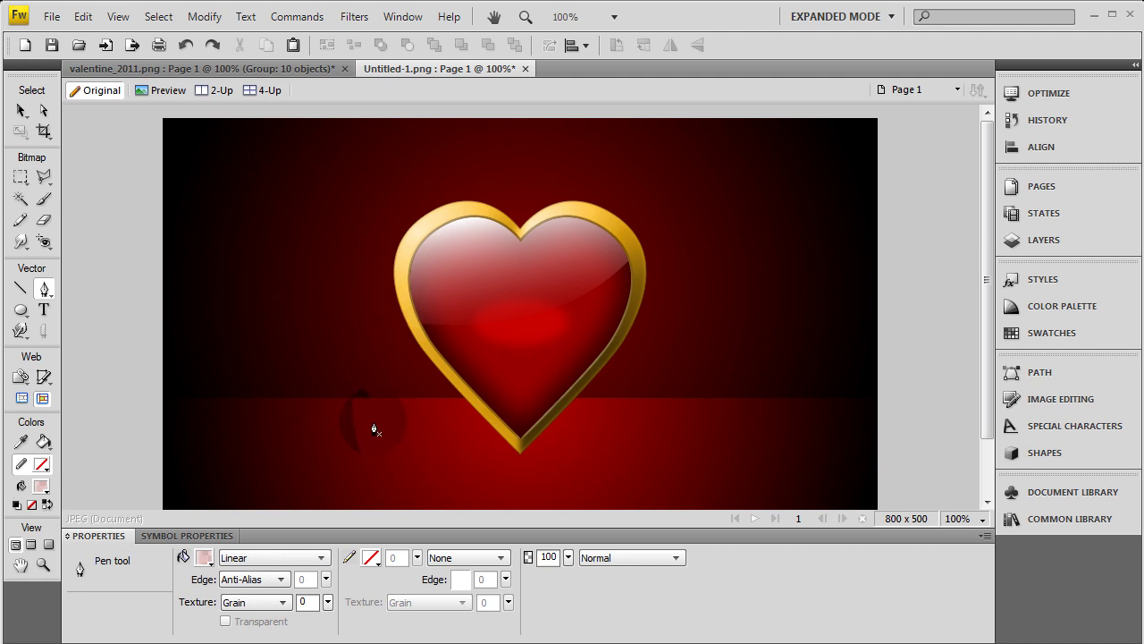
left_click(203, 558)
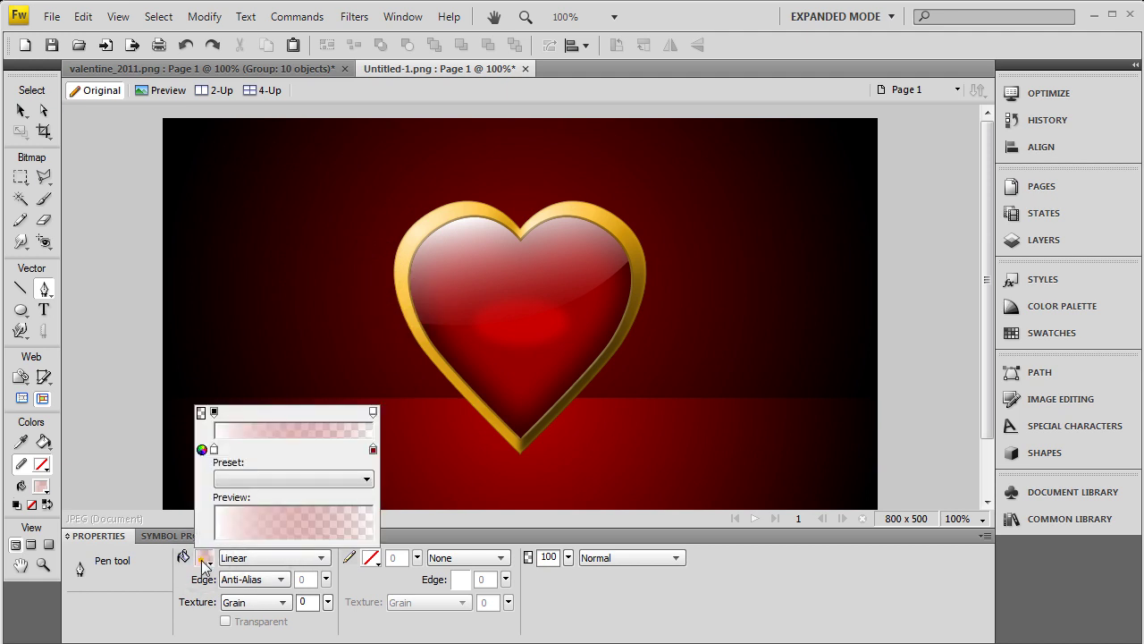
left_click(265, 558)
left_click(298, 444)
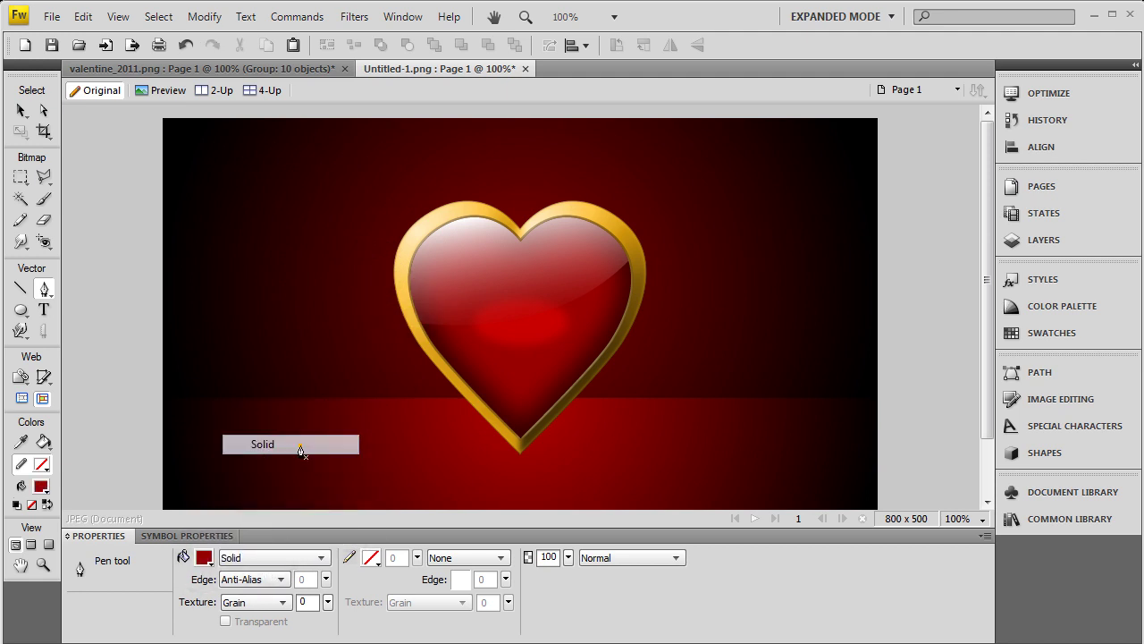
left_click(204, 558)
left_click(223, 473)
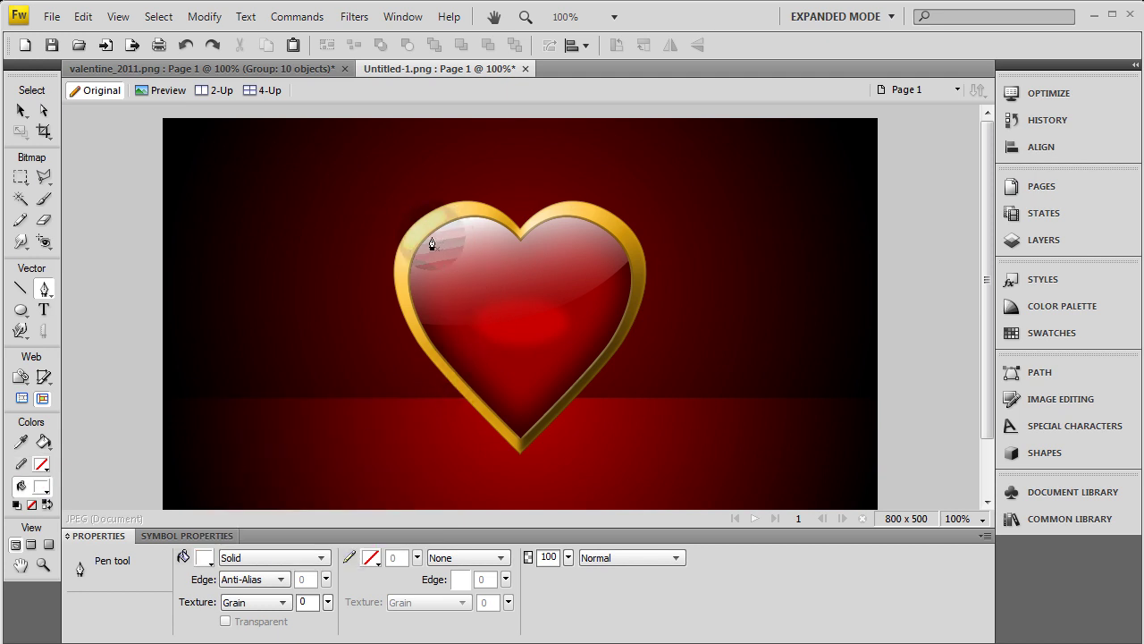
At 300% zoom, draw a closed crescent shape along the heart's upper-left rim.
key("ctrl+equal")
key("ctrl+equal")
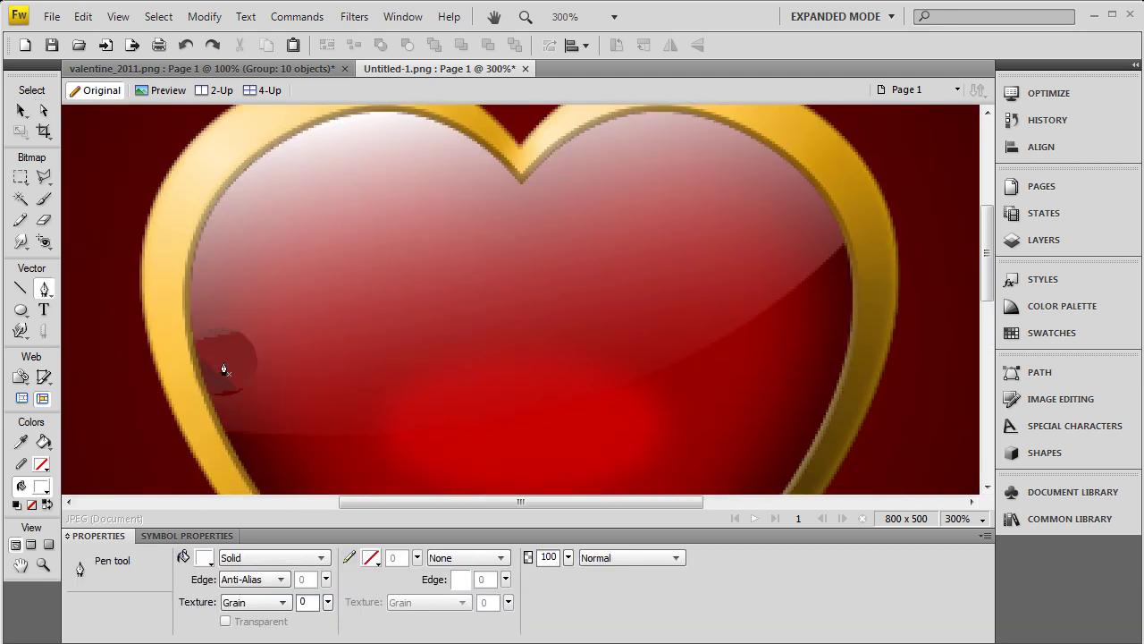
scroll(220, 378, "down", 1)
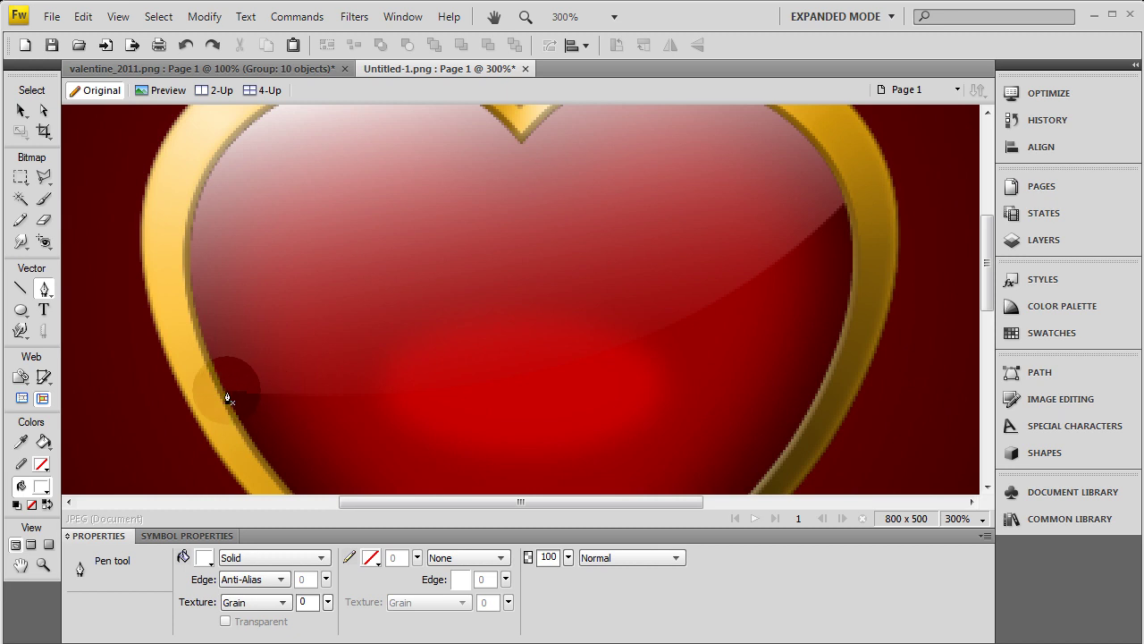
left_click(225, 389)
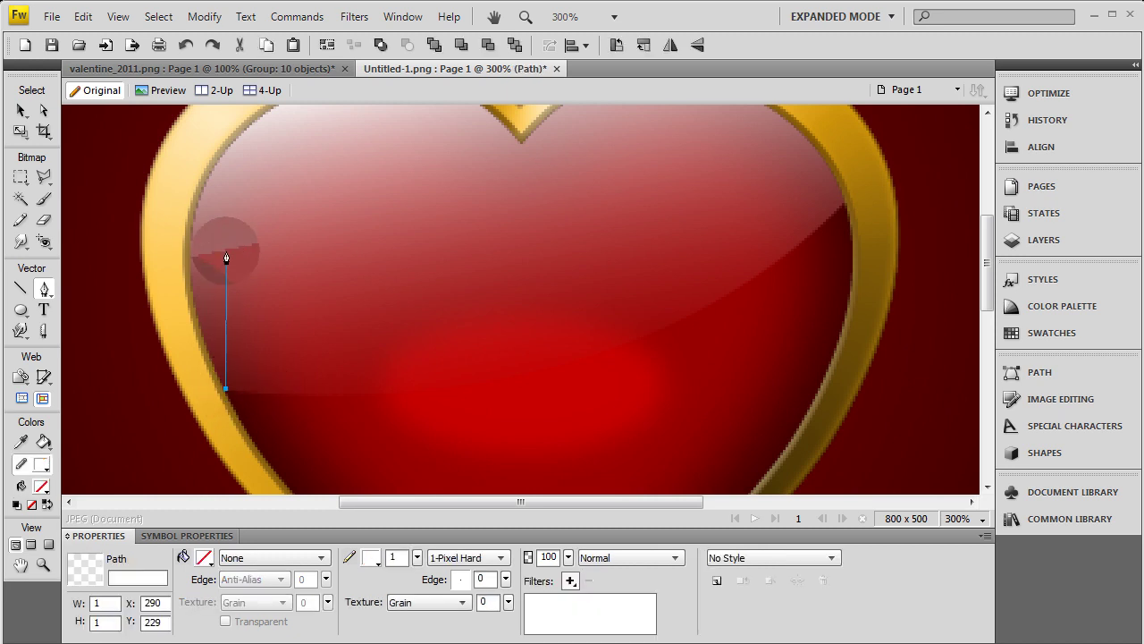
scroll(205, 273, "up", 2)
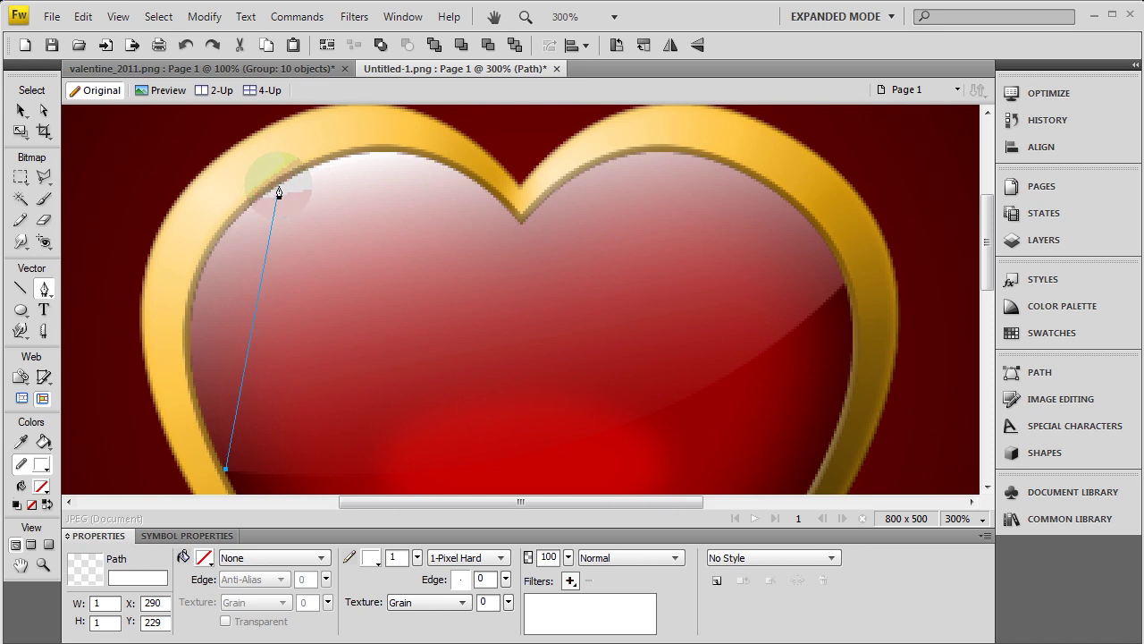
left_click_drag(284, 185, 450, 100)
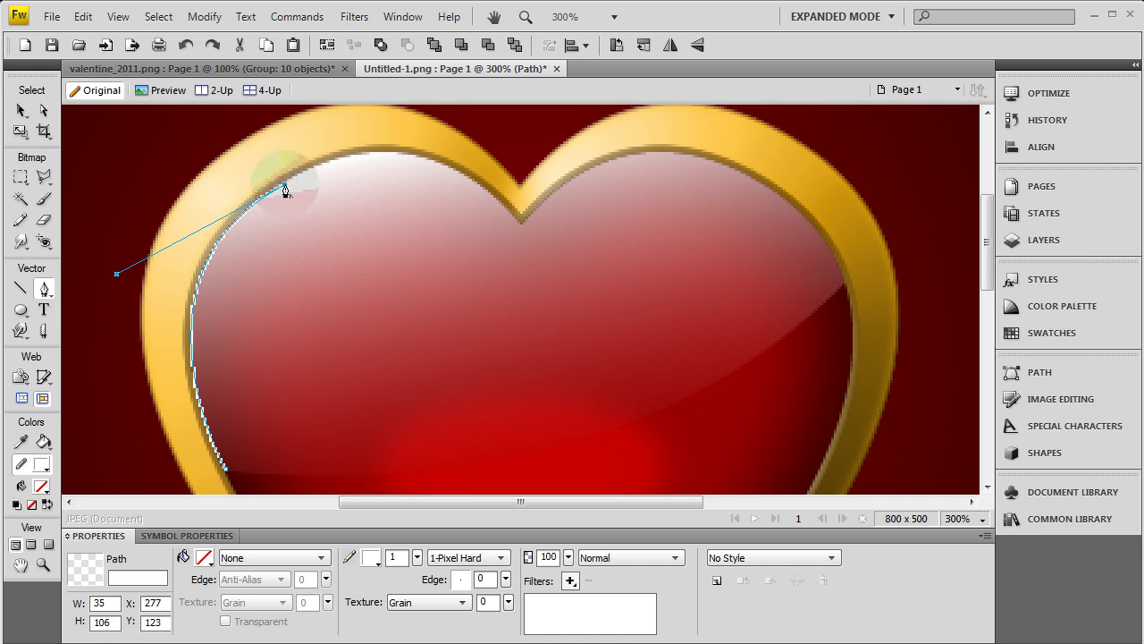
scroll(283, 196, "down", 1)
left_click_drag(286, 186, 434, 628)
scroll(281, 206, "up", 1)
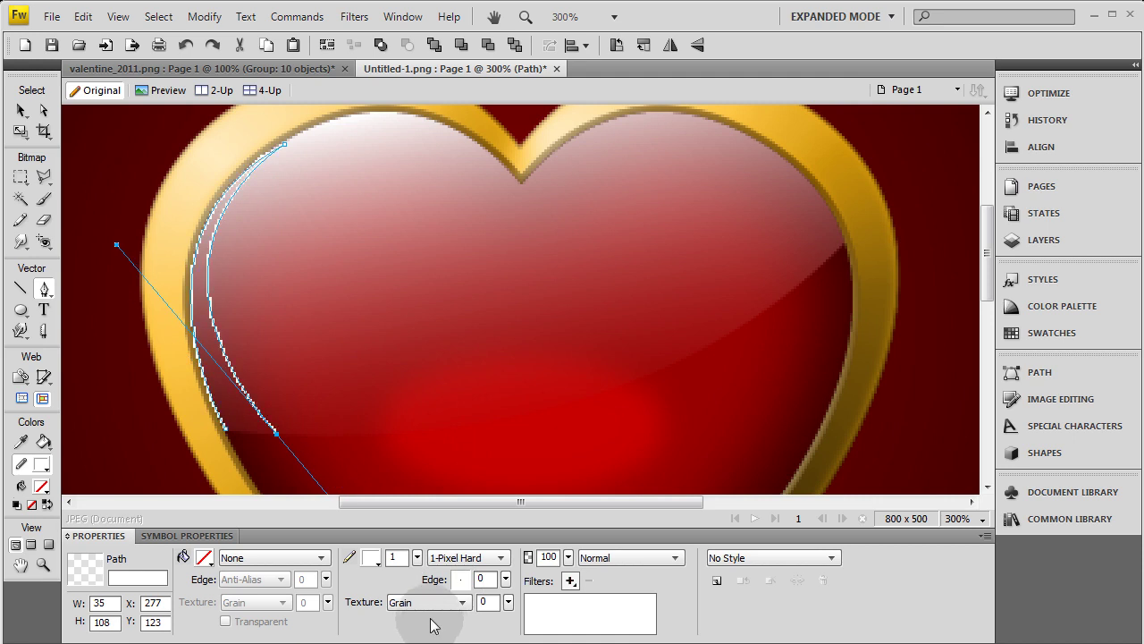
left_click(277, 437)
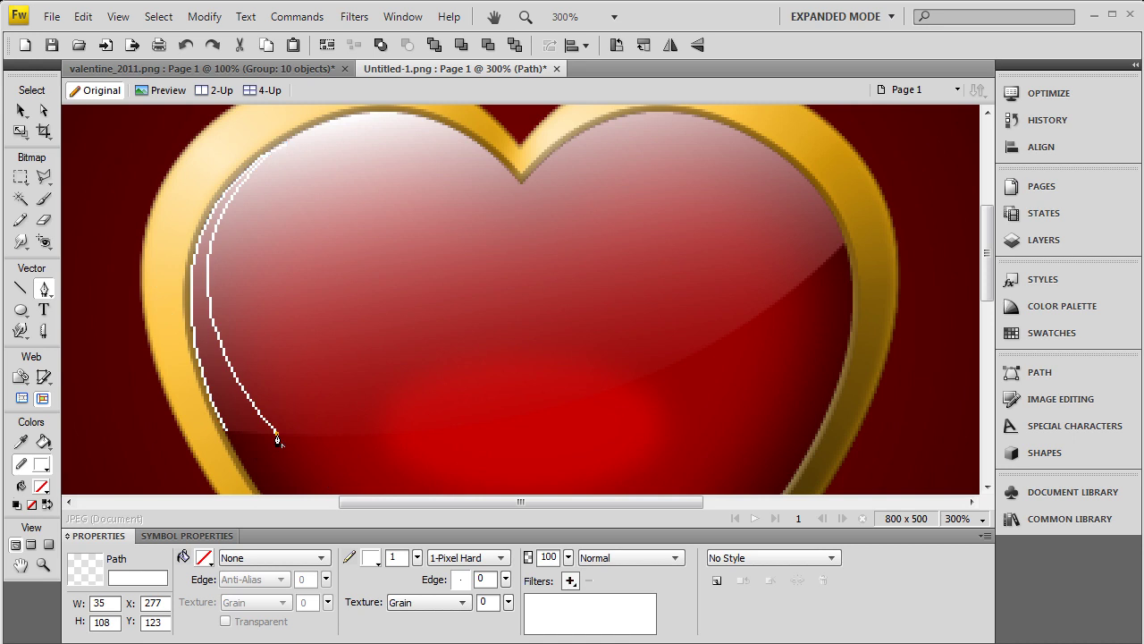
left_click(229, 438)
key("x")
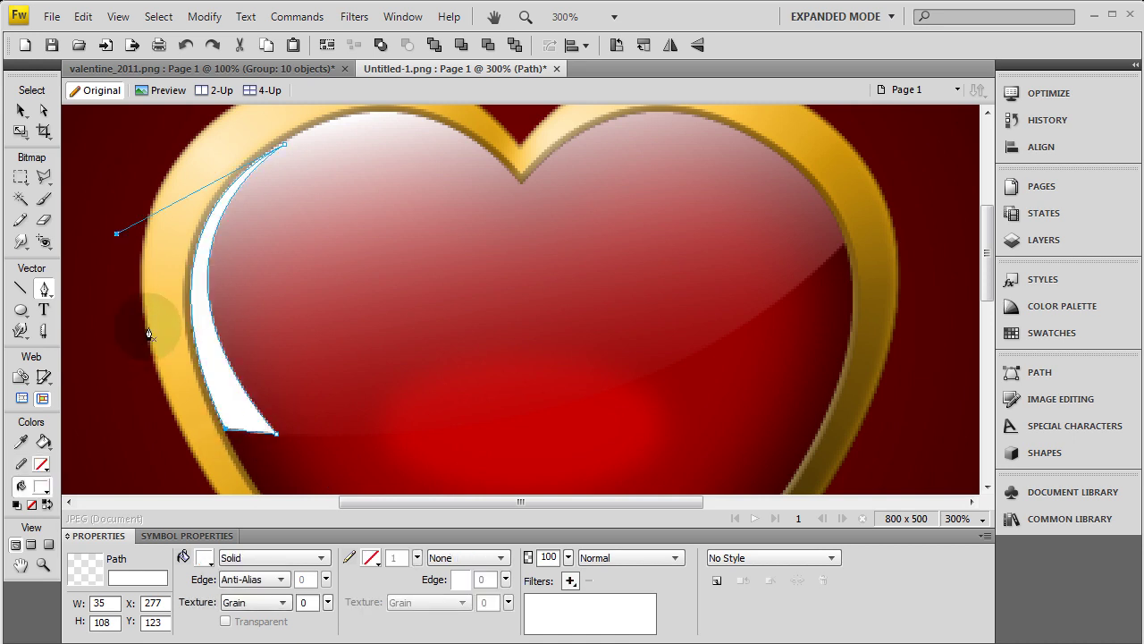
Fade the white crescent highlight to about 39% opacity.
left_click(22, 111)
left_click(121, 196)
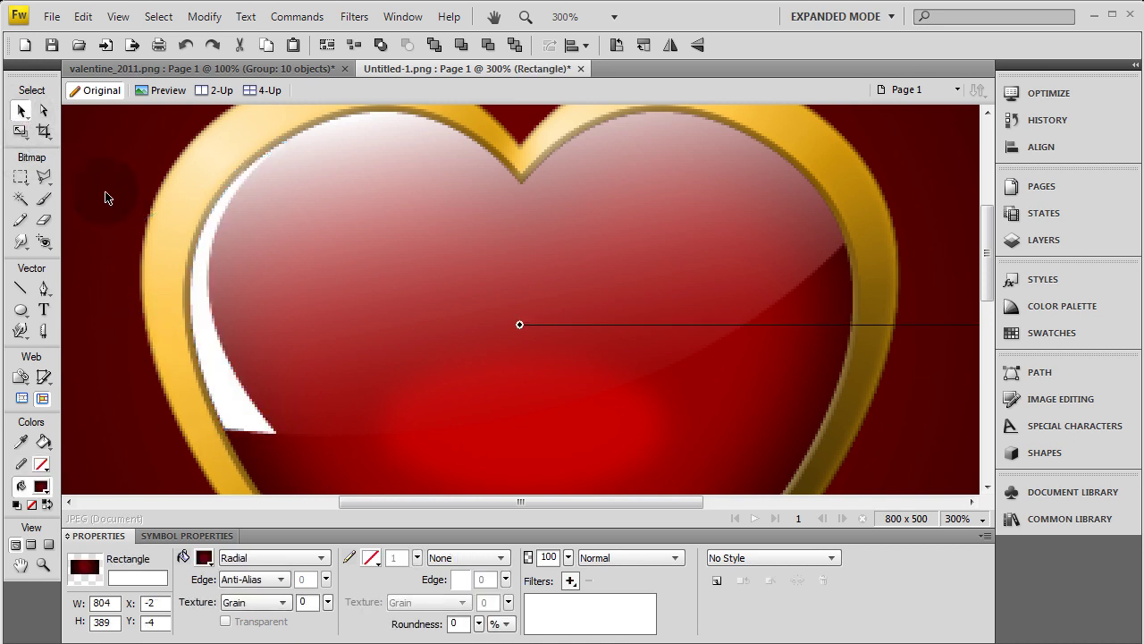
key("ctrl+1")
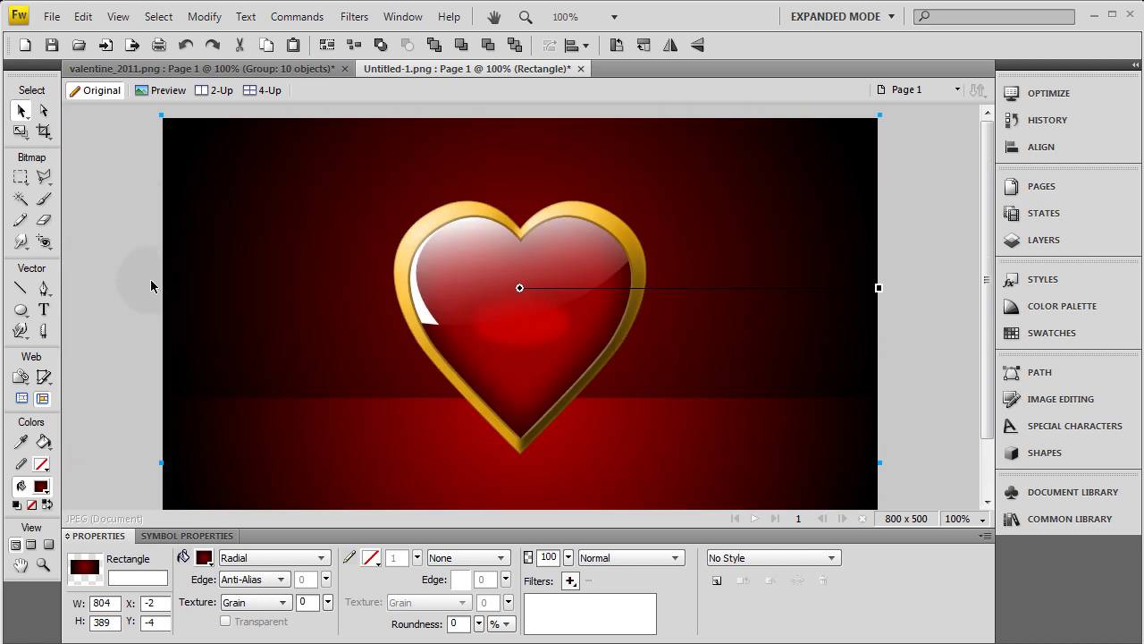
left_click(422, 303)
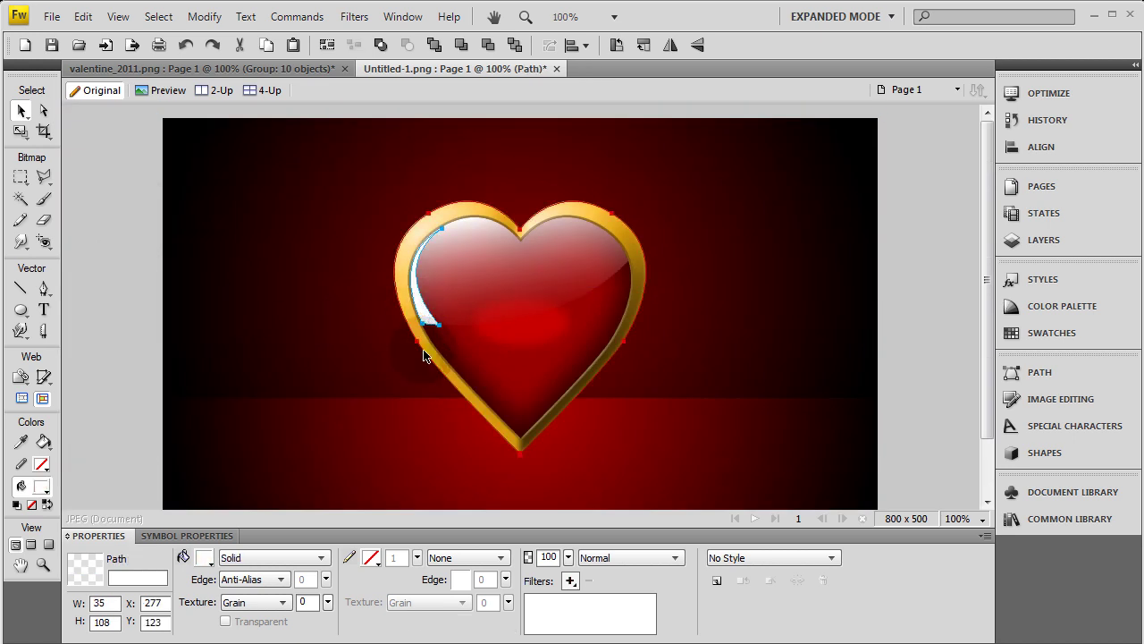
left_click(569, 561)
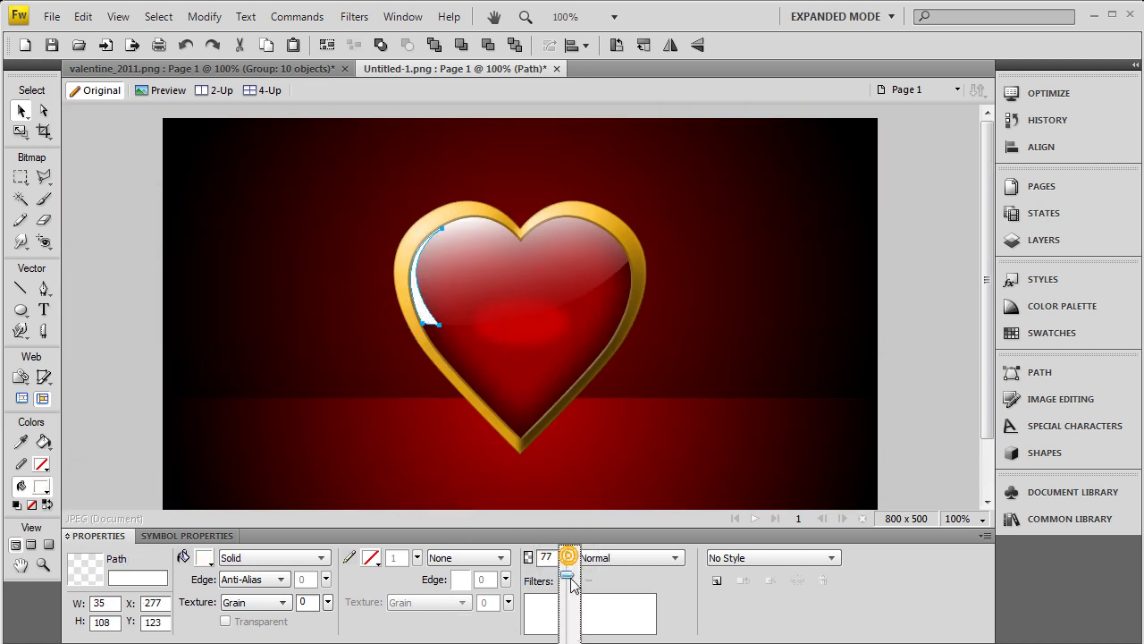
left_click_drag(570, 583, 572, 599)
left_click(568, 557)
left_click(937, 380)
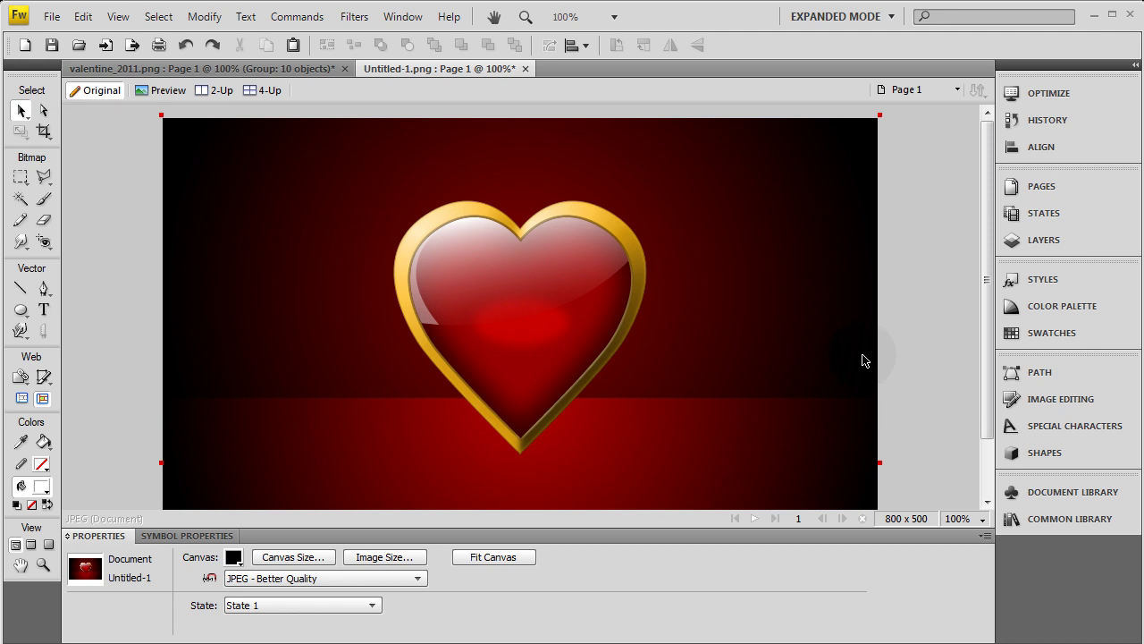
Draw a curved closed shape from the heart's notch along the upper-right lobe's rim.
left_click(527, 237)
scroll(553, 226, "up", 3)
key("p")
left_click(524, 250)
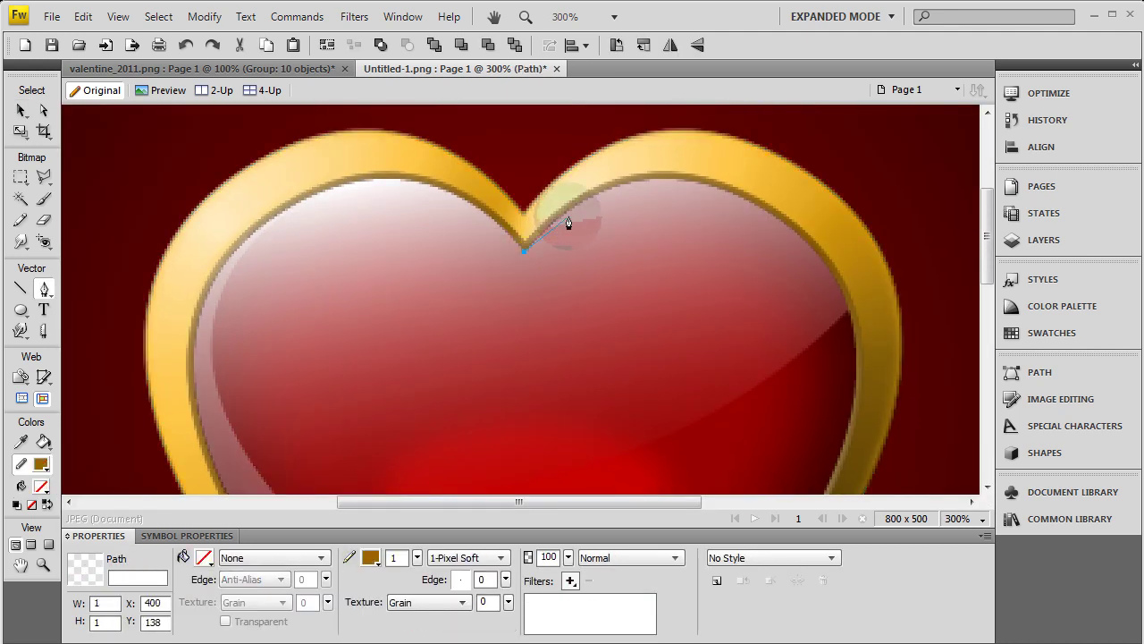
left_click_drag(721, 197, 846, 236)
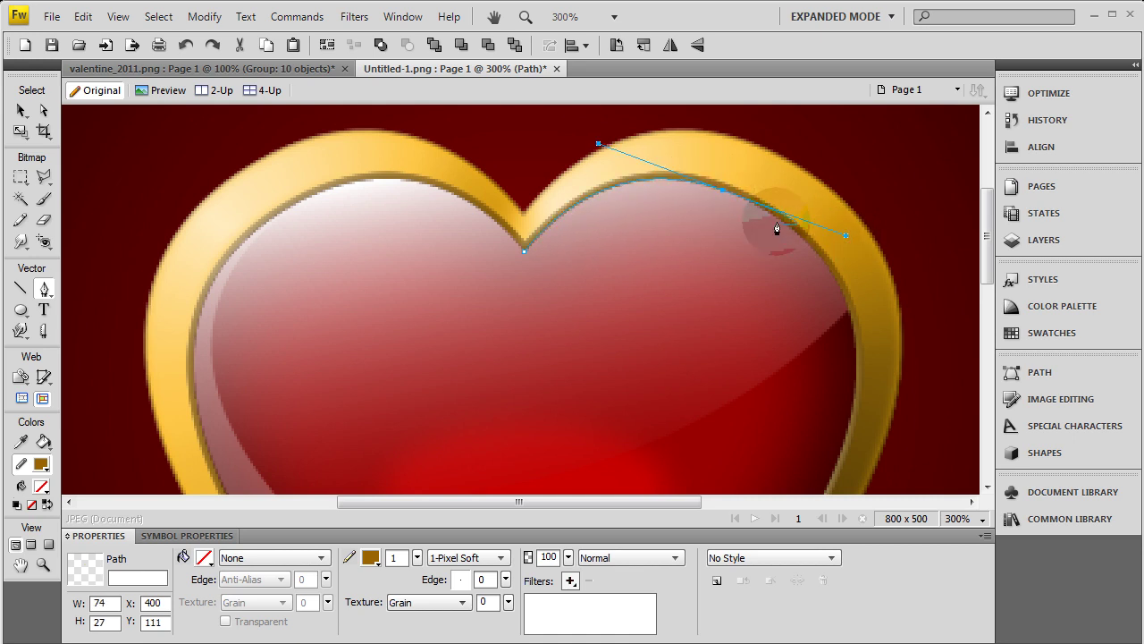
left_click(725, 196)
left_click(526, 252)
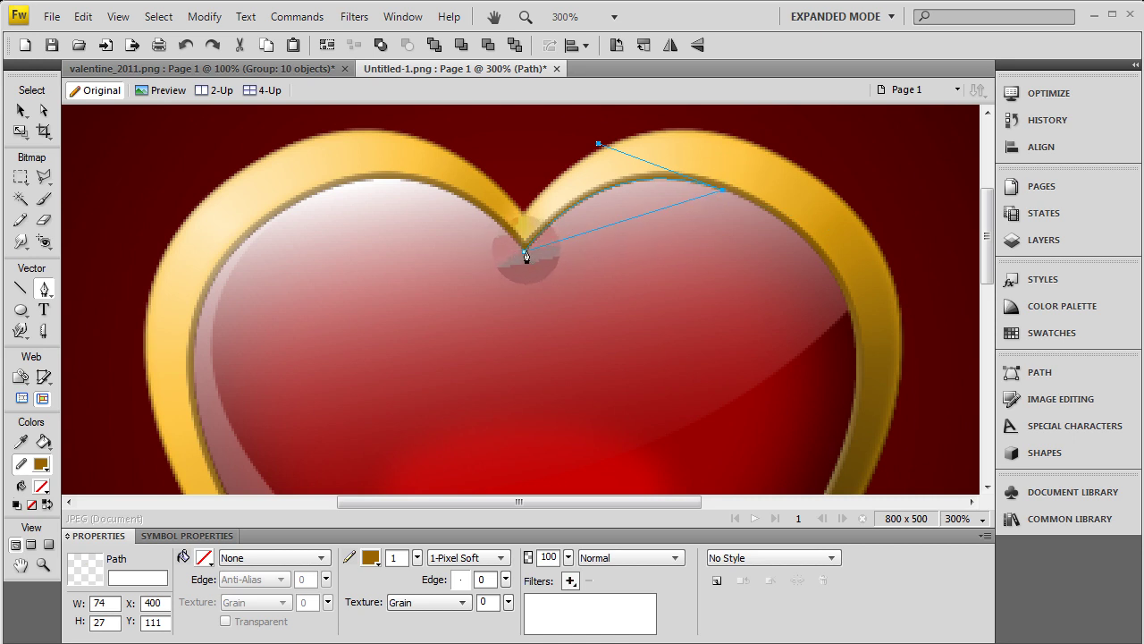
left_click_drag(526, 255, 401, 355)
Give the new highlight no stroke, a white fill and lowered opacity, then zoom out.
left_click(369, 558)
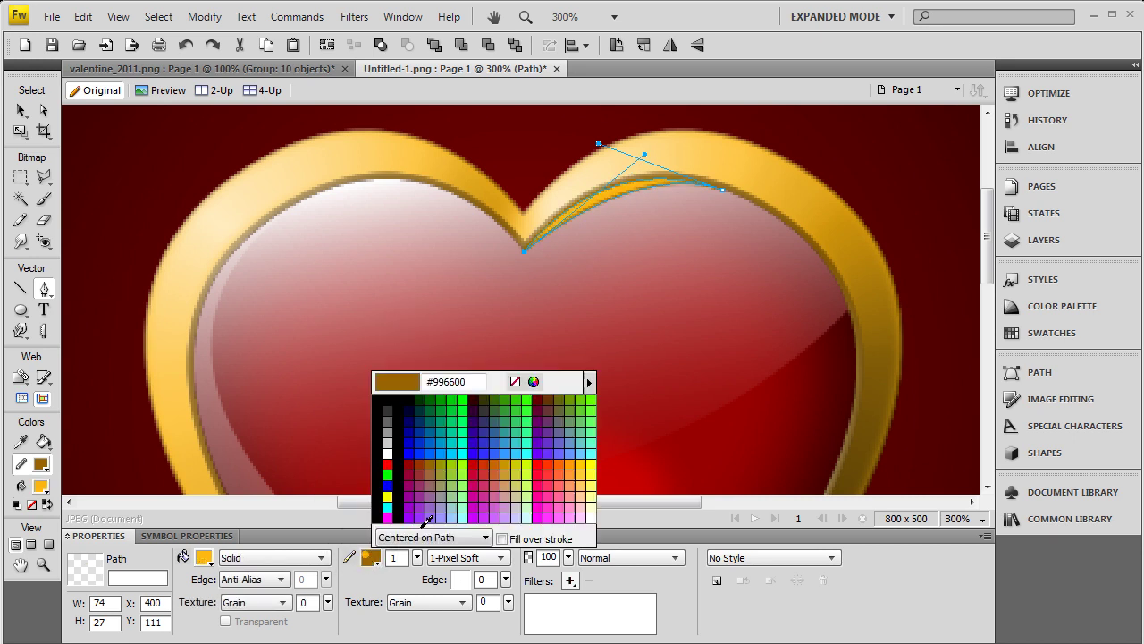
left_click(522, 379)
left_click(208, 559)
left_click(225, 471)
left_click_drag(569, 559, 568, 610)
key("ctrl+d")
key("ctrl+1")
key("v")
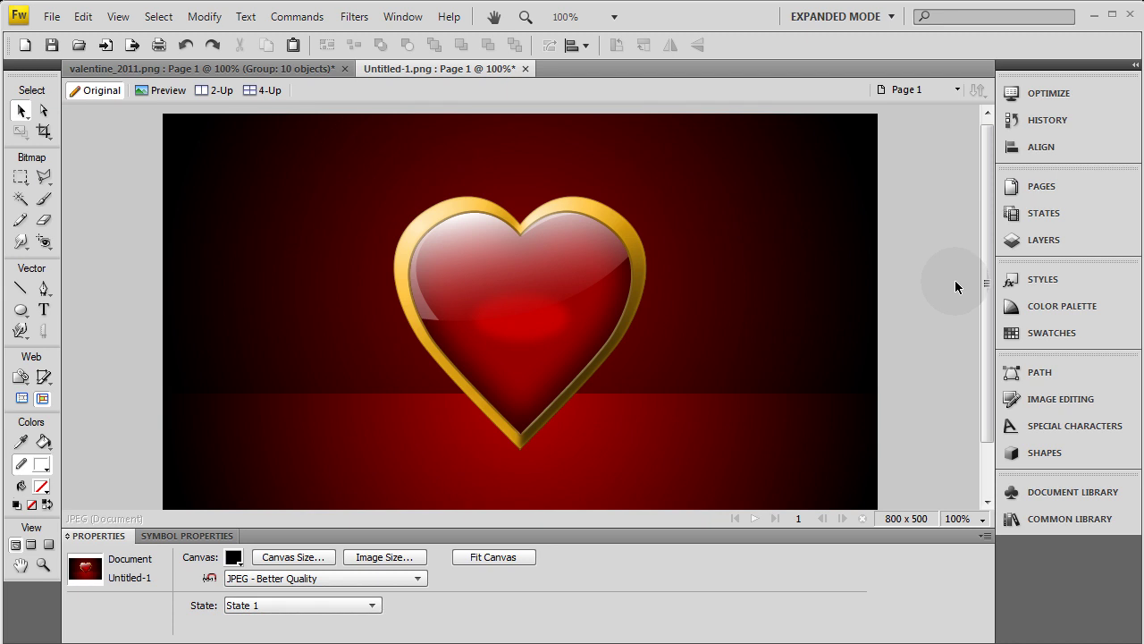
Draw a white star with no outline over the heart's upper-left lobe.
left_click_drag(21, 315, 103, 635)
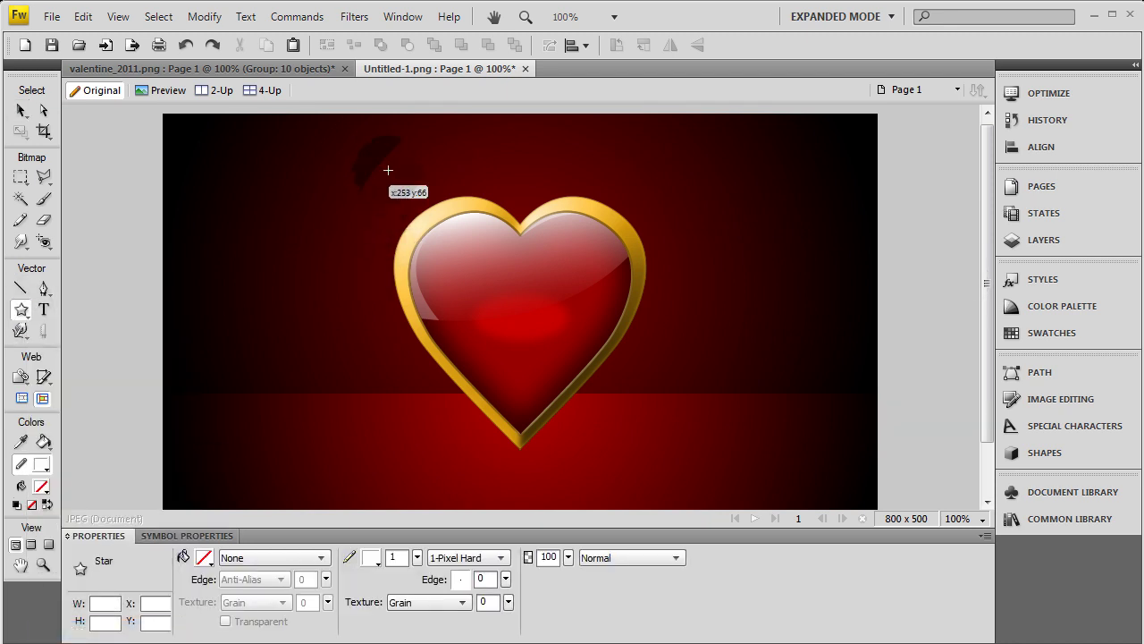
left_click_drag(377, 154, 488, 286)
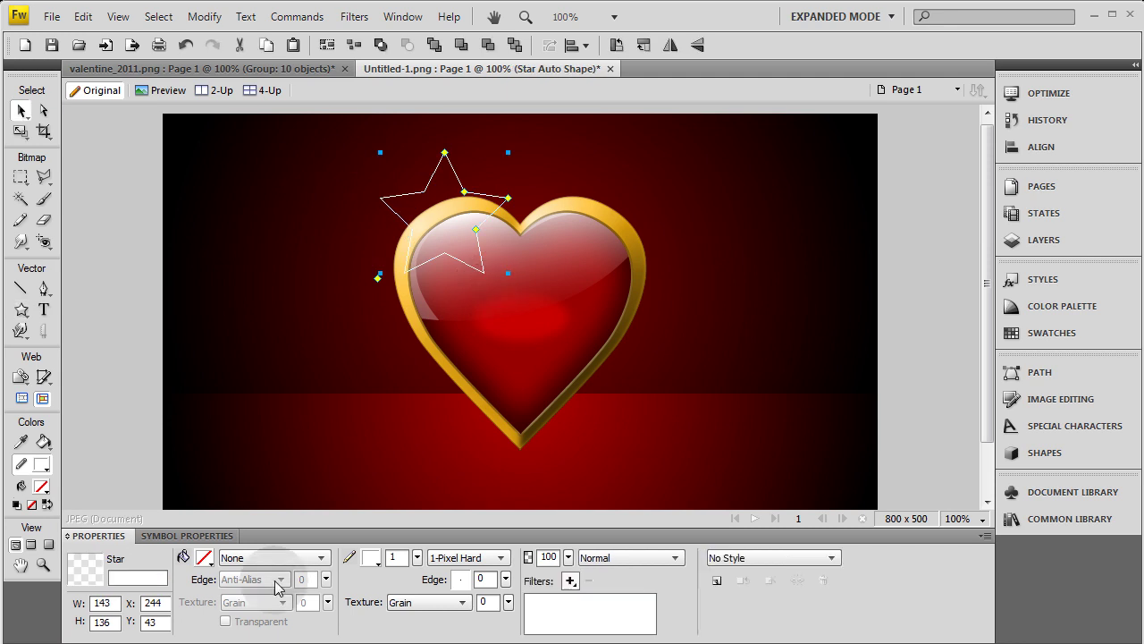
left_click(205, 557)
left_click(219, 475)
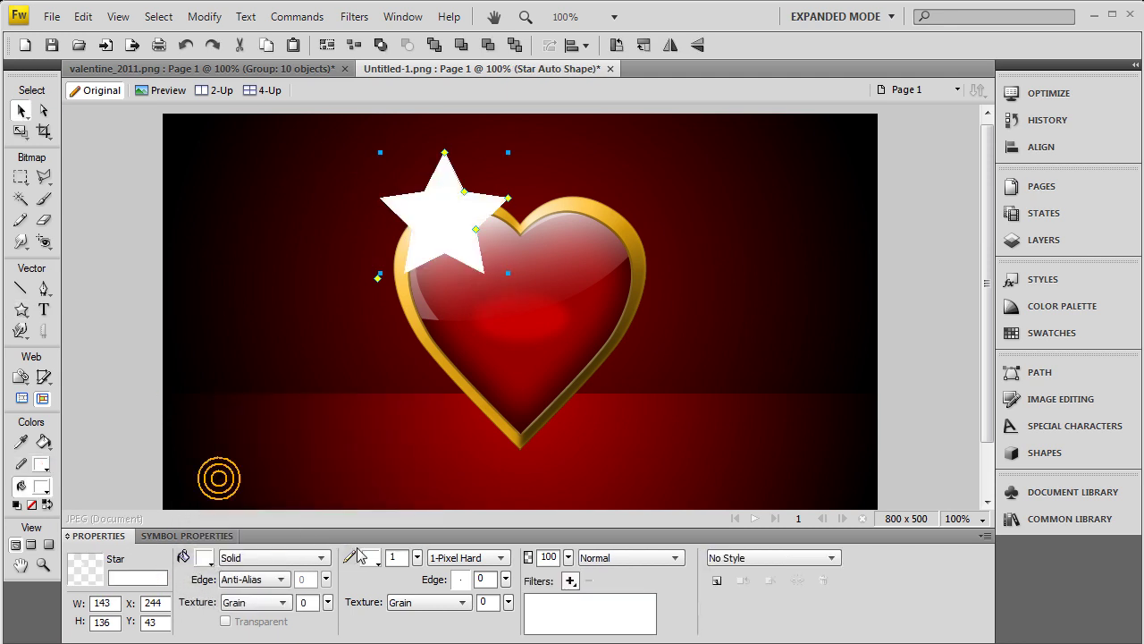
left_click(371, 557)
left_click(516, 382)
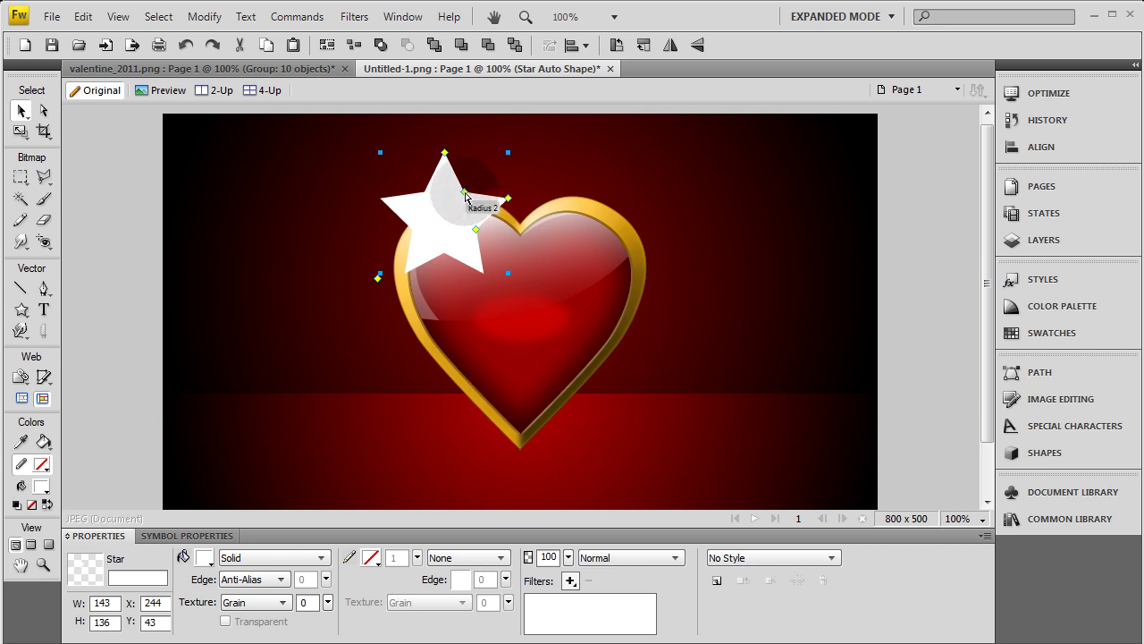
At 300% zoom, make the star's rays thin and spiky with six points.
key("ctrl+3")
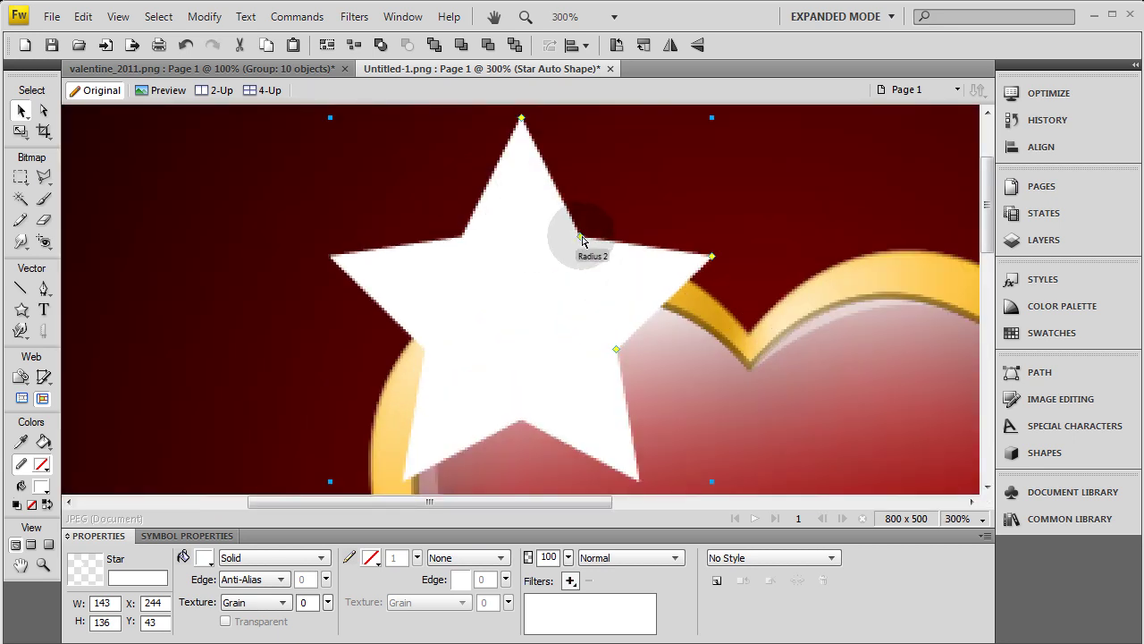
left_click_drag(581, 240, 522, 317)
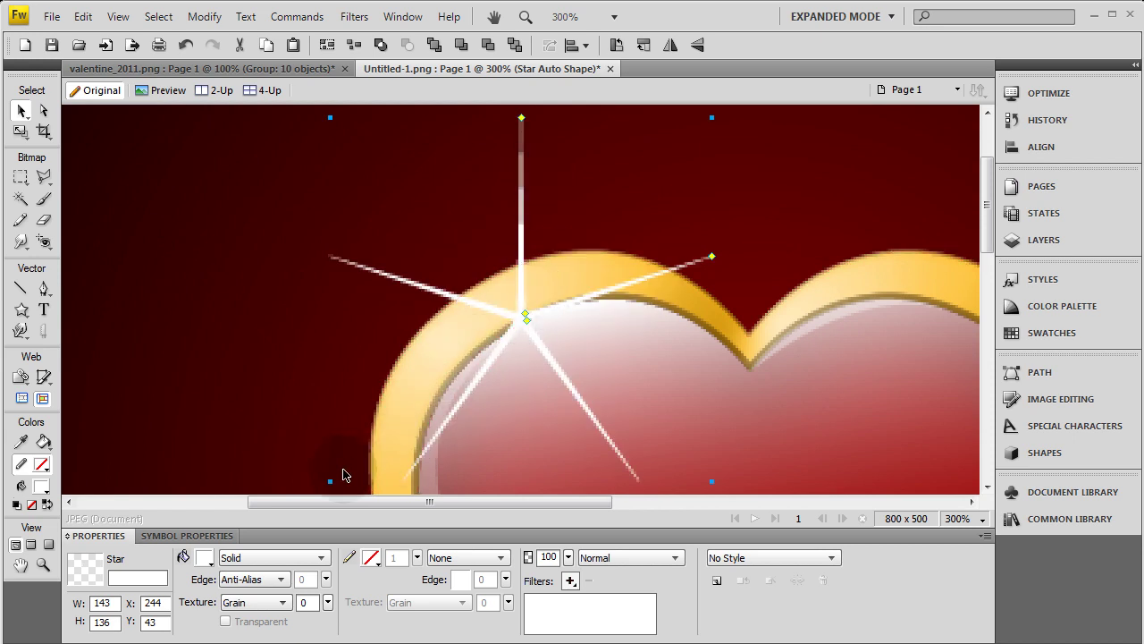
scroll(358, 417, "down", 3)
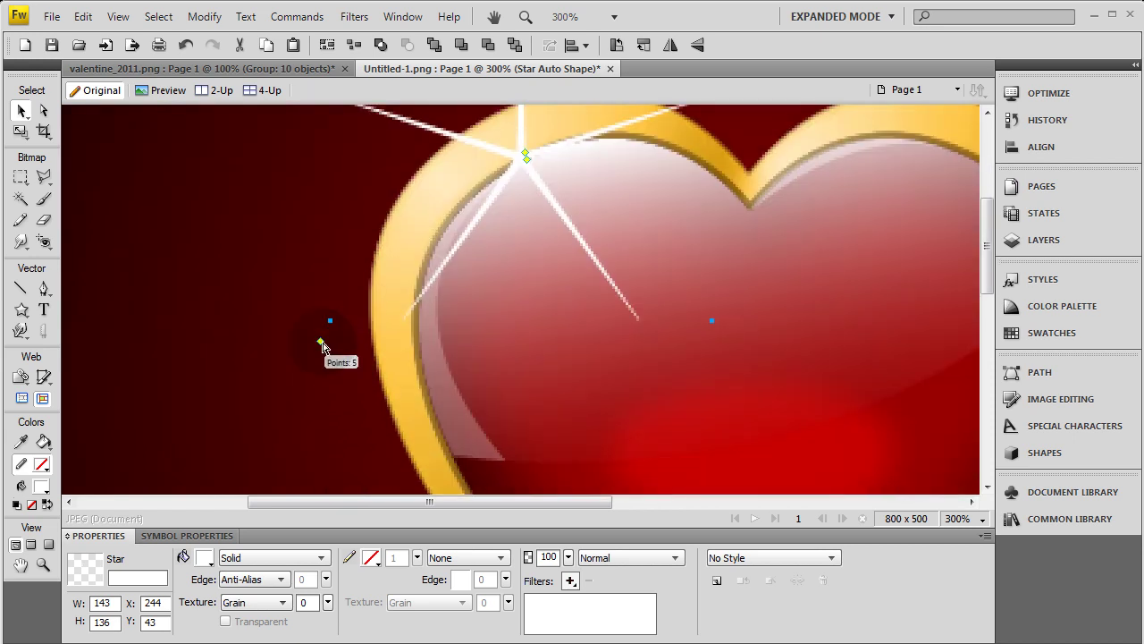
mouse_move(323, 347)
left_mouse_down()
mouse_move(325, 328)
mouse_move(332, 334)
left_mouse_up()
scroll(309, 394, "up", 2)
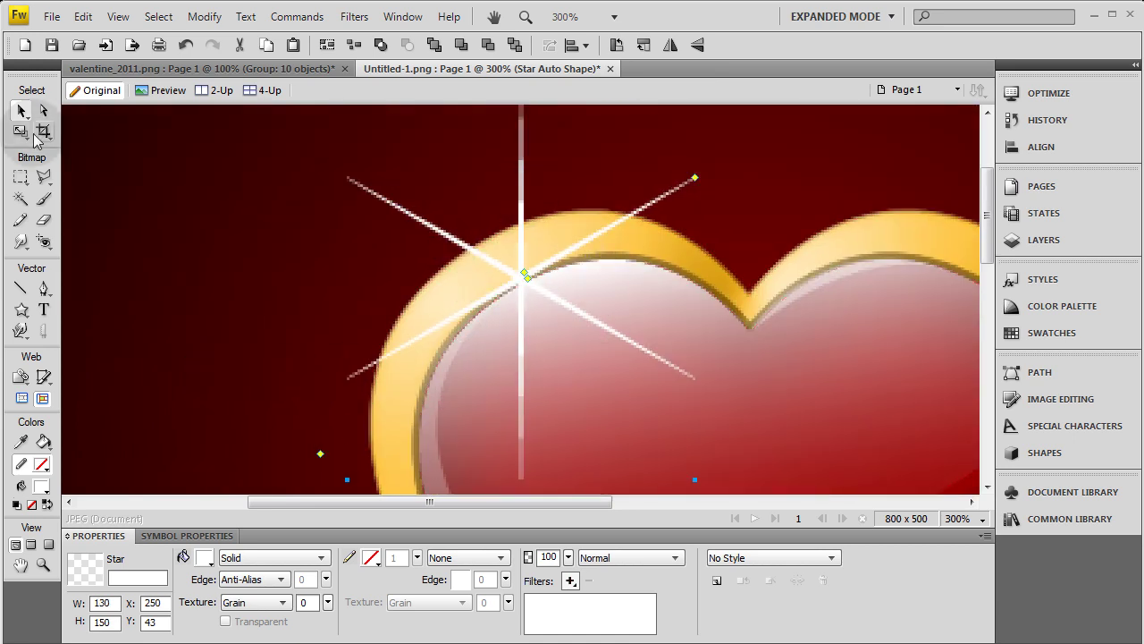
Rotate the star about 10° clockwise with the Scale tool.
key("q")
left_click_drag(777, 405, 758, 457)
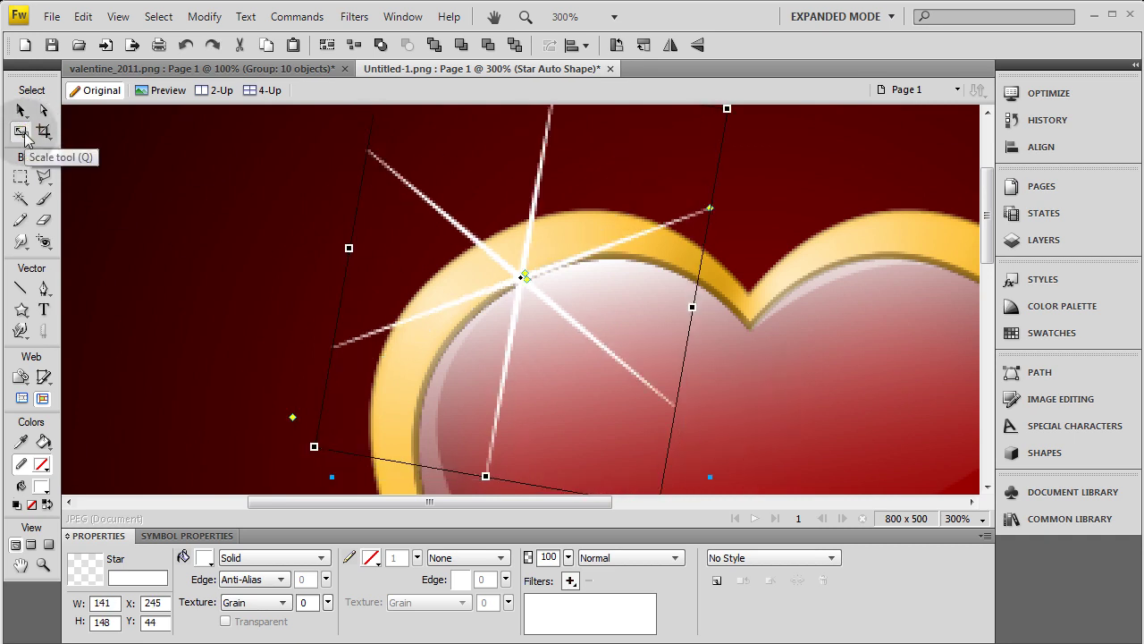
scroll(741, 384, "up", 1)
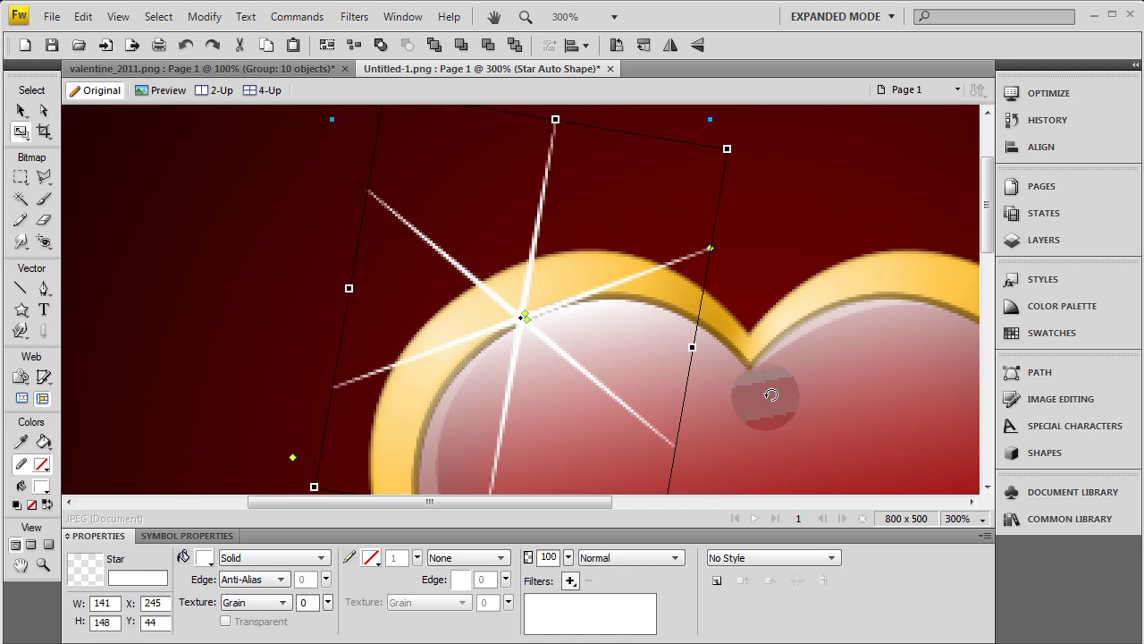
left_click_drag(771, 394, 767, 379)
left_click(19, 109)
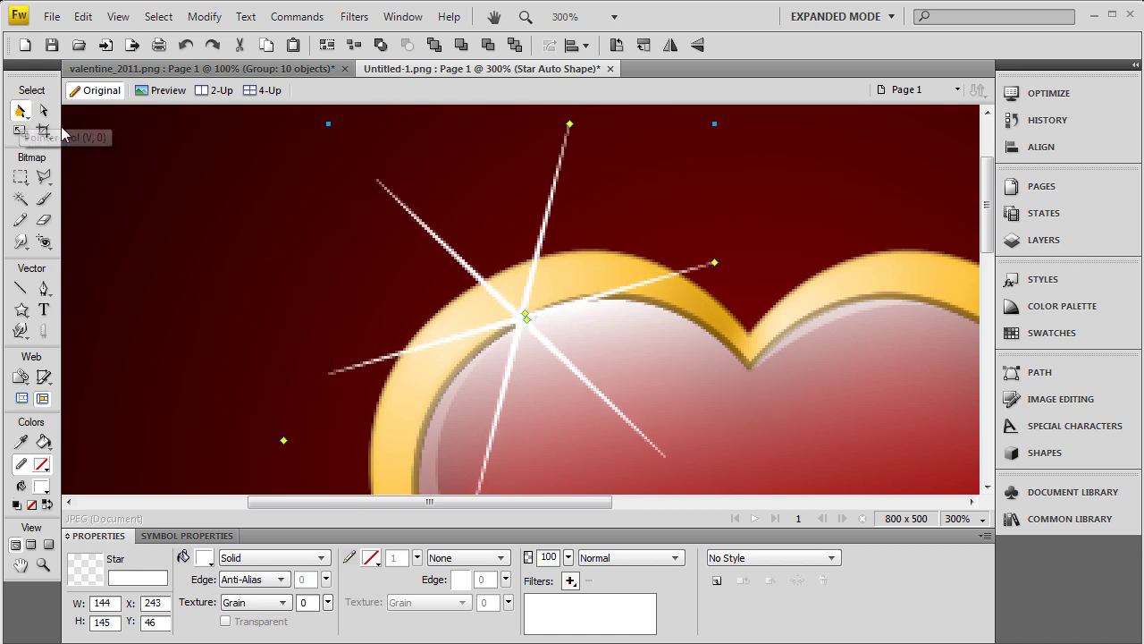
At 100% zoom, nudge the star sparkle up and left along the rim.
left_click(251, 254)
key("ctrl+1")
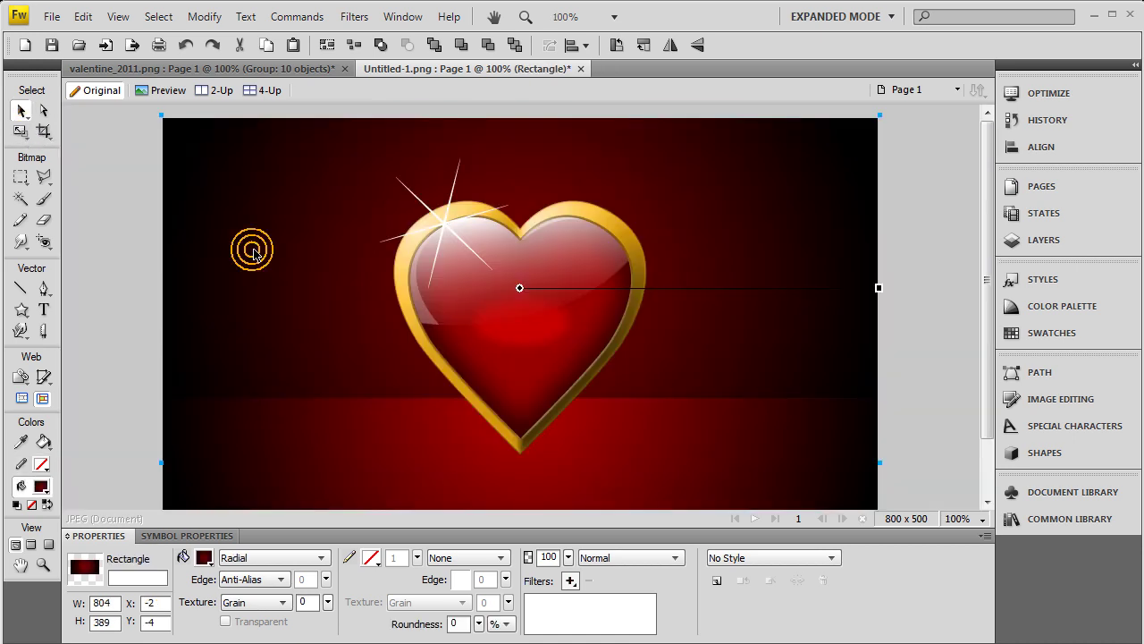
left_click(442, 223)
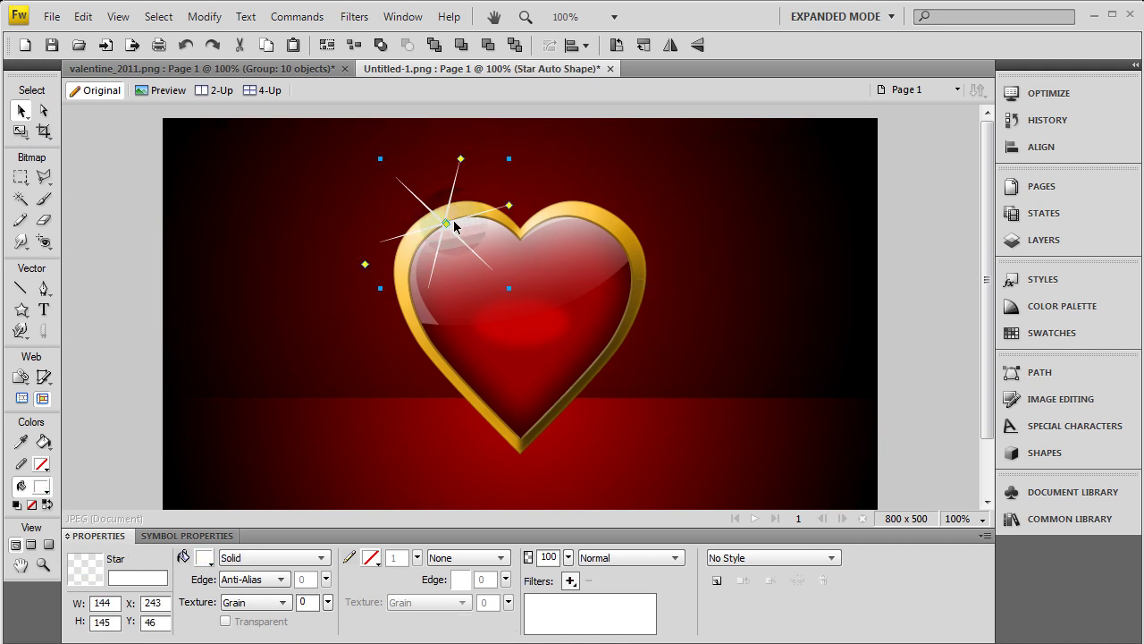
left_click_drag(464, 223, 444, 216)
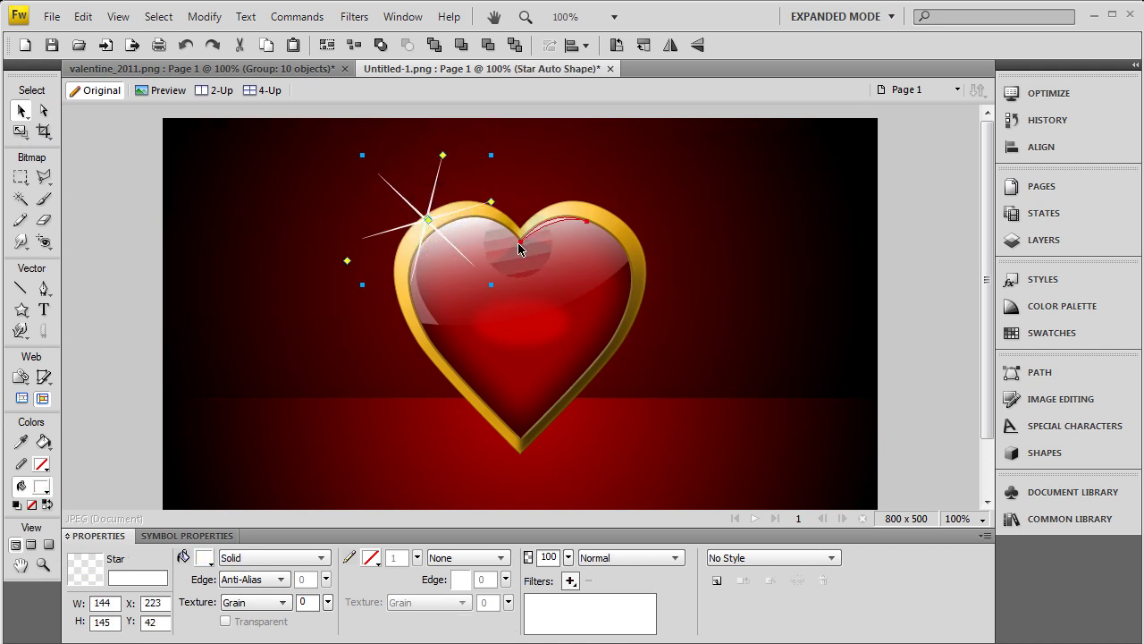
Give the sparkle a radial gradient fill whose end stop fades to about 46 opacity.
left_click(257, 557)
mouse_move(291, 490)
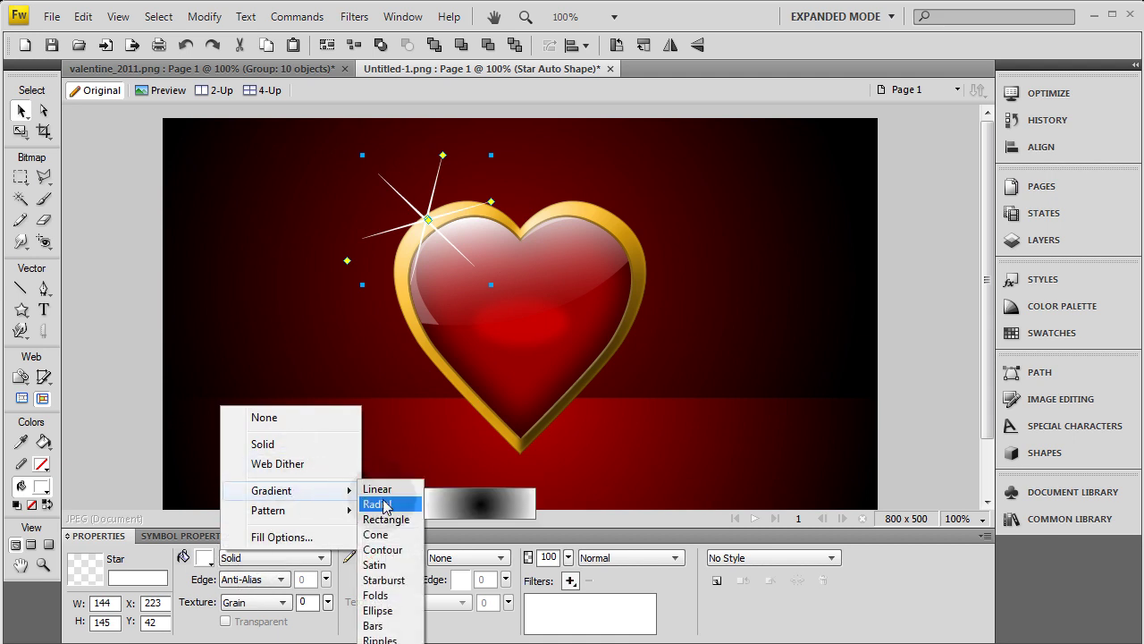
left_click(382, 505)
left_click(205, 557)
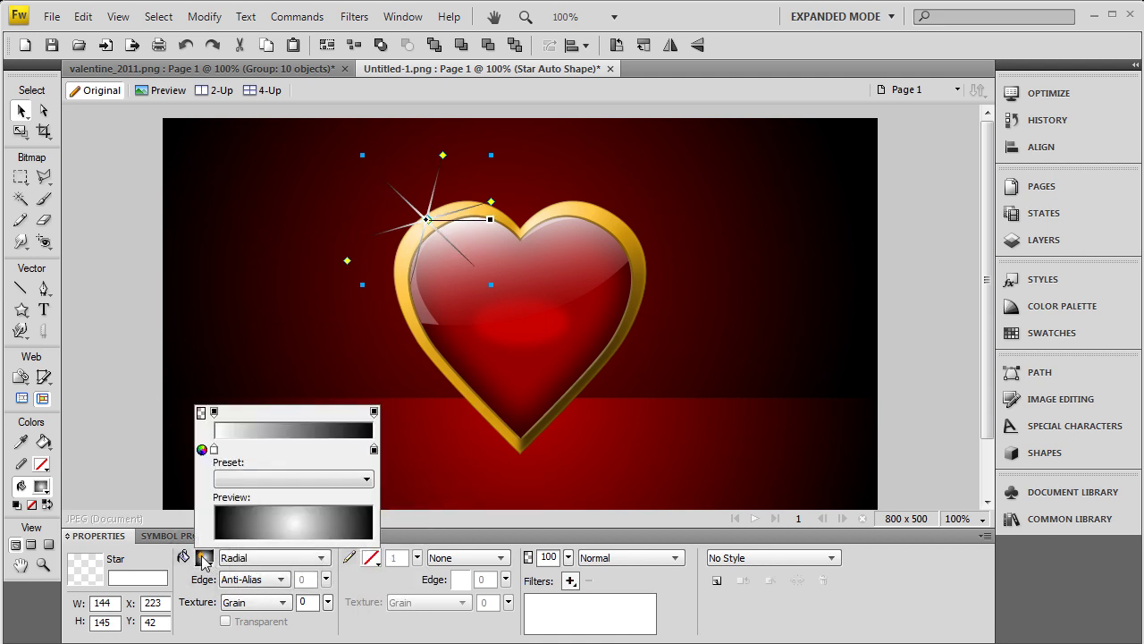
left_click(374, 449)
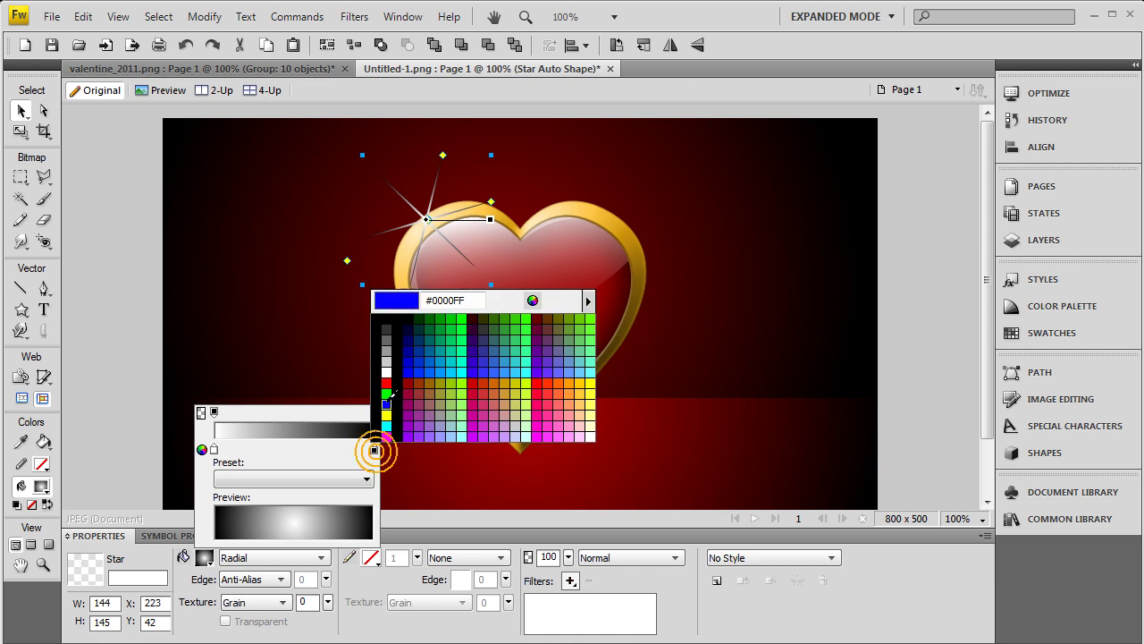
left_click(398, 369)
left_click(374, 412)
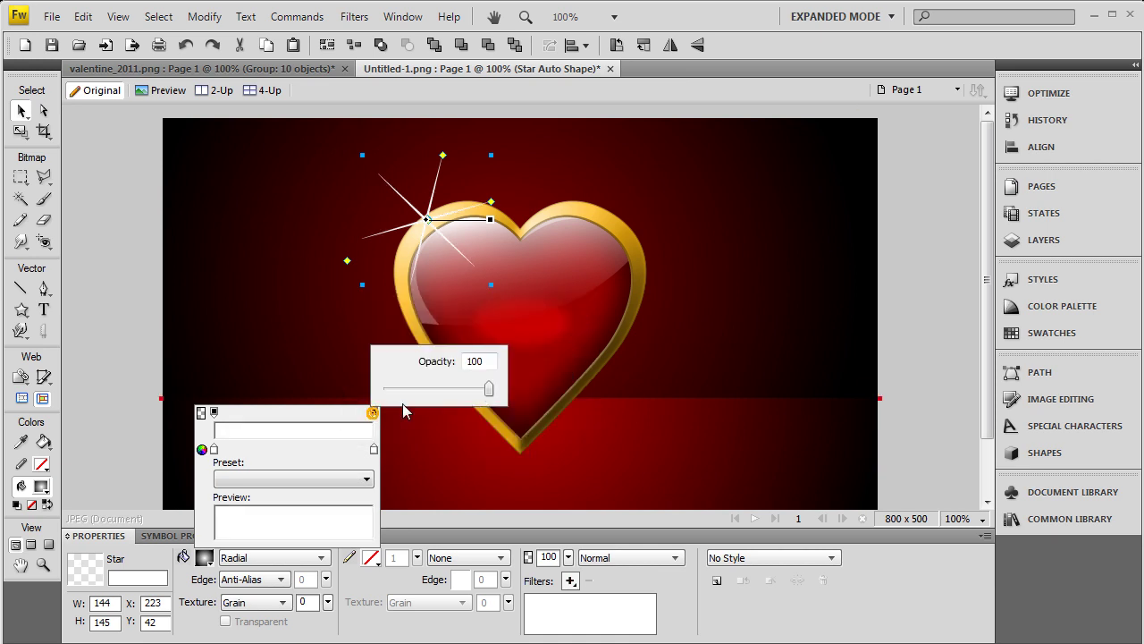
left_click_drag(495, 390, 435, 388)
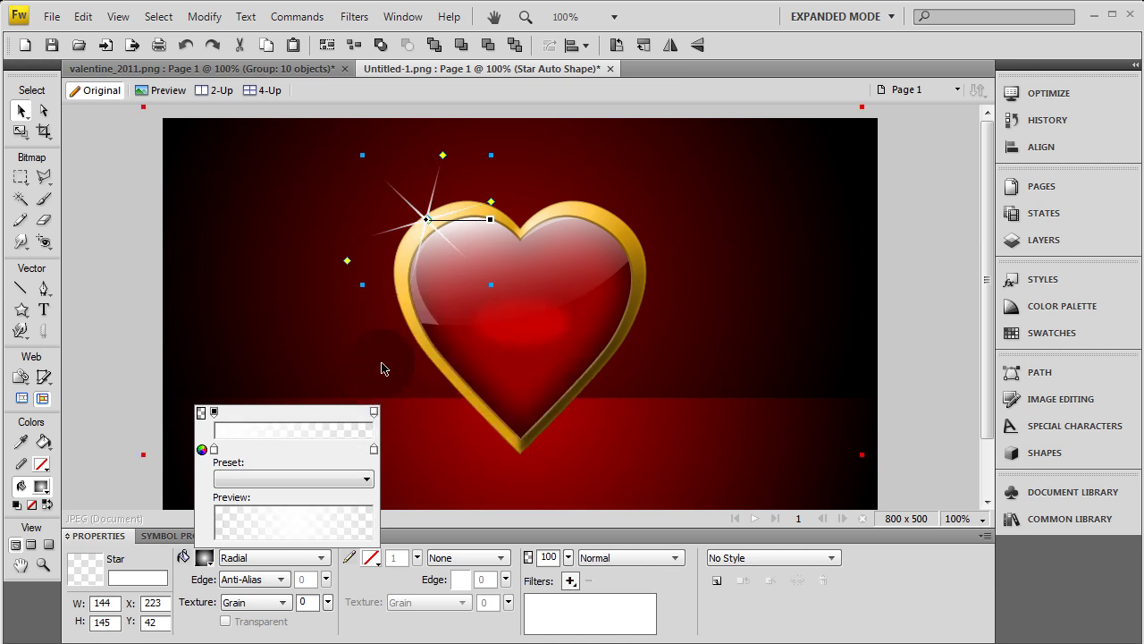
left_click(313, 258)
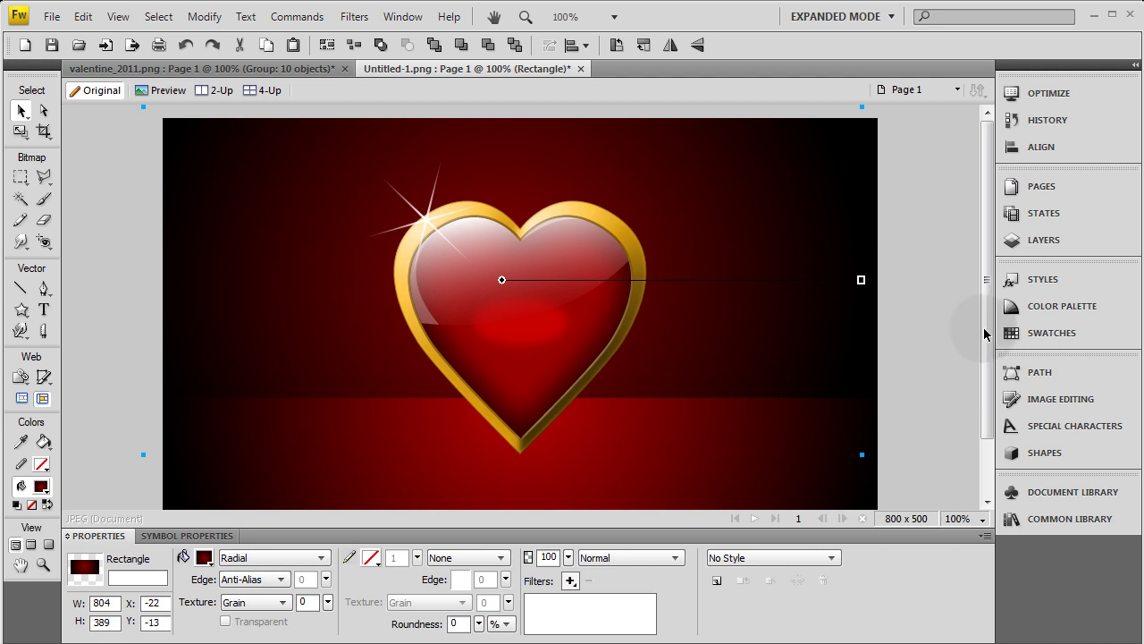
left_click(924, 339)
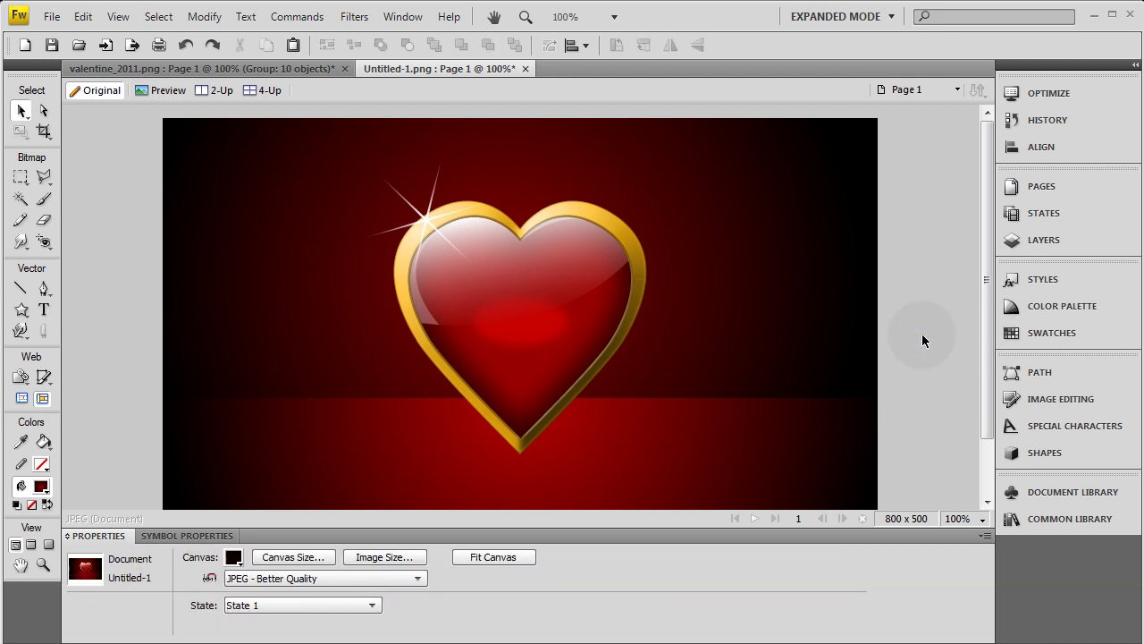
Duplicate the sparkle, shrink the copy to about two-thirds, and place it on the right lobe.
left_click(550, 214)
key("q")
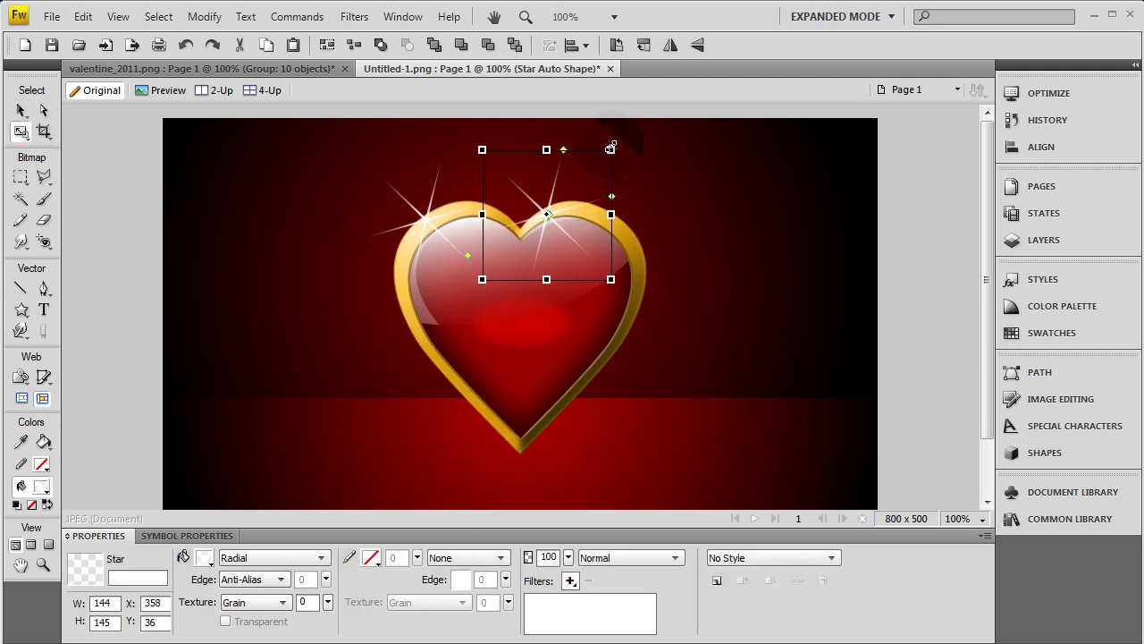
left_click_drag(611, 148, 683, 184)
key("v")
left_click_drag(540, 222, 553, 205)
left_click(772, 219)
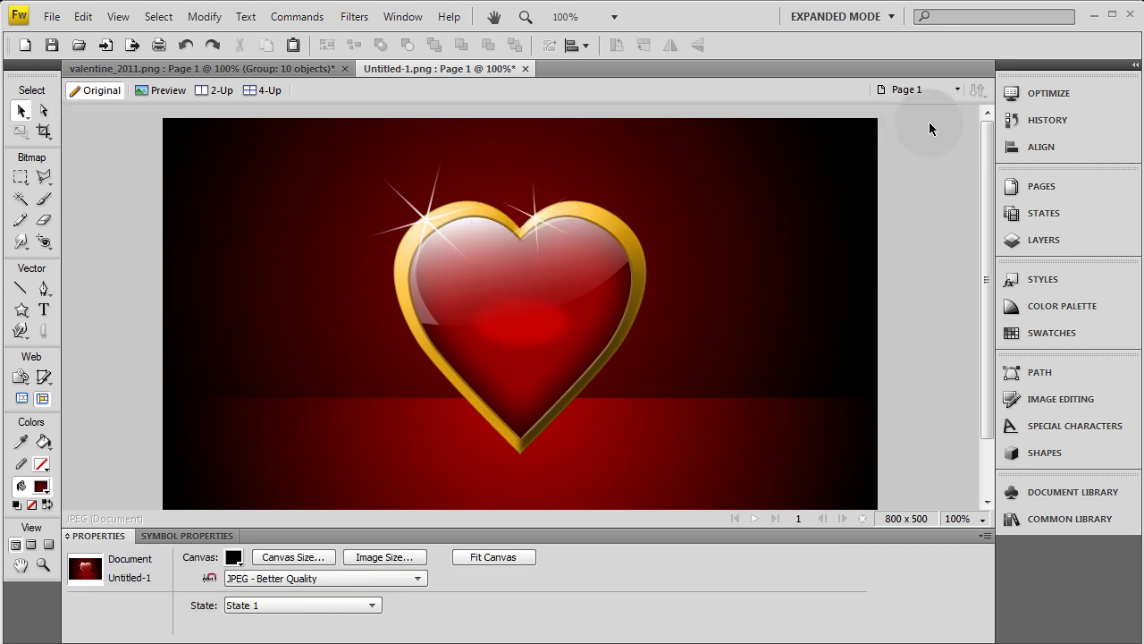
Select all artwork except the background and both sparkles, group it with Ctrl+G, and shift the group left.
left_click_drag(935, 117, 126, 377)
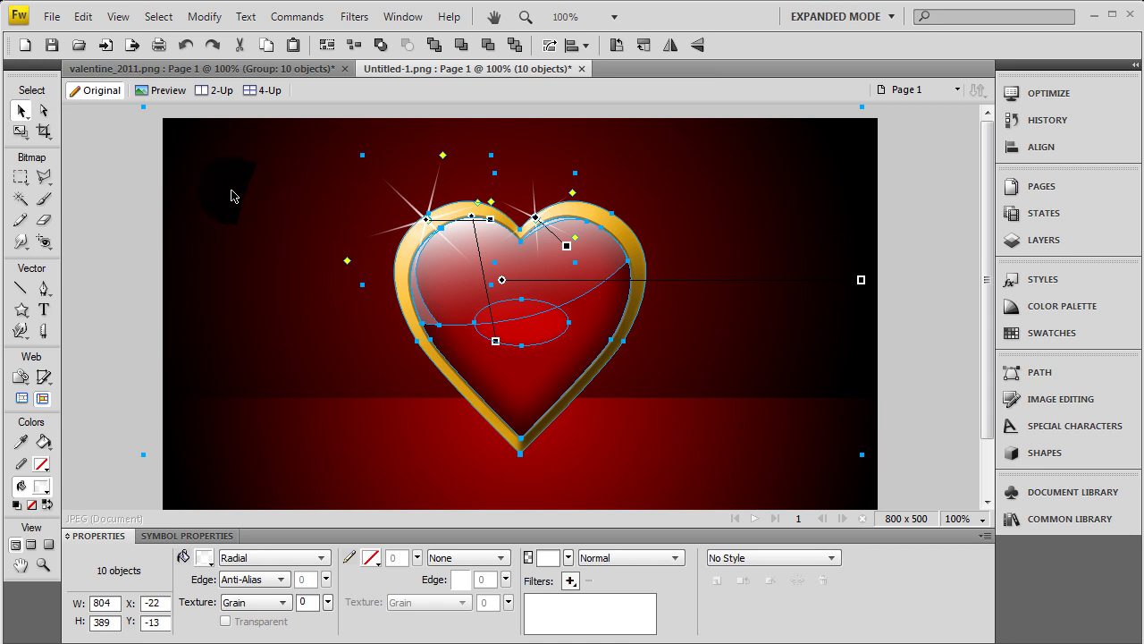
left_click(230, 192, "shift")
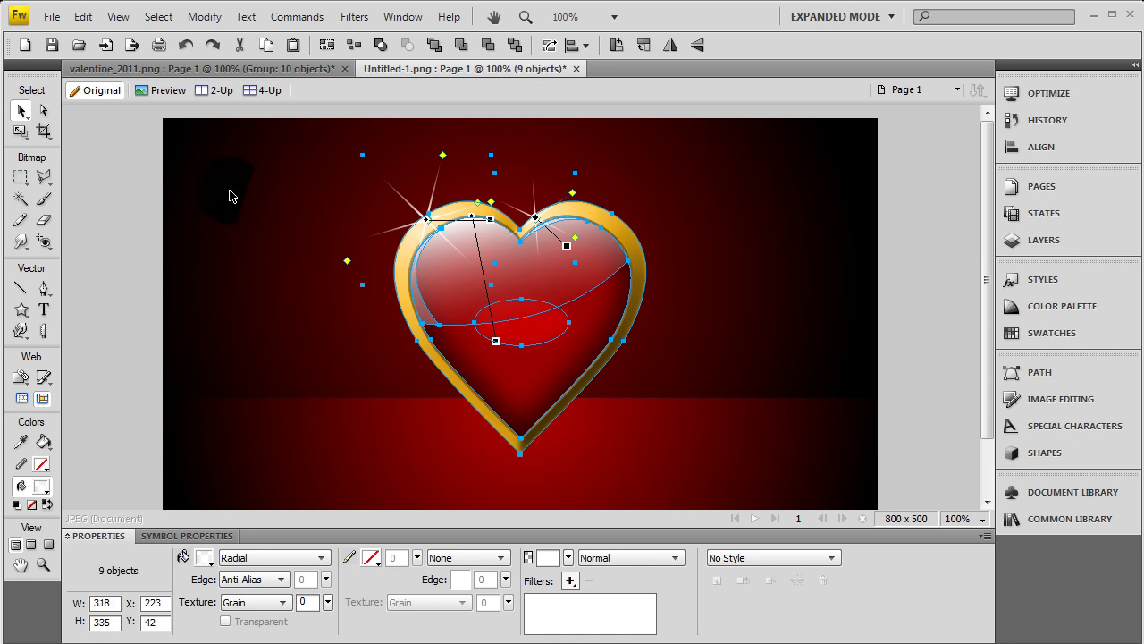
left_click(956, 234)
left_click(438, 190, "shift")
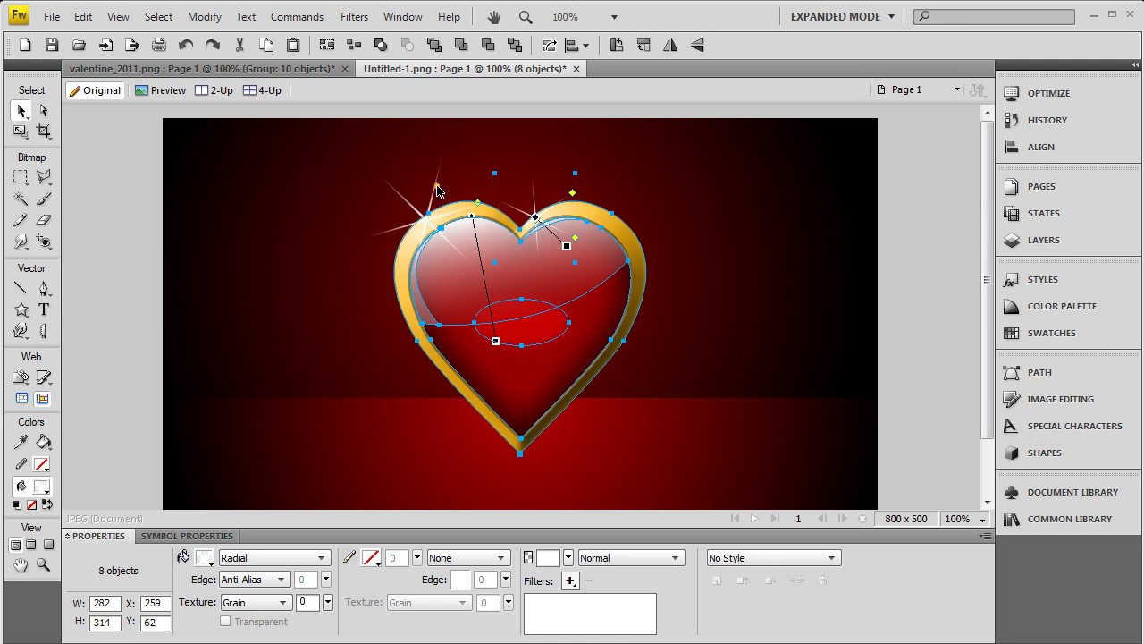
left_click(534, 198, "shift")
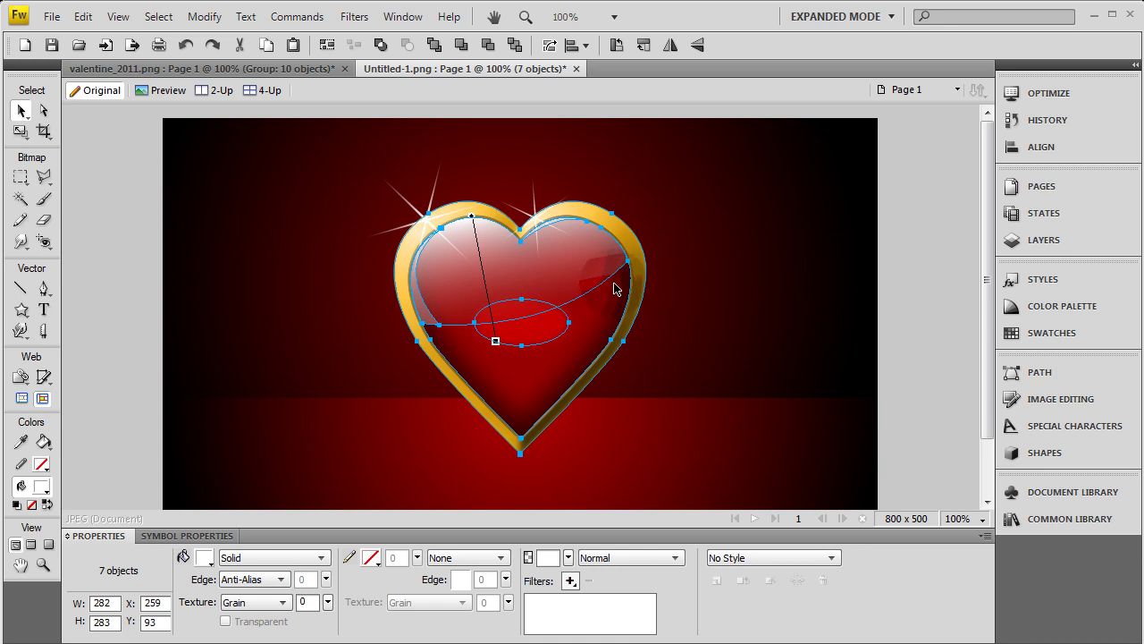
key("ctrl+g")
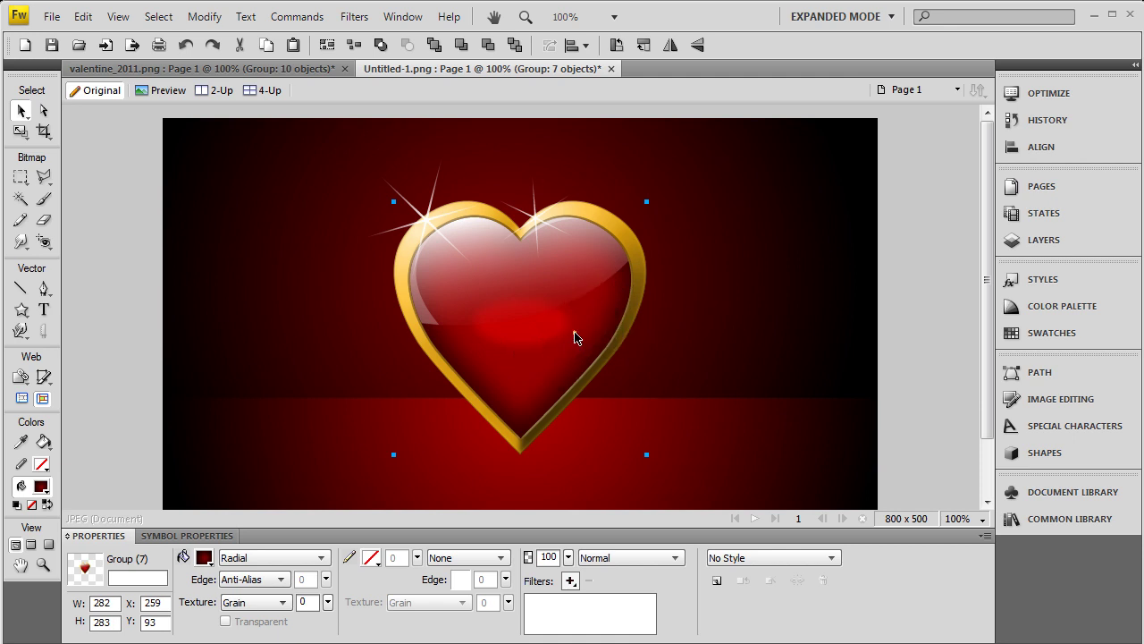
left_click_drag(578, 337, 467, 388)
Flip the heart group copy upside down and move it to the canvas bottom.
key("ctrl+z")
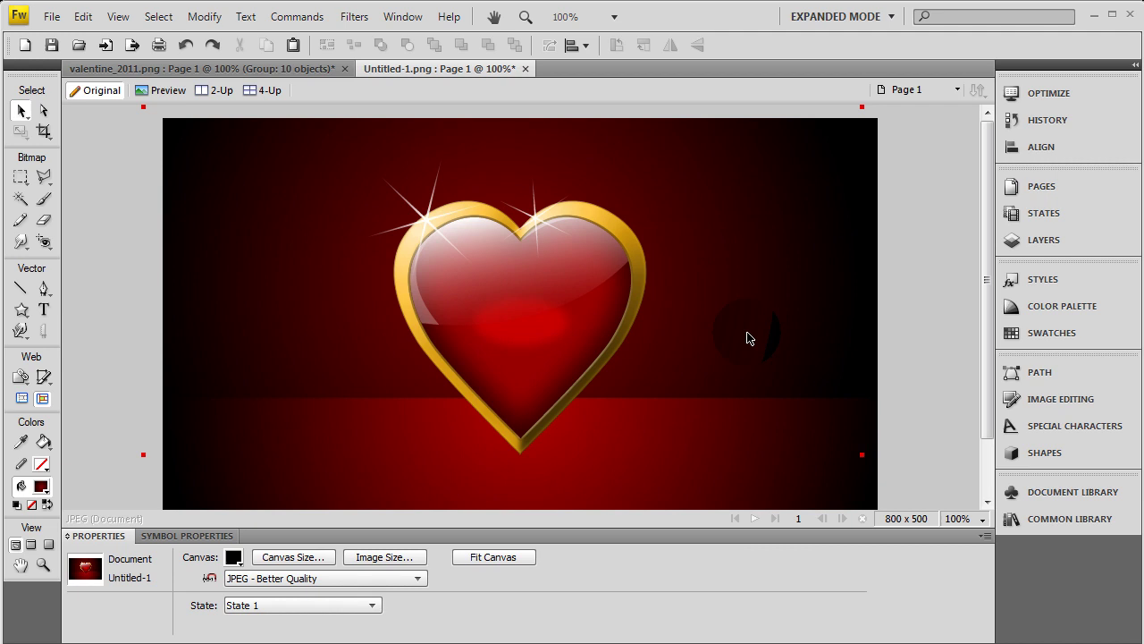
left_click(582, 336)
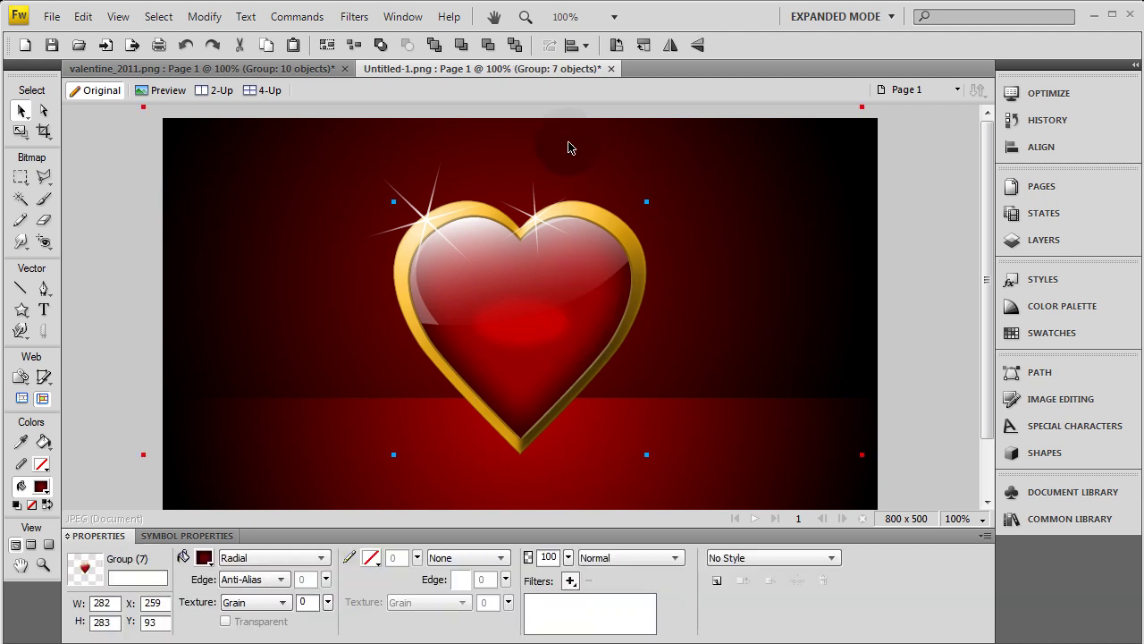
left_click(697, 47)
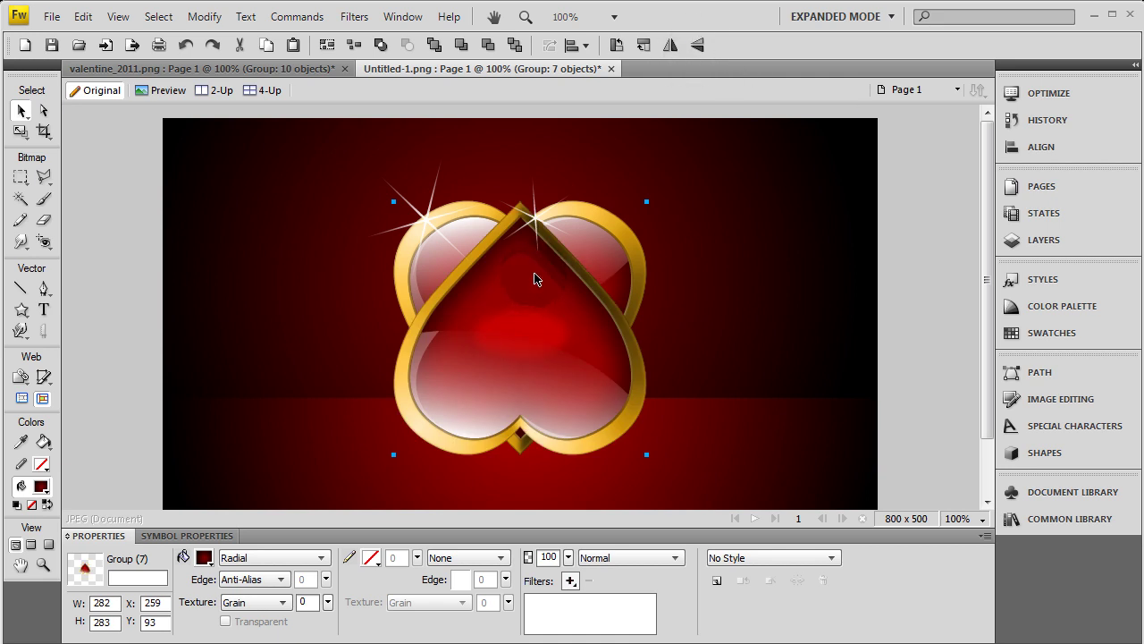
scroll(535, 279, "down", 3)
left_click_drag(536, 202, 539, 456)
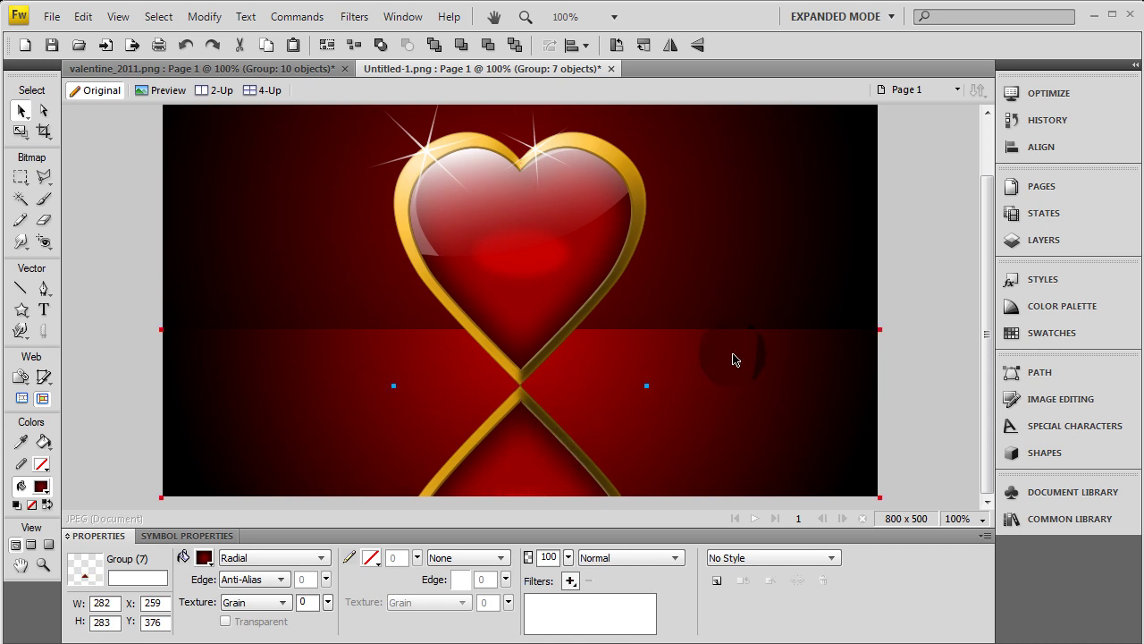
key("ctrl+minus")
key("ctrl+minus")
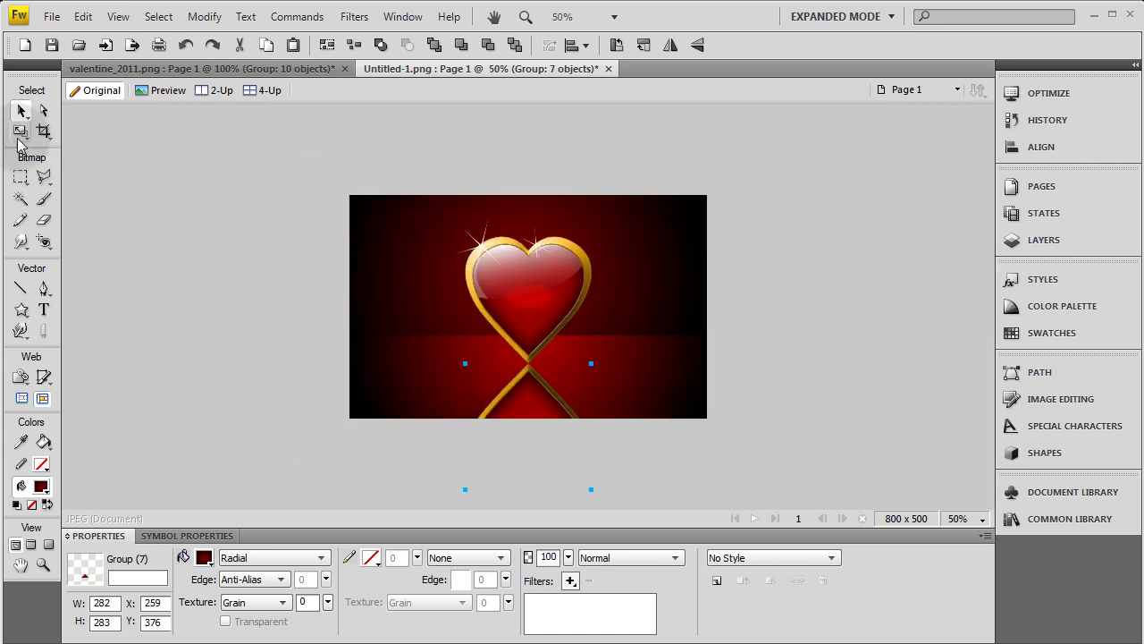
Squash the flipped copy into a flat 292 × 99 reflection and nudge it one pixel left.
left_click_drag(20, 136, 55, 187)
left_click(537, 499)
left_click_drag(527, 489, 572, 407)
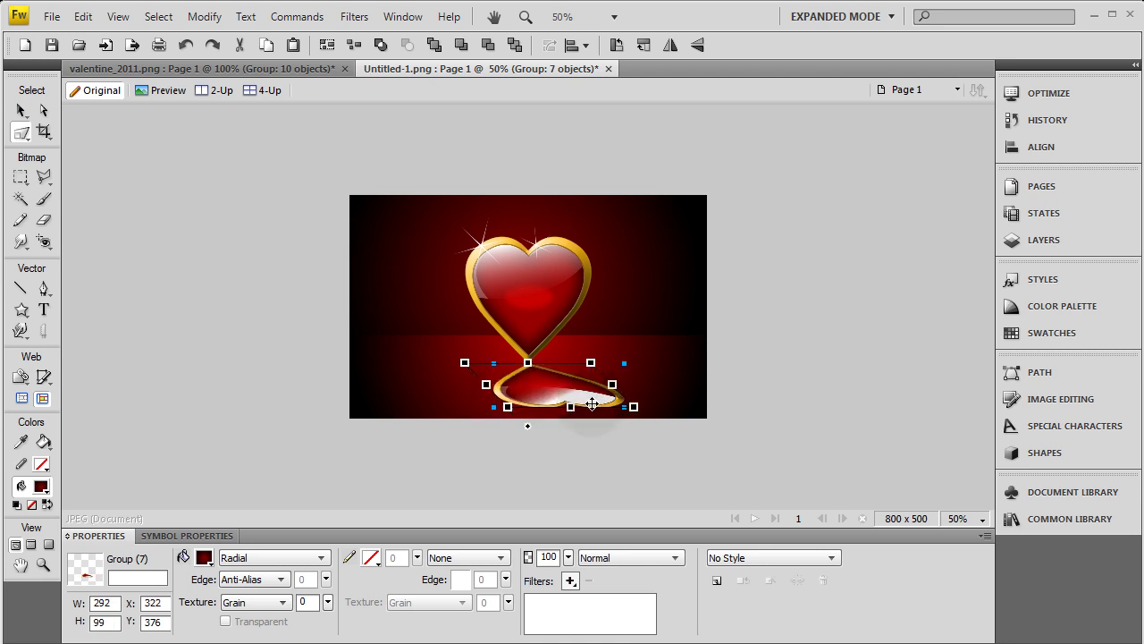
key("ctrl+1")
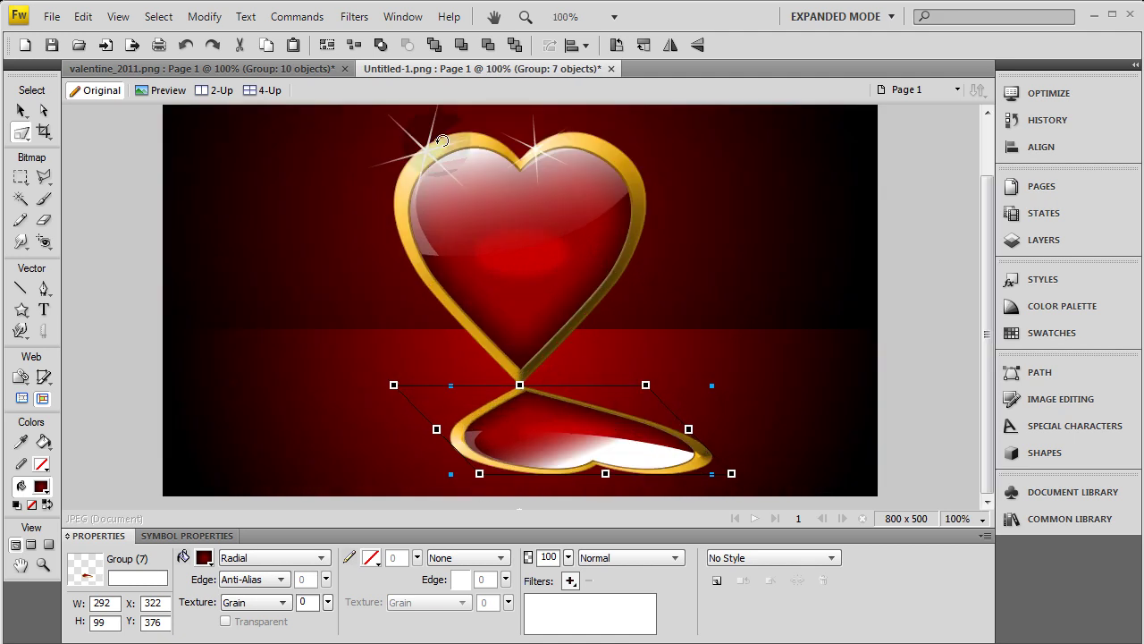
left_click(21, 110)
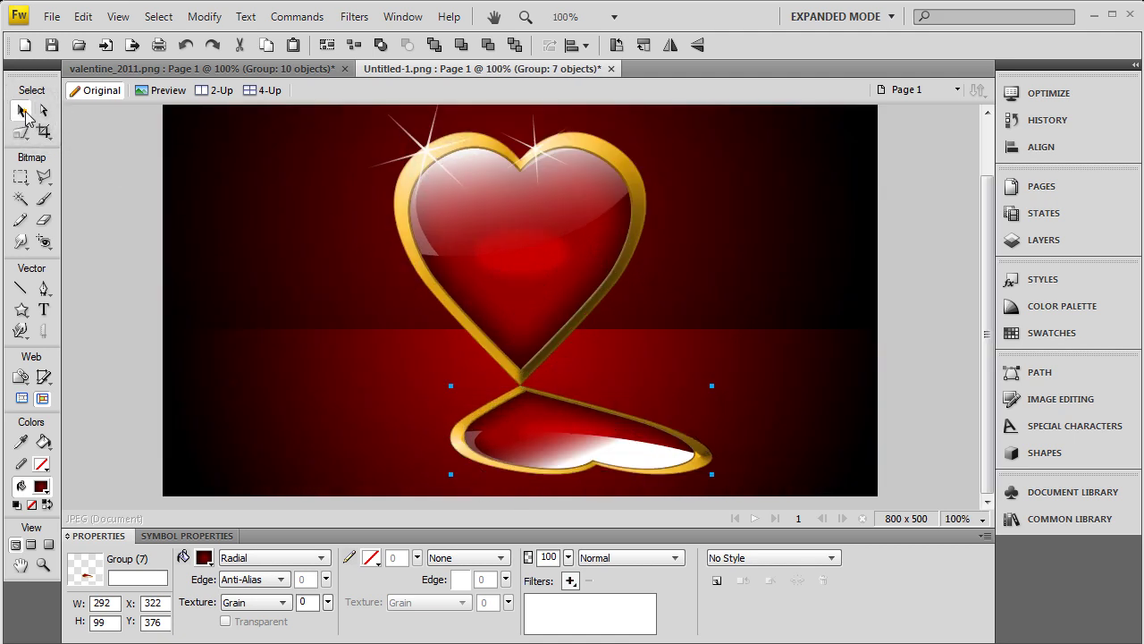
left_click(124, 172)
left_click(487, 441)
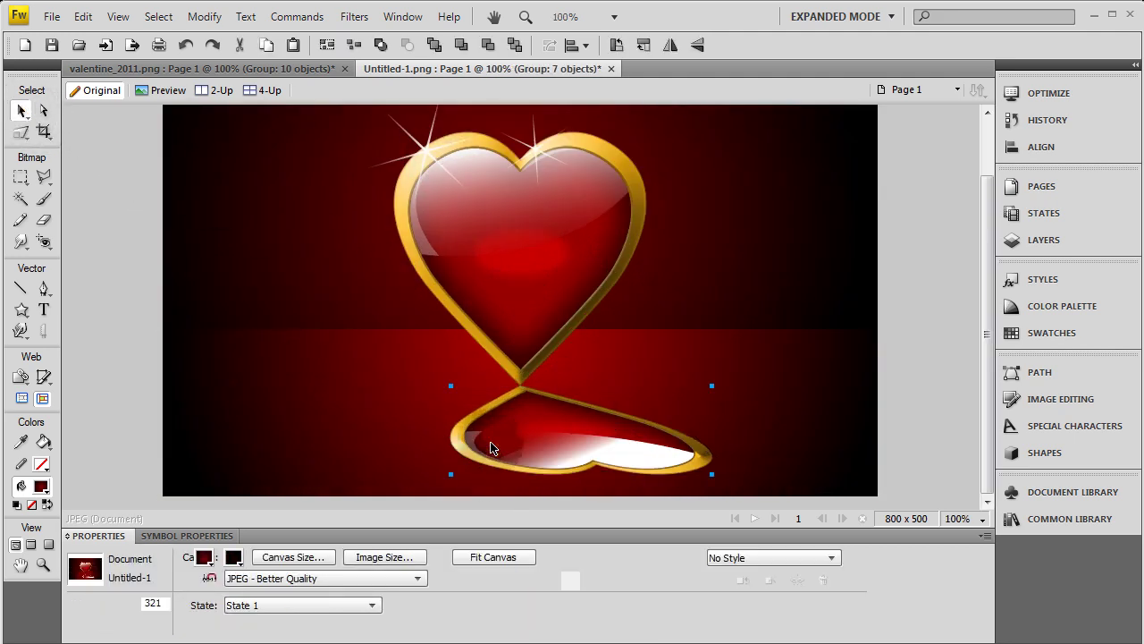
key("Left")
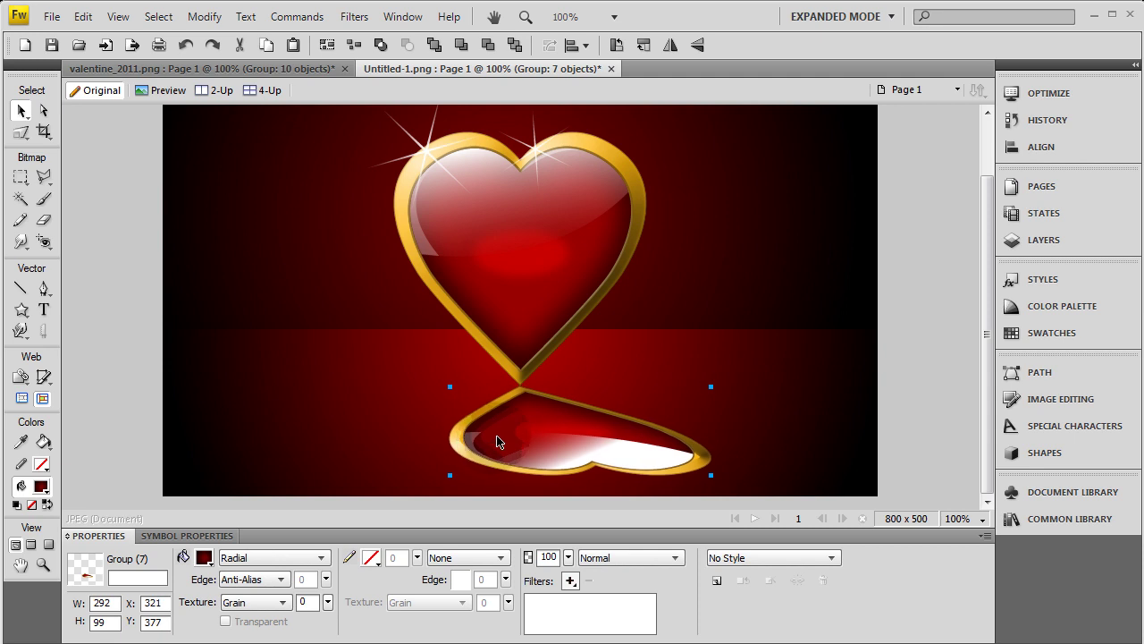
Apply Commands > Creative > Auto Vector Mask to the reflection using the bottom-up Linear preset.
left_click(277, 18)
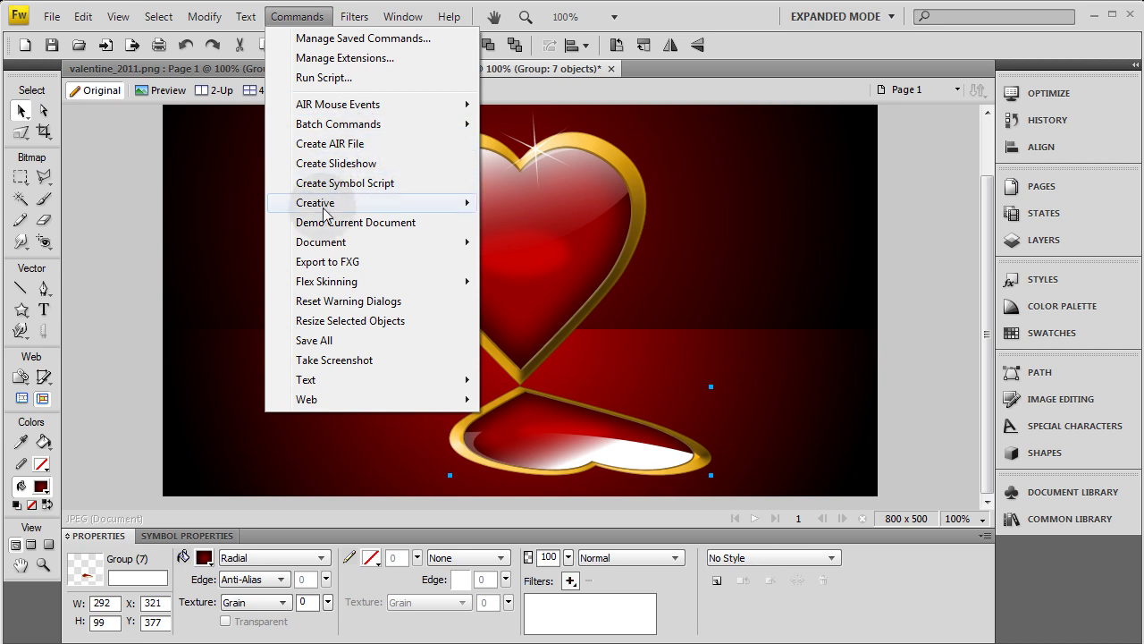
mouse_move(357, 202)
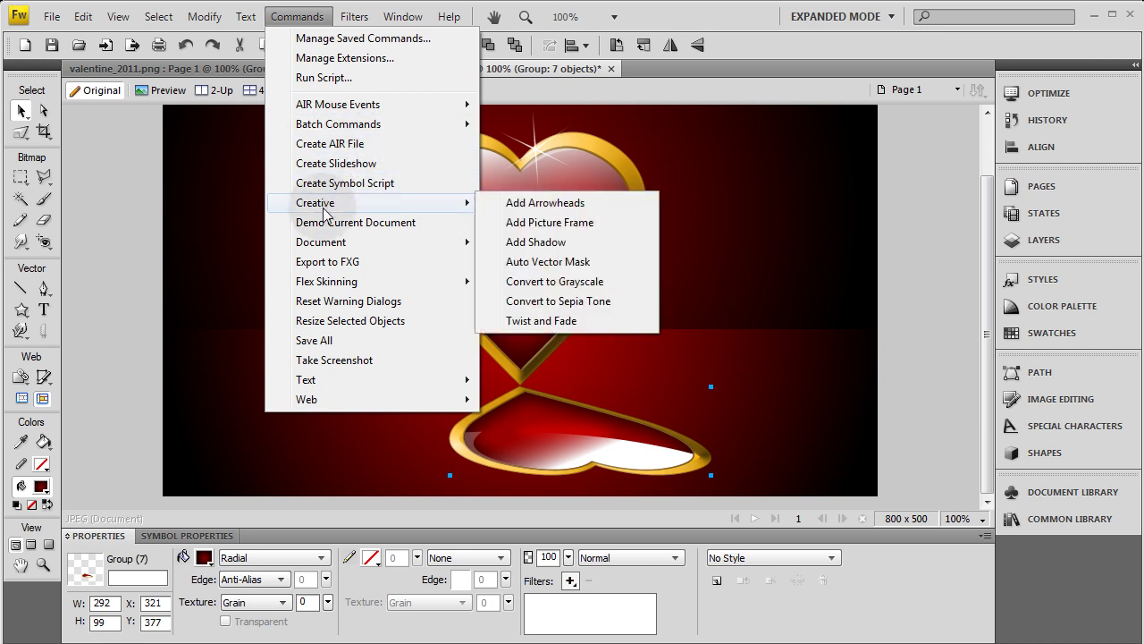
left_click(549, 262)
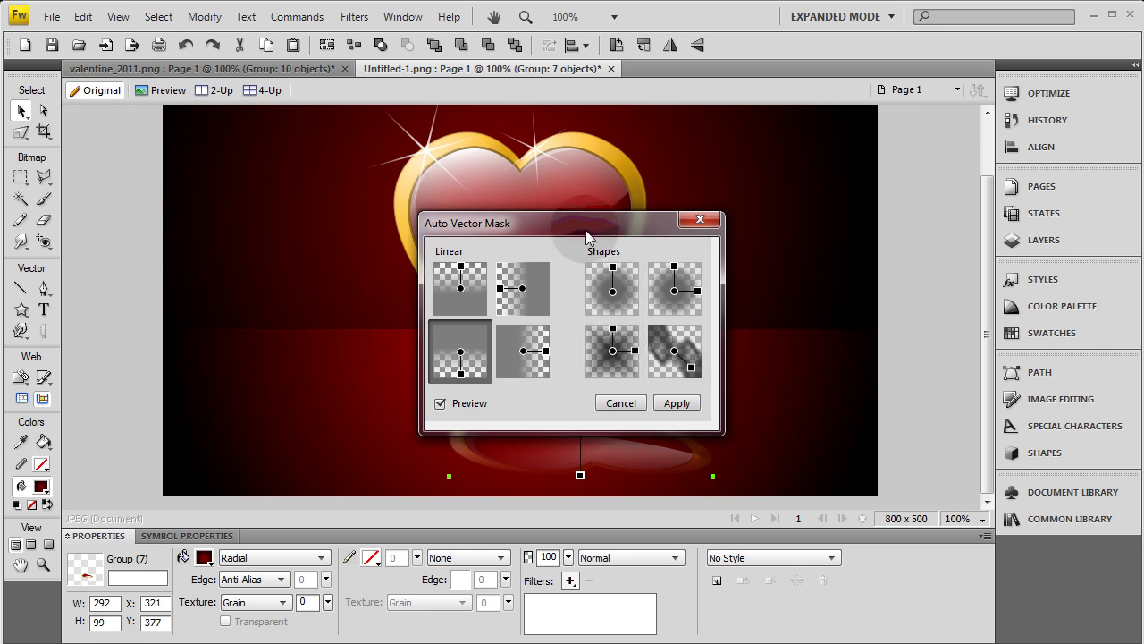
left_click_drag(588, 234, 872, 208)
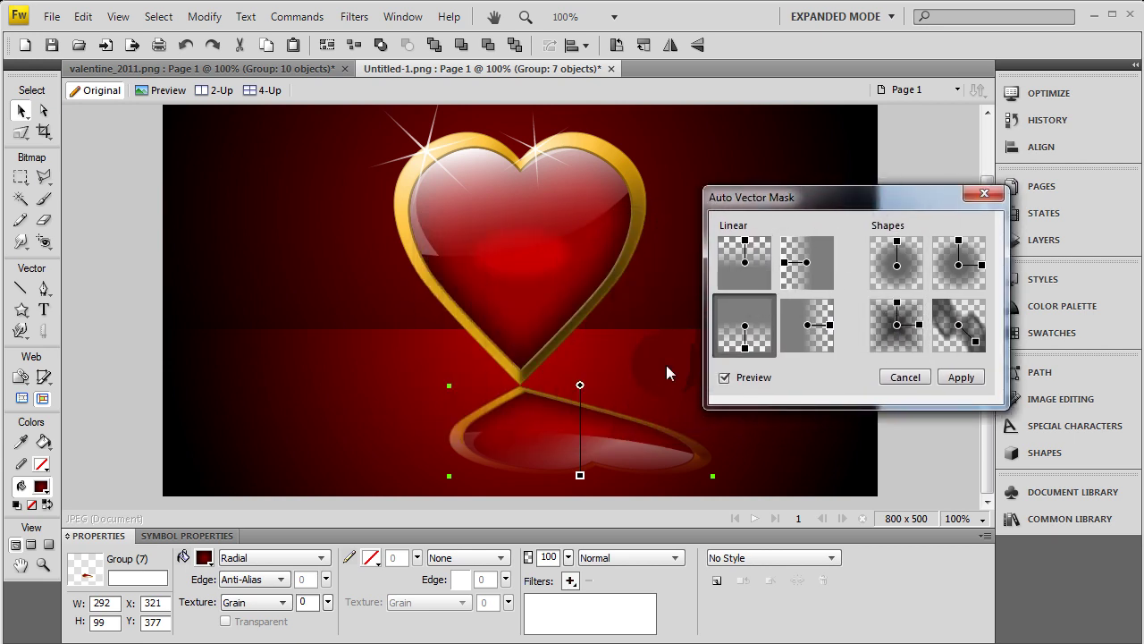
left_click(762, 279)
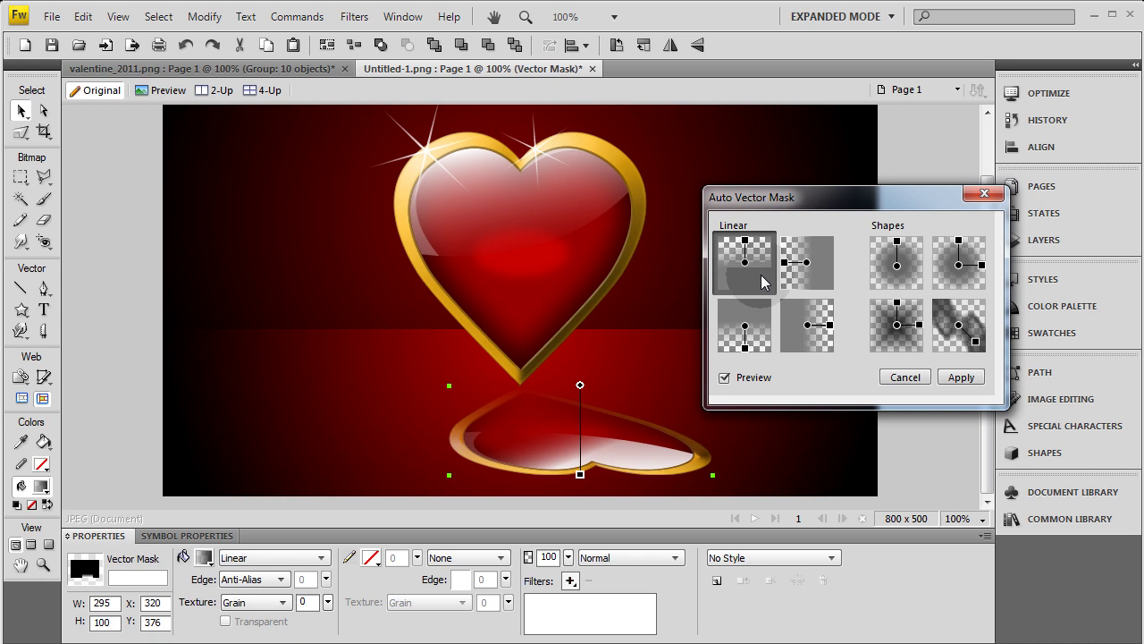
left_click(759, 320)
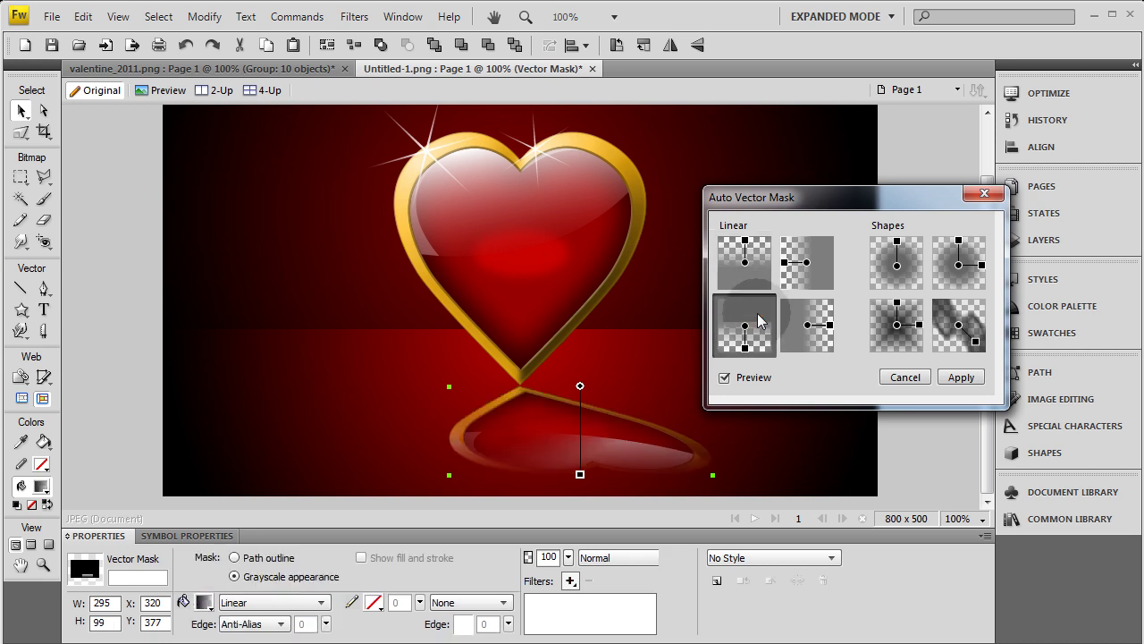
left_click(962, 377)
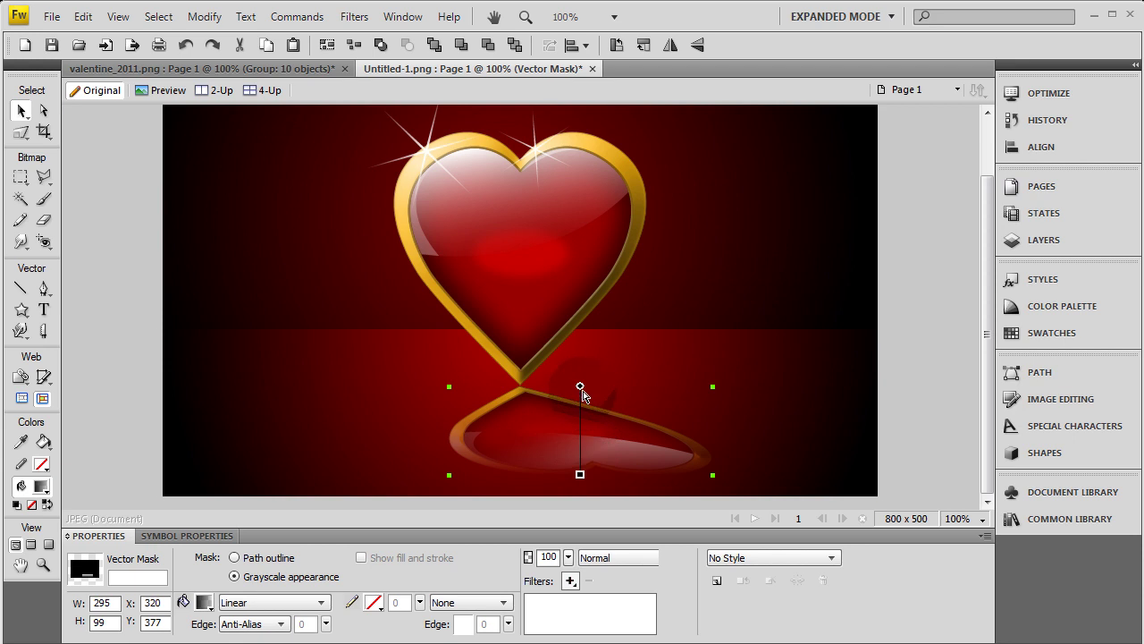
Adjust the mask's gradient handles so only a faint glint of the reflection remains.
left_click_drag(579, 383, 556, 350)
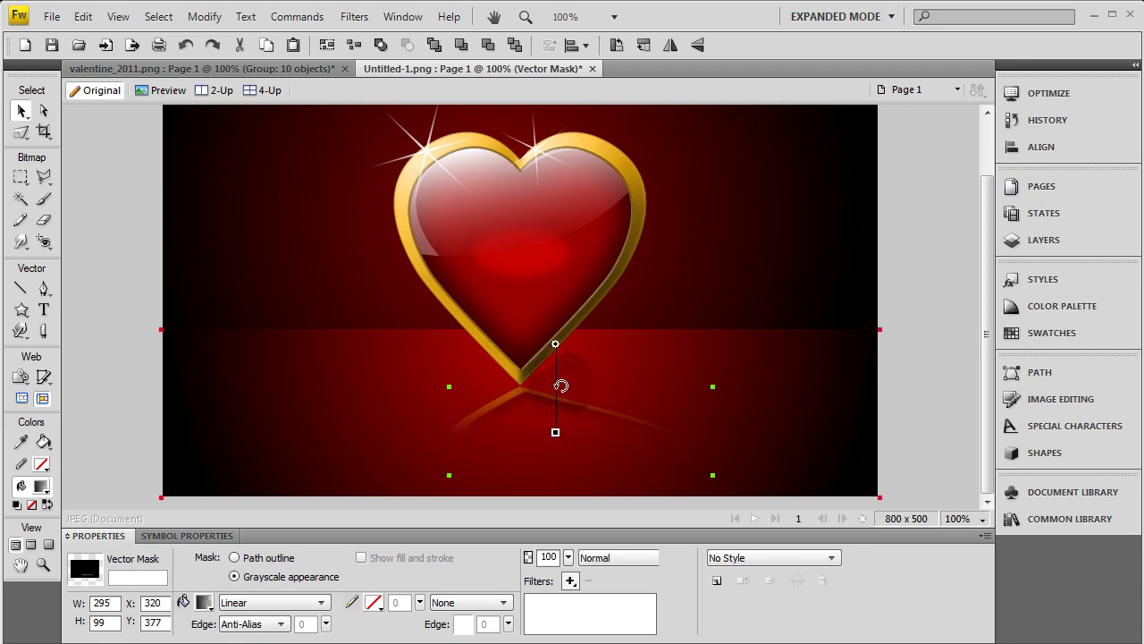
scroll(585, 430, "down", 2)
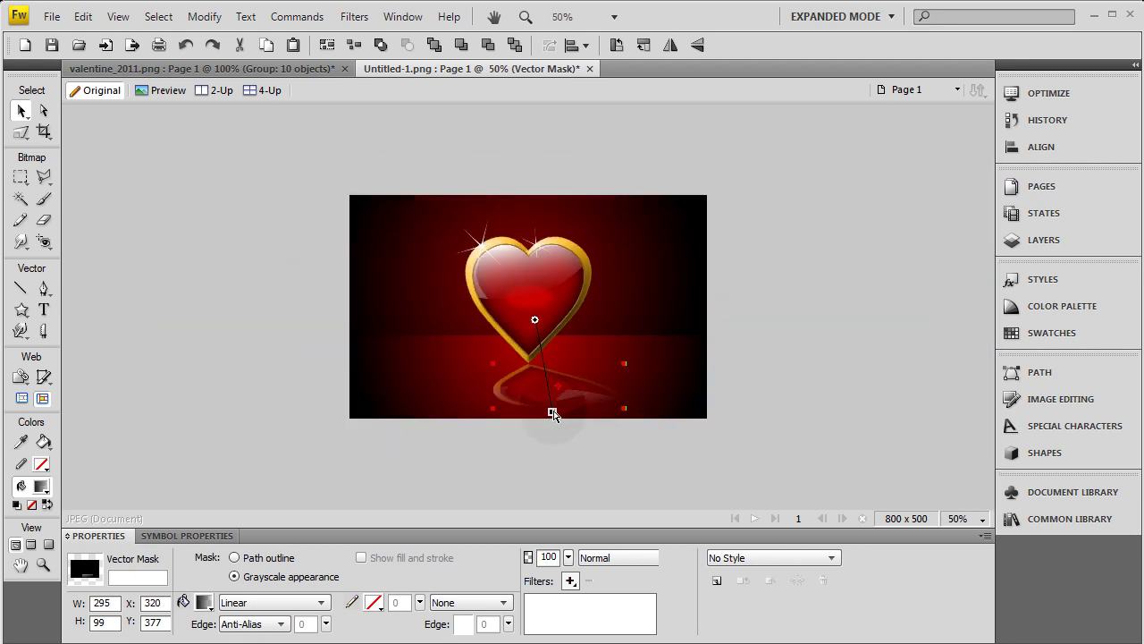
left_click_drag(552, 412, 566, 461)
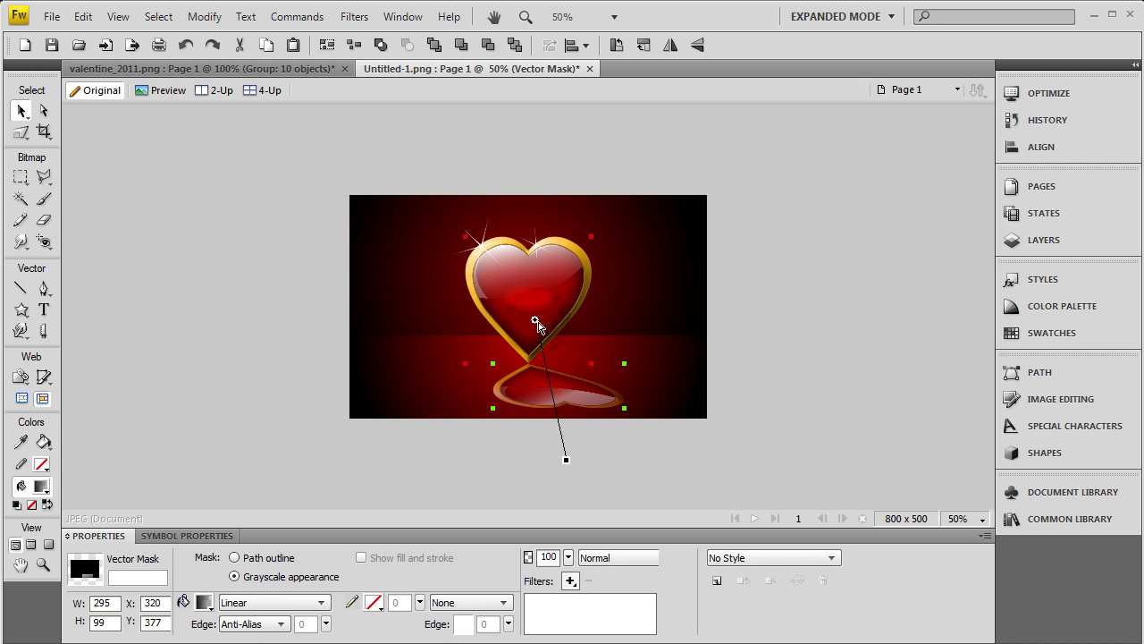
left_click_drag(537, 321, 521, 273)
left_click(769, 348)
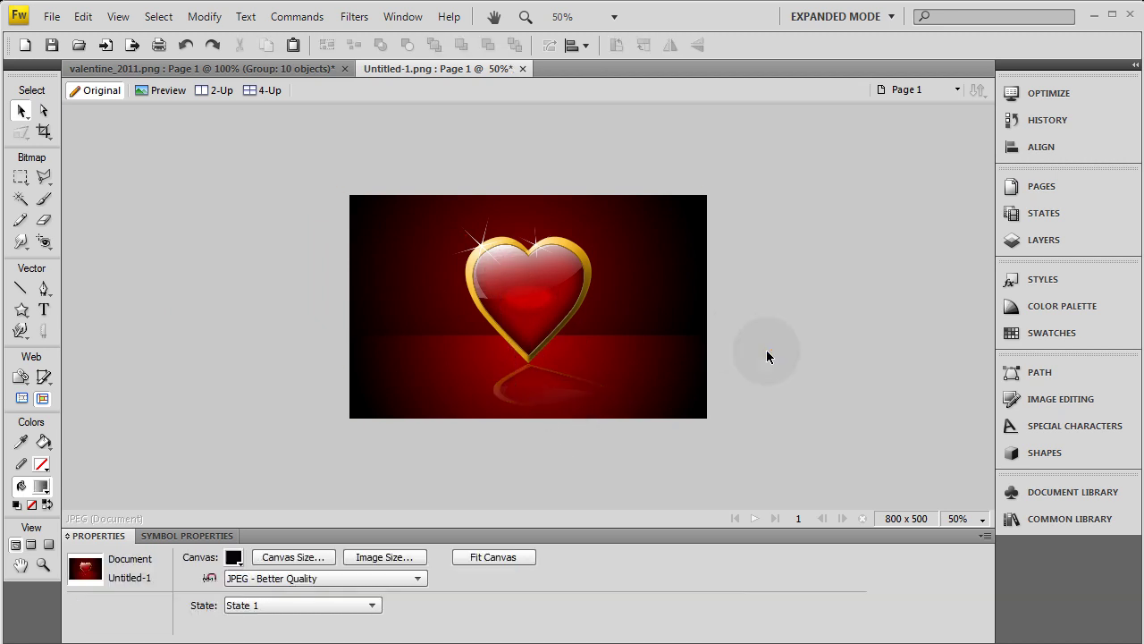
key("ctrl+1")
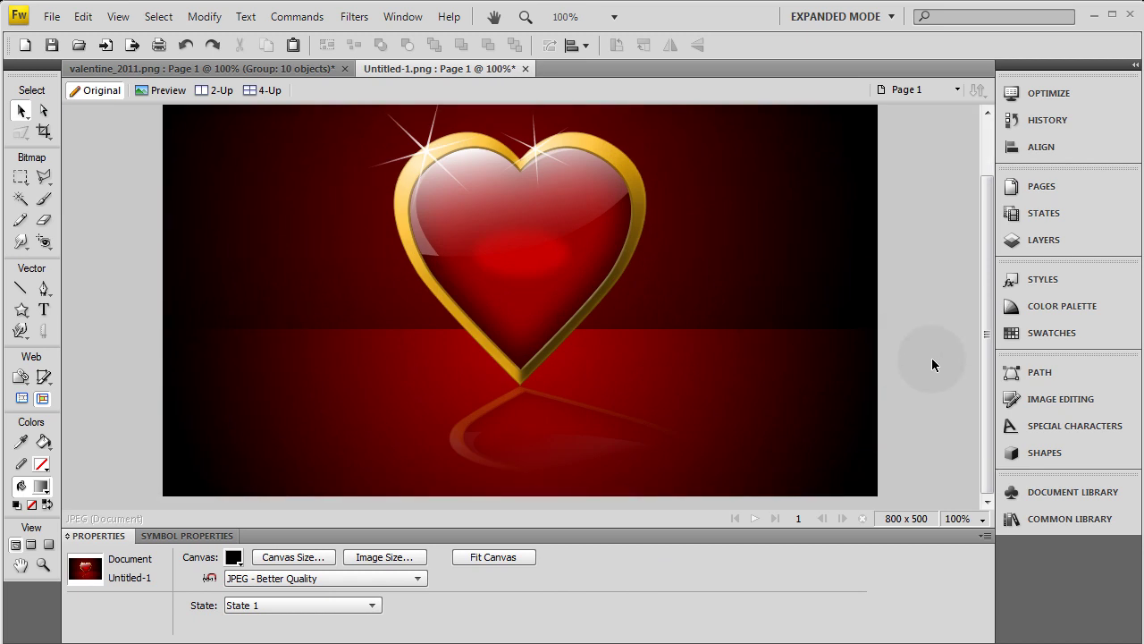
scroll(934, 359, "up", 1)
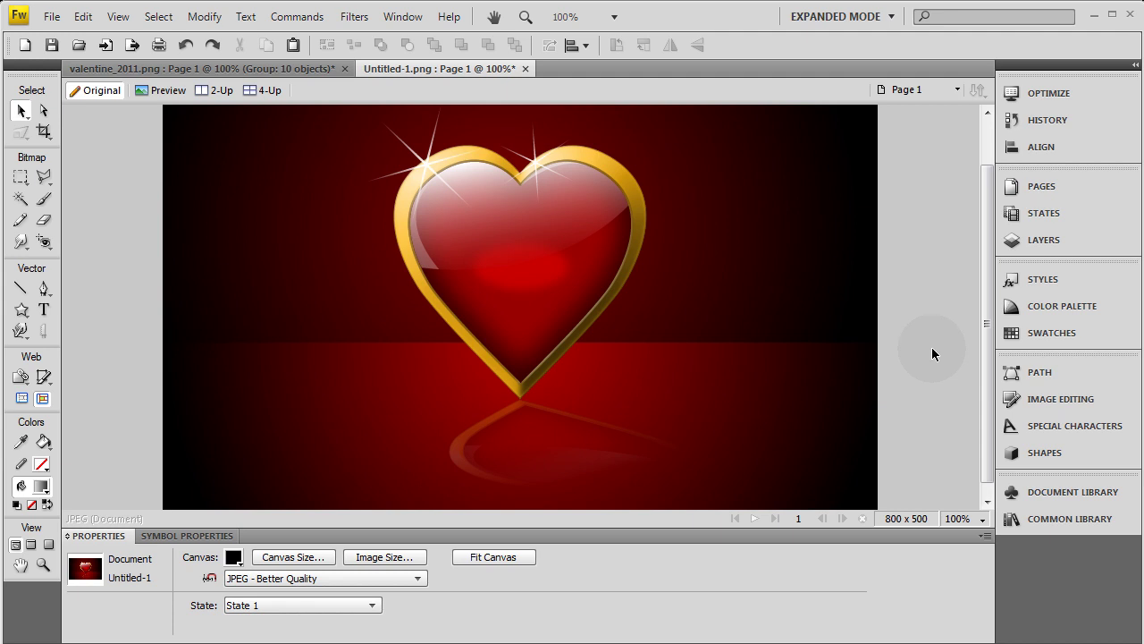
scroll(940, 355, "up", 3)
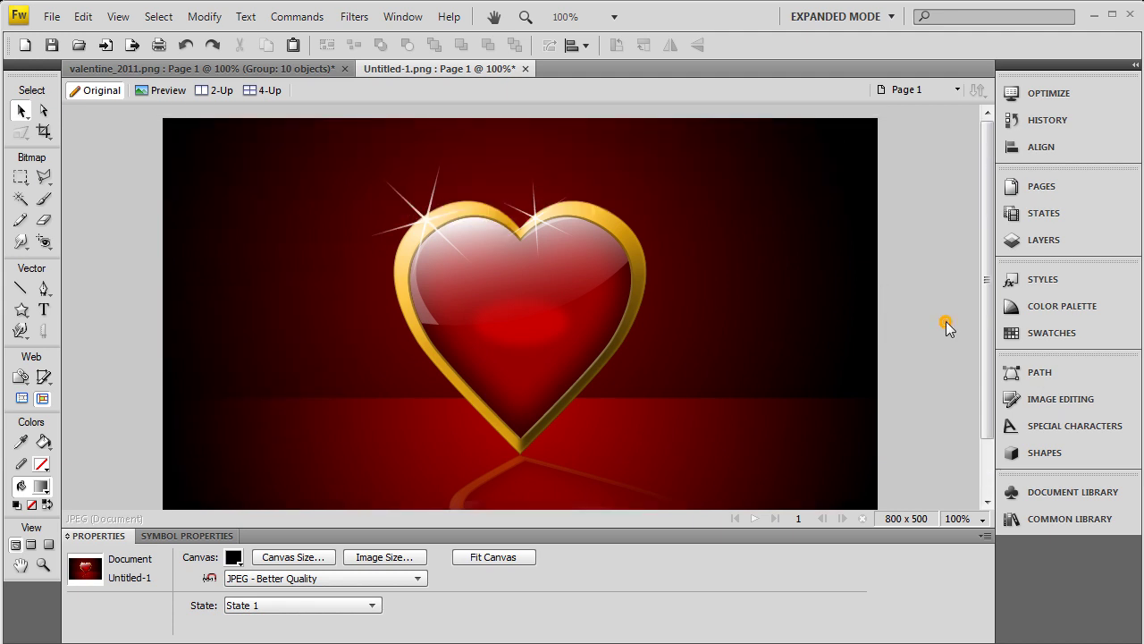
Place a Heart auto shape from the Shapes panel and fill it solid red.
left_click(1051, 455)
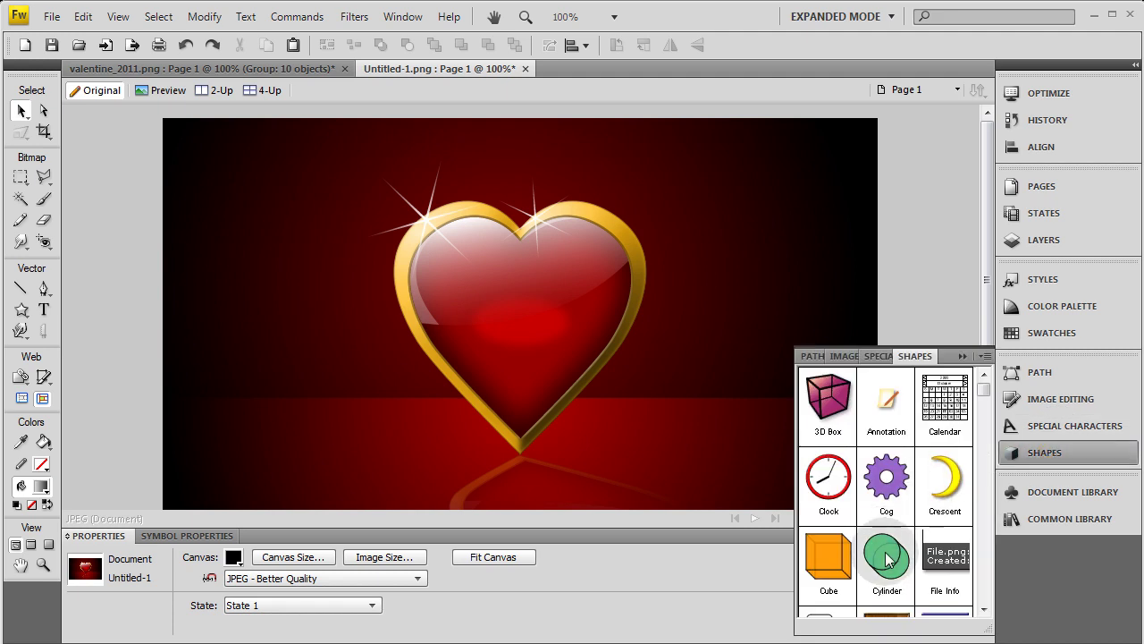
left_click_drag(989, 394, 986, 478)
left_click_drag(722, 230, 722, 231)
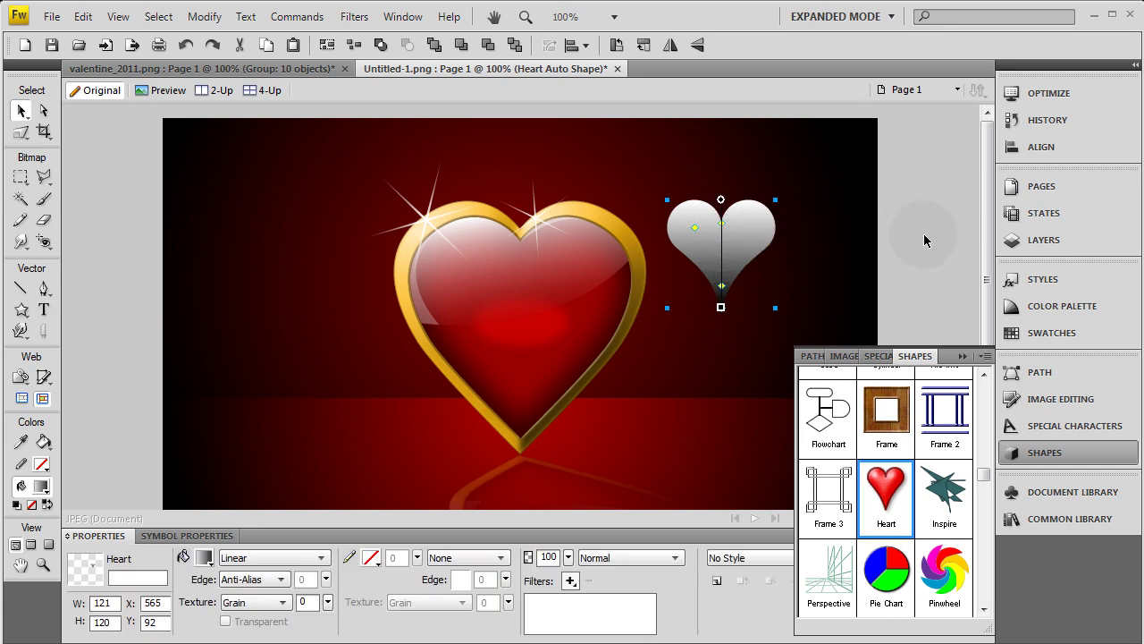
left_click(244, 555)
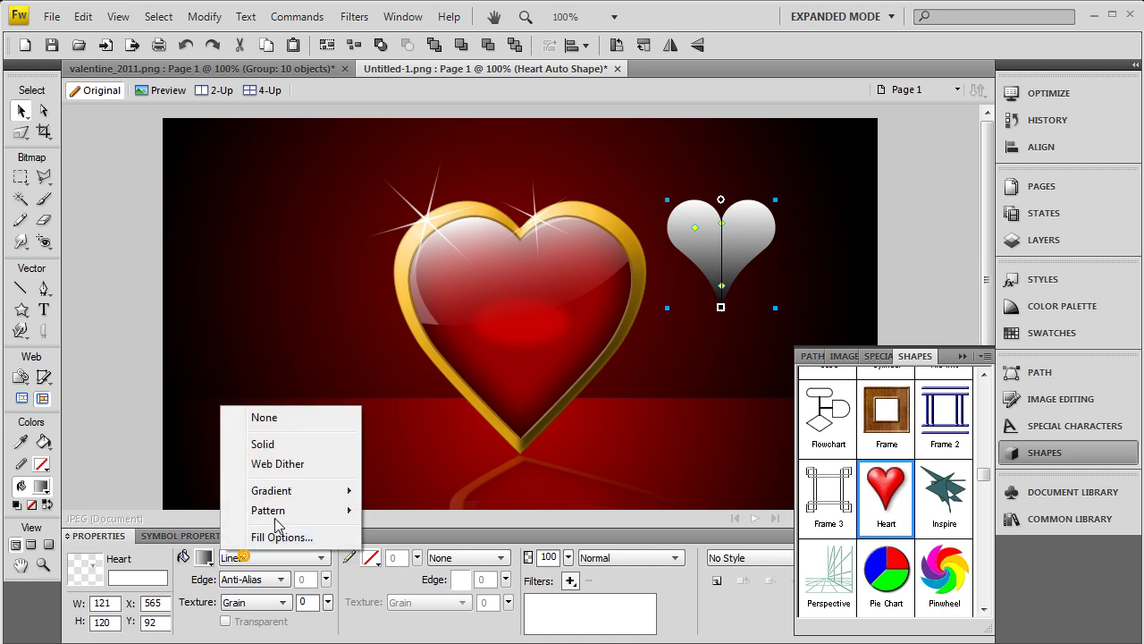
left_click(284, 444)
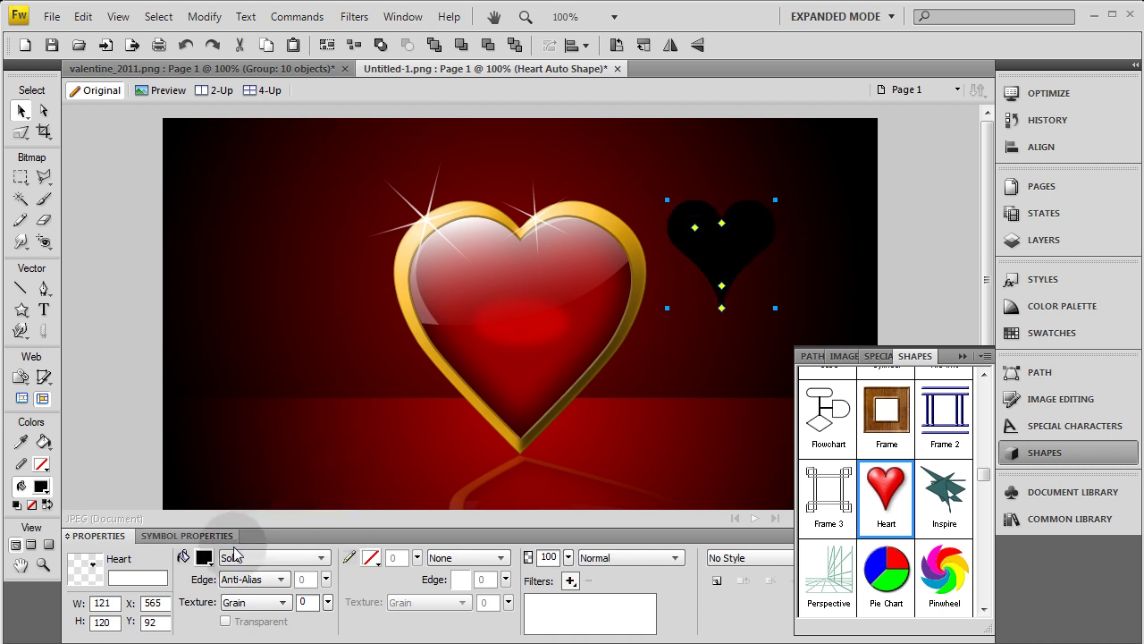
left_click(205, 557)
left_click(222, 497)
Reshape the heart's tip and notch and move it toward the upper-left corner.
mouse_move(723, 310)
left_mouse_down()
mouse_move(722, 275)
mouse_move(722, 288)
left_mouse_up()
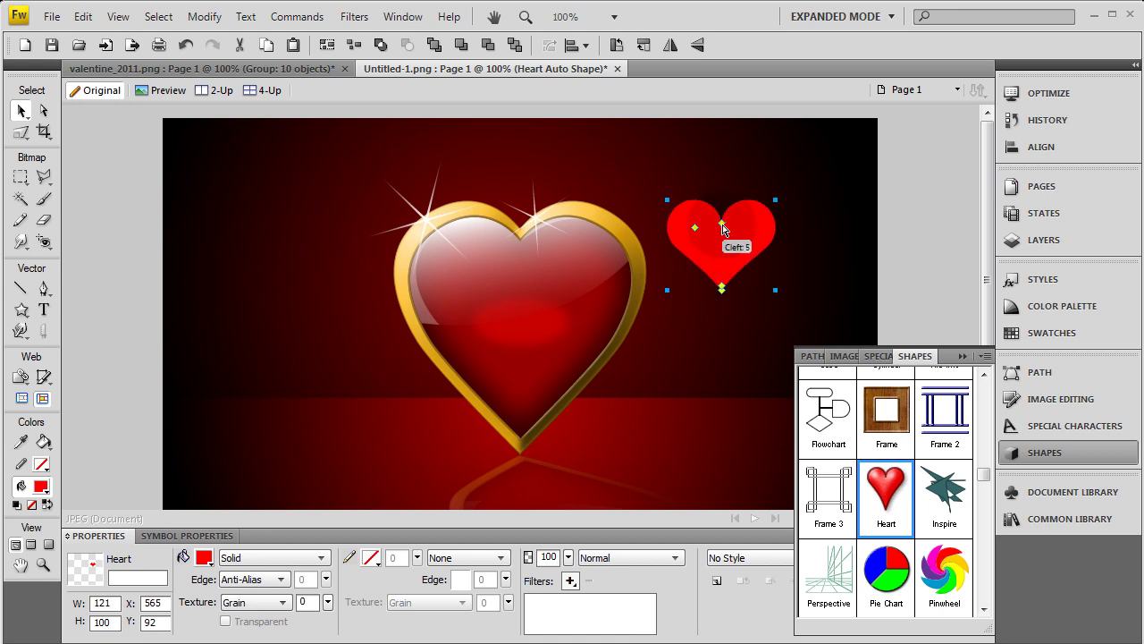
left_click_drag(724, 230, 259, 186)
left_click(901, 234)
Scale the red heart to 331 × 267, set its opacity to 20%, and move it to the left edge.
left_click_drag(21, 131, 78, 150)
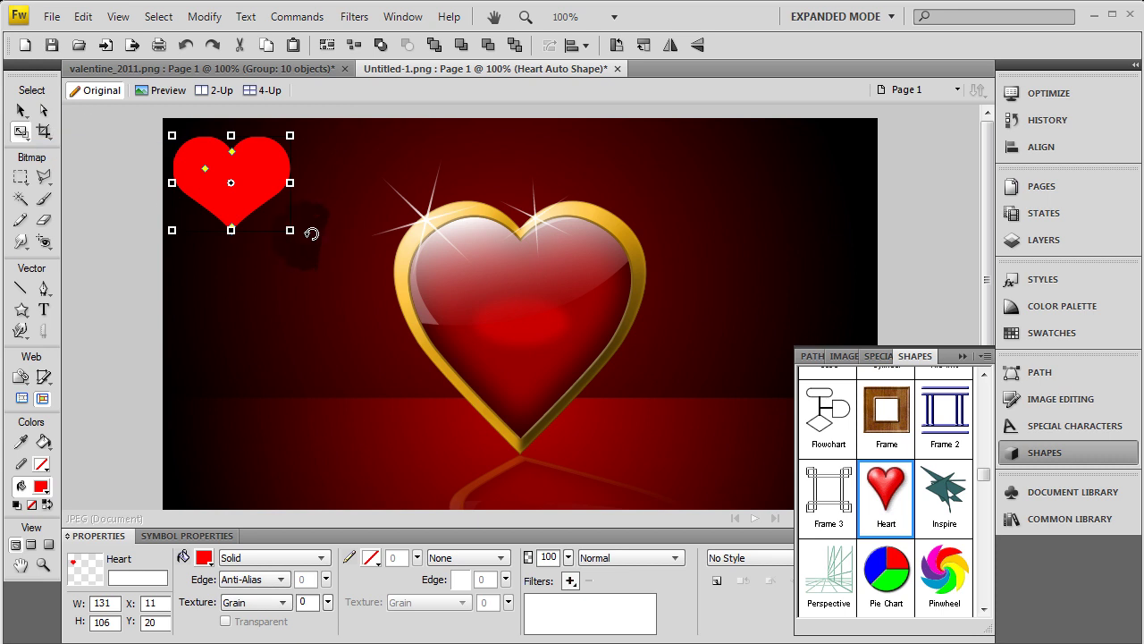
left_click_drag(289, 230, 551, 369)
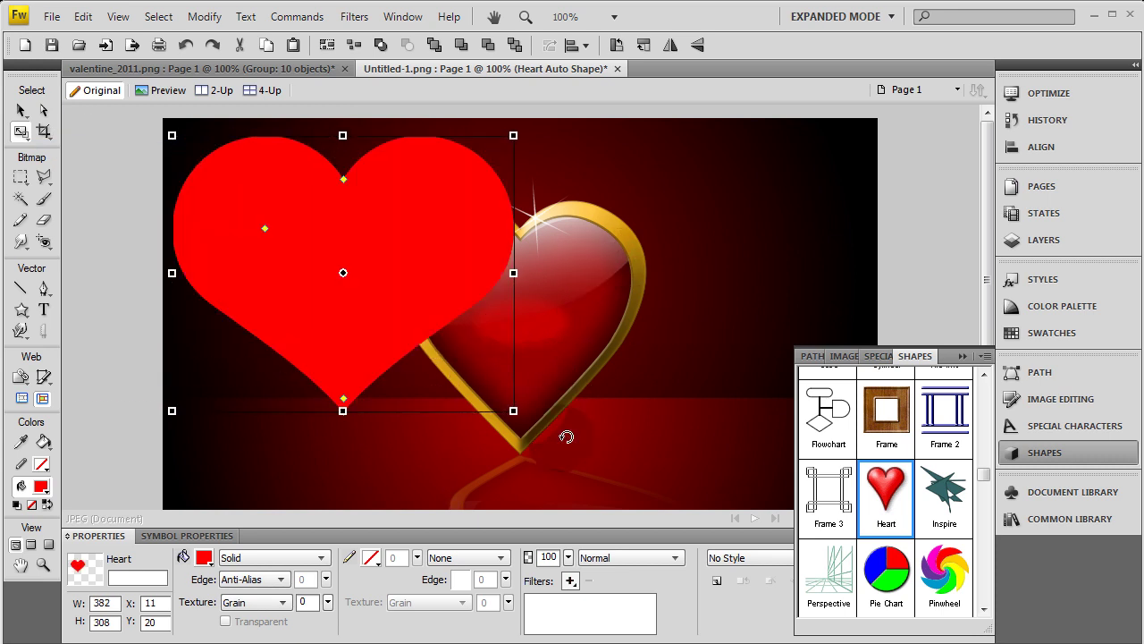
left_click_drag(515, 413, 470, 375)
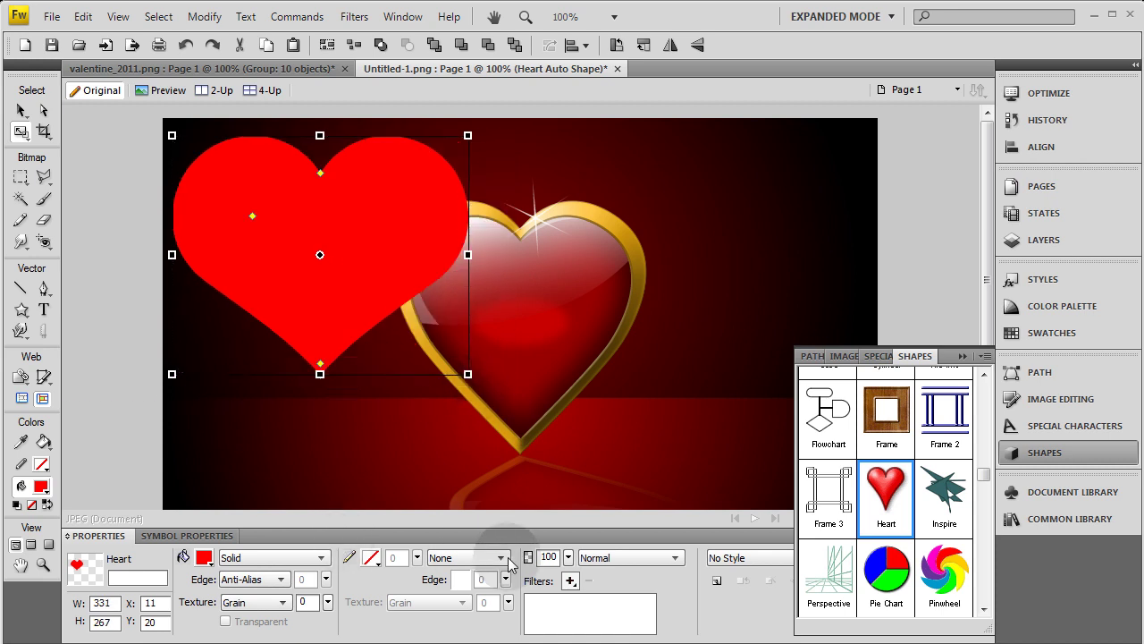
left_click_drag(568, 557, 573, 625)
left_click(568, 557)
left_click_drag(568, 563, 569, 572)
left_click_drag(319, 307, 829, 234)
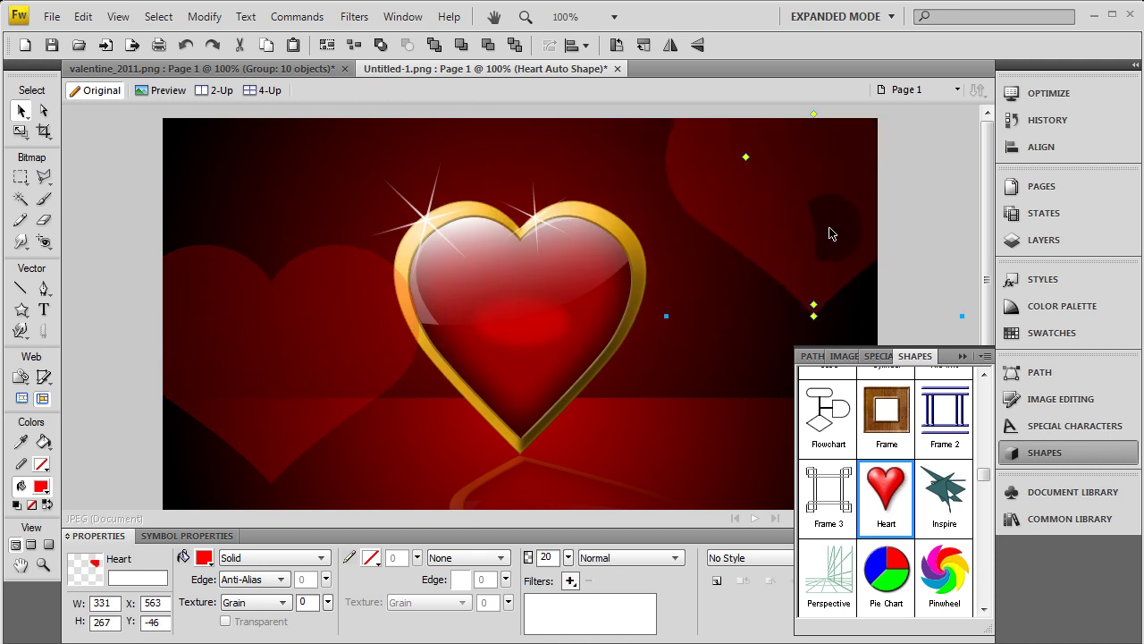
Move the left faint heart up and shrink it to 188 by 151.
left_click(1044, 452)
left_click(1037, 454)
left_click(1037, 454)
left_click(336, 356)
left_click_drag(320, 366, 372, 281)
left_click(20, 131)
left_click_drag(177, 159, 303, 262)
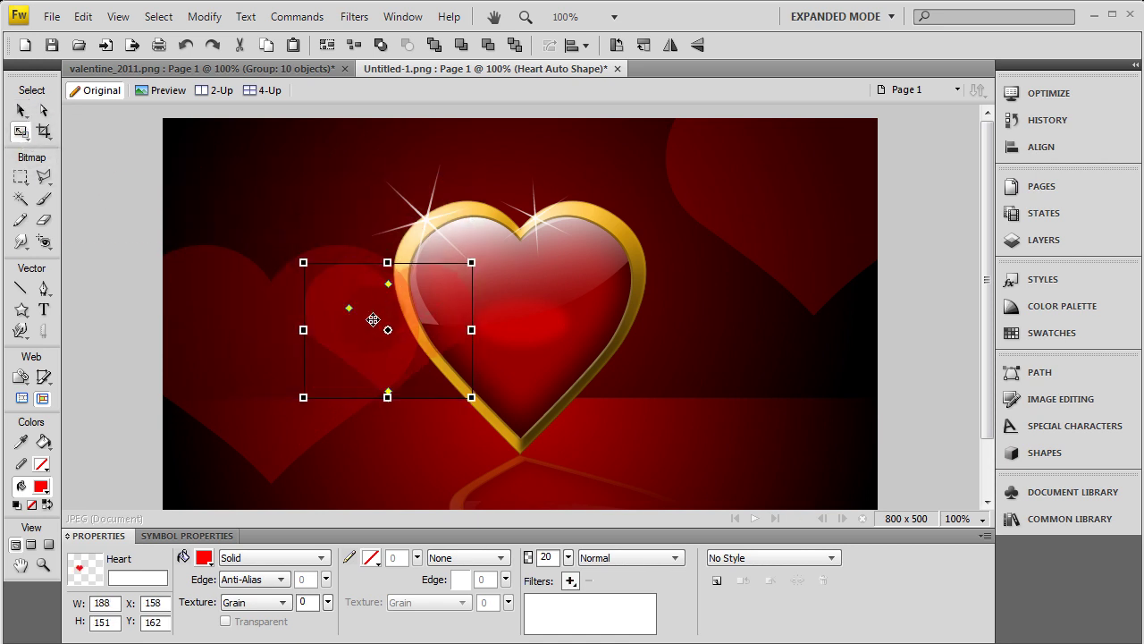
left_click_drag(366, 336, 302, 228)
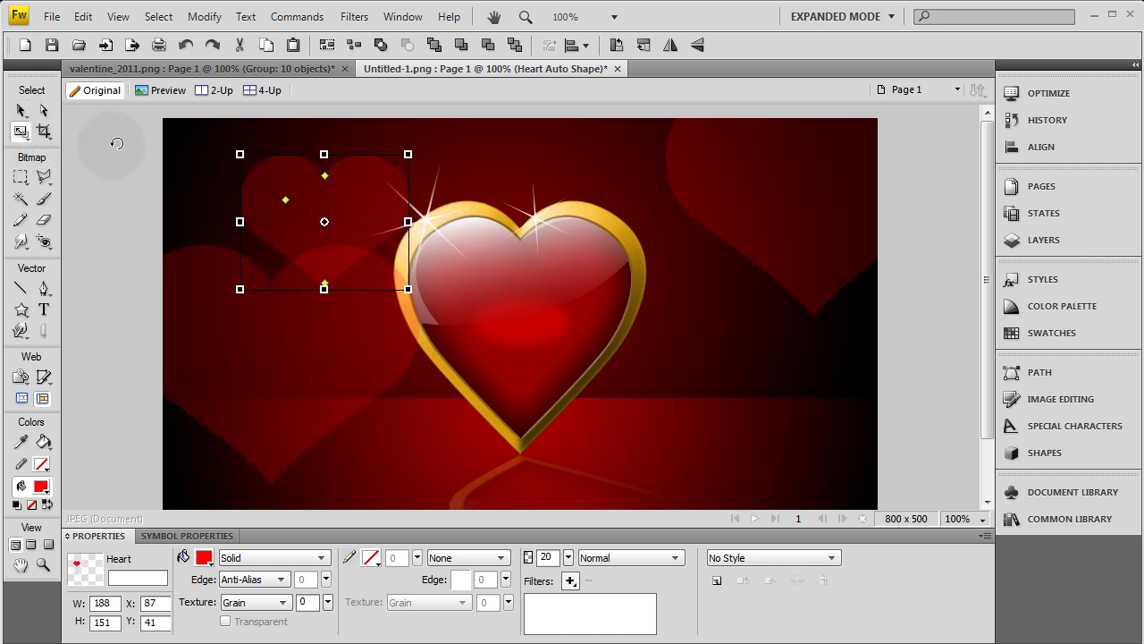
Put a faint heart in the top-left corner at 111 by 89, and a small heart at the left edge.
key("v")
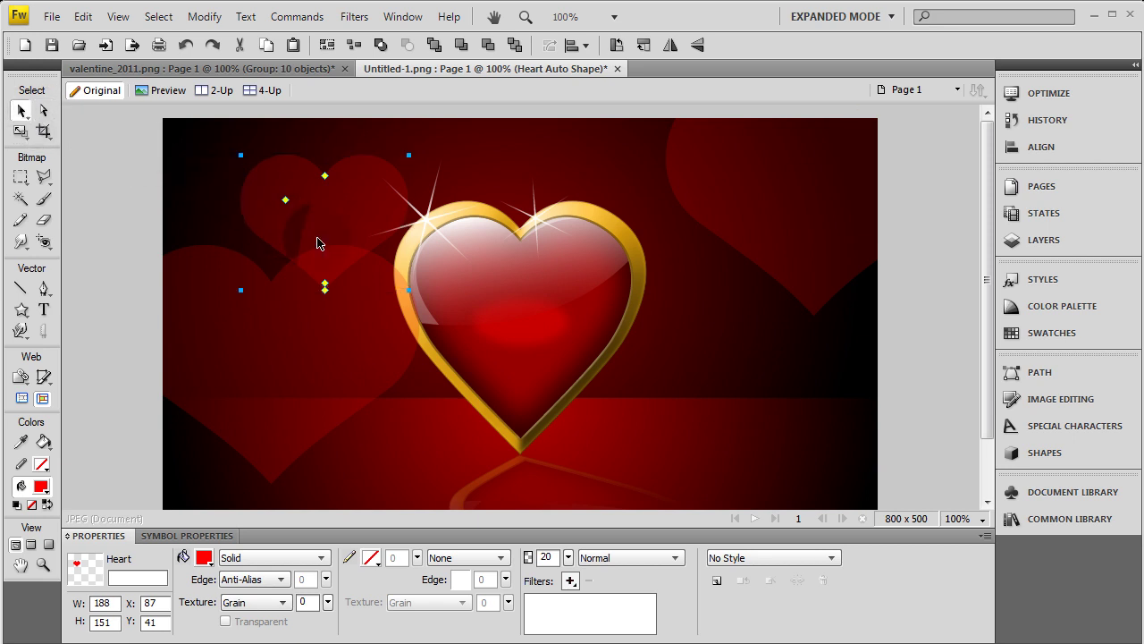
left_click_drag(322, 242, 259, 216)
left_click(17, 133)
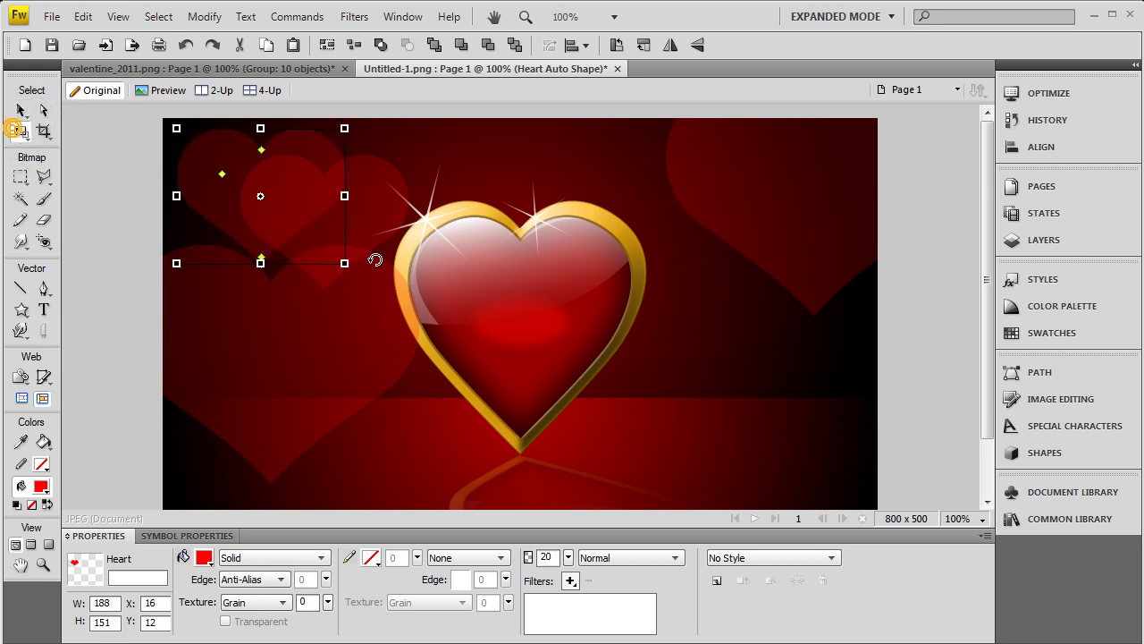
left_click_drag(345, 263, 275, 208)
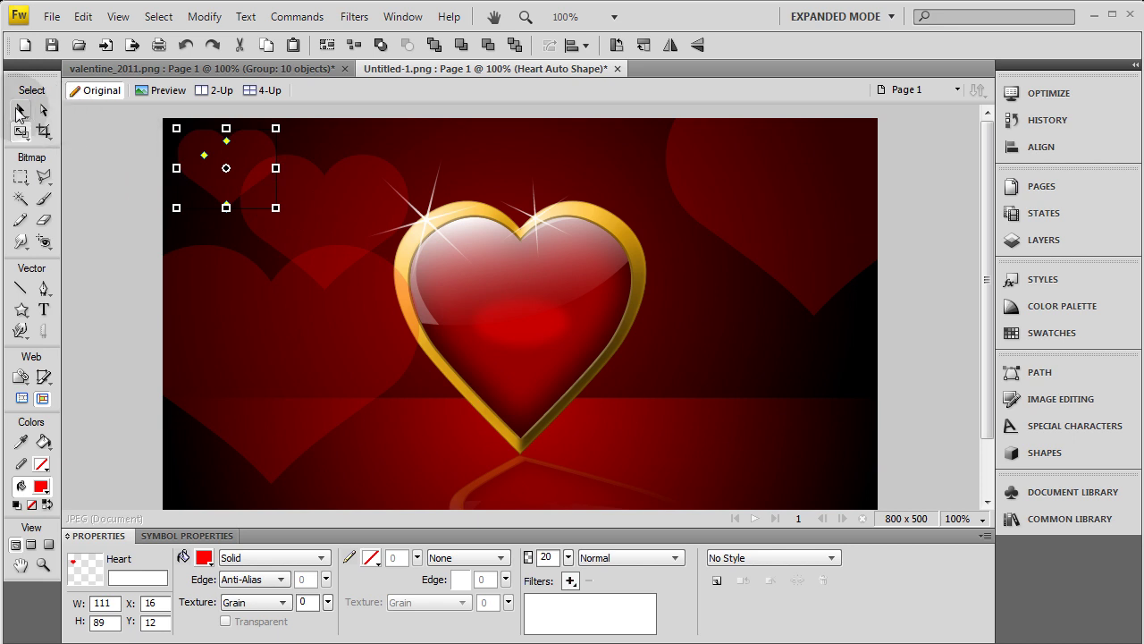
left_click(20, 110)
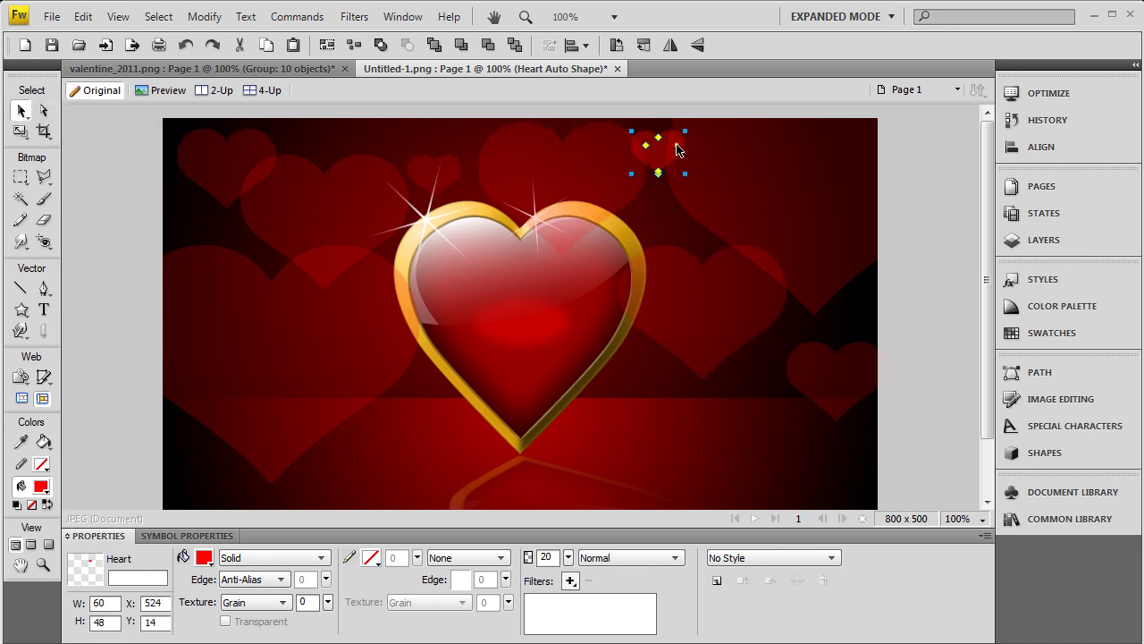
left_click_drag(677, 150, 200, 218)
Select the ten faded background hearts and group them with Ctrl+G.
left_click(176, 235)
left_click(185, 220)
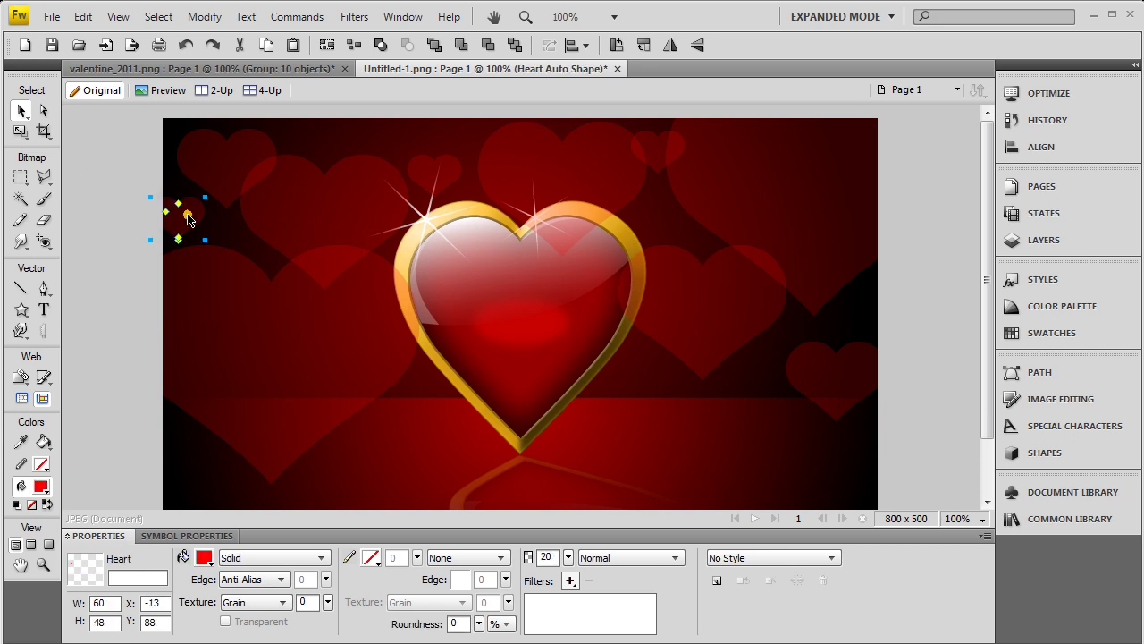
left_click(329, 206, "shift")
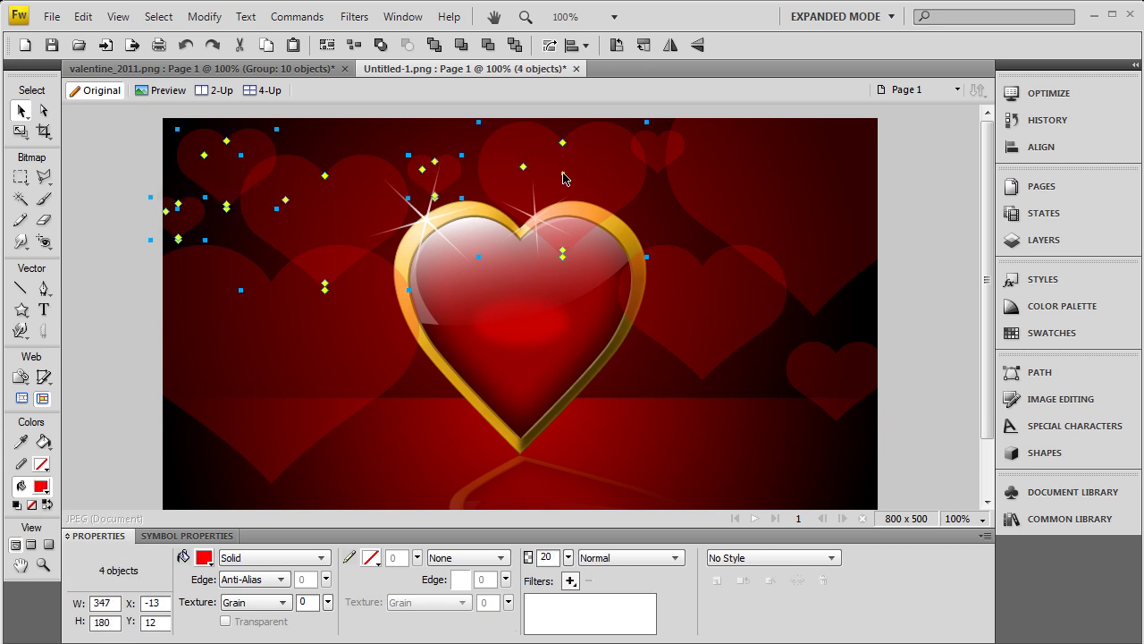
left_click(719, 277, "shift")
left_click(816, 374, "shift")
left_click(229, 331, "shift")
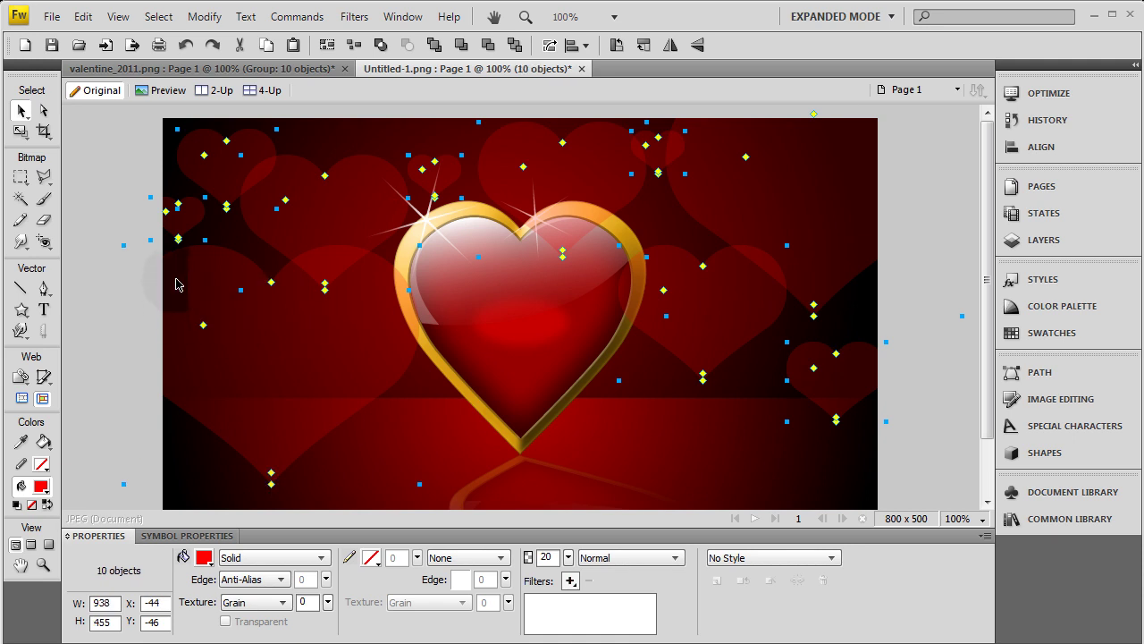
key("ctrl+g")
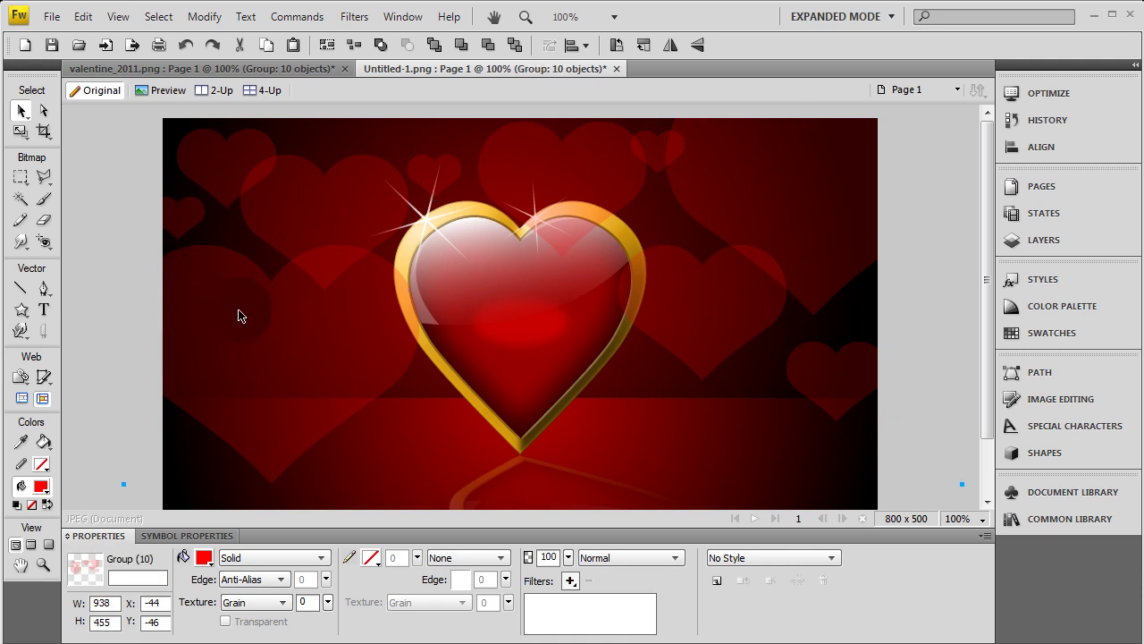
Reposition the background's radial gradient centre and nudge the rectangle right to the card edge.
left_click(349, 136)
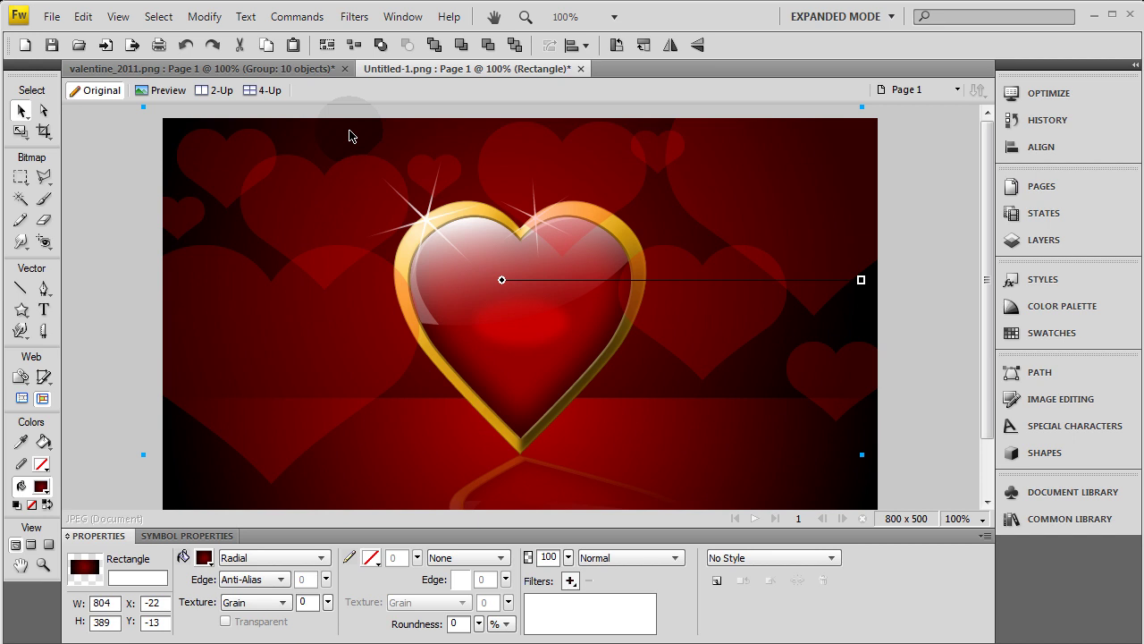
left_click_drag(506, 280, 824, 302)
left_click_drag(721, 281, 519, 272)
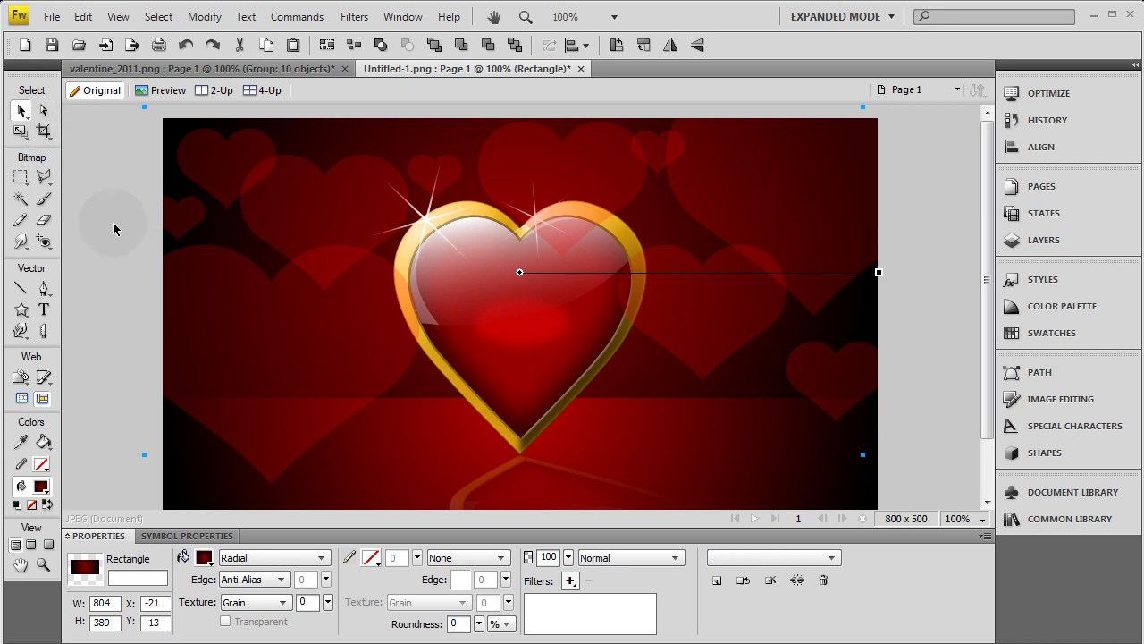
key("Right")
key("Right")
key("Right")
key("Right")
key("Right")
key("Right")
key("Right")
key("Right")
key("Right")
key("Right")
key("Right")
key("Right")
key("Right")
key("Right")
key("Right")
key("Right")
key("Right")
key("Right")
Deselect everything and collapse the Properties panel to enlarge the canvas.
left_click(416, 103)
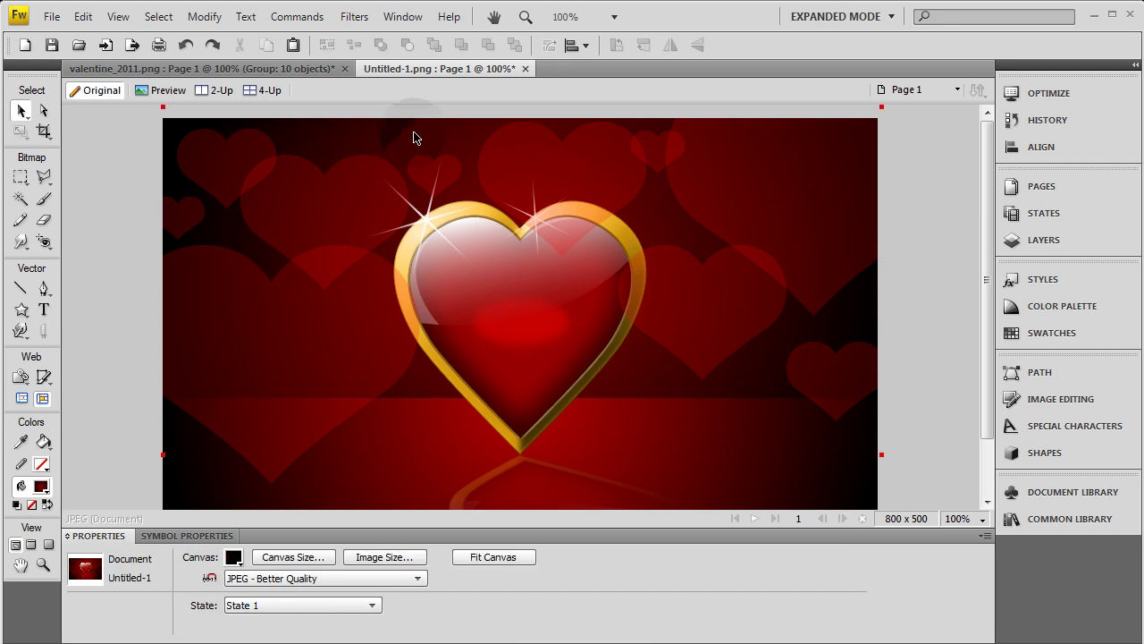
left_click(417, 133)
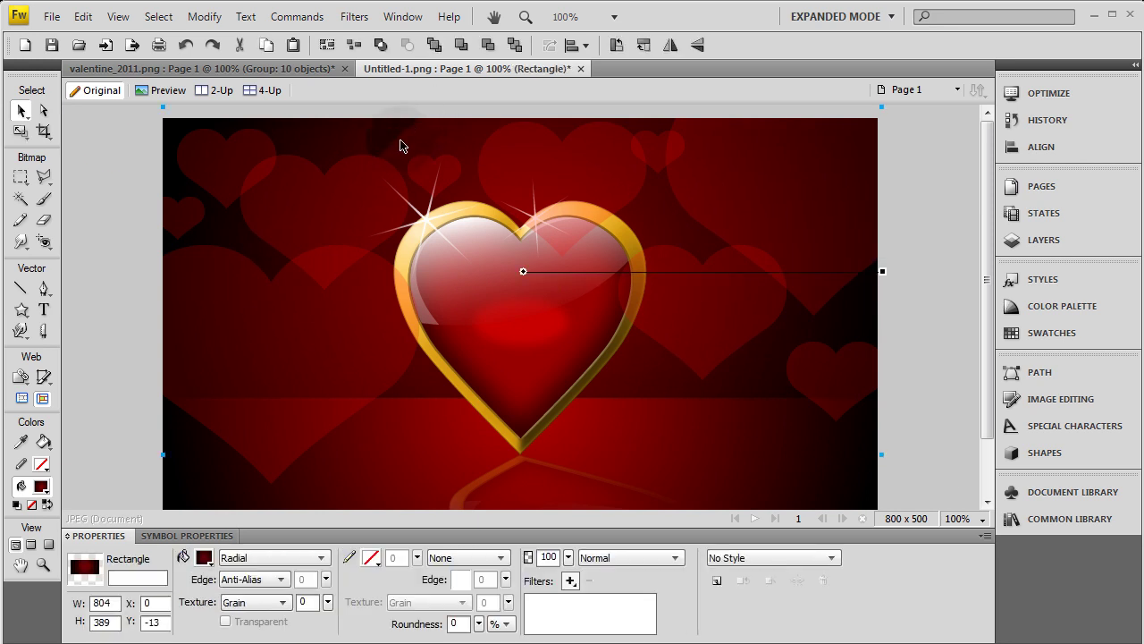
key("ctrl+a")
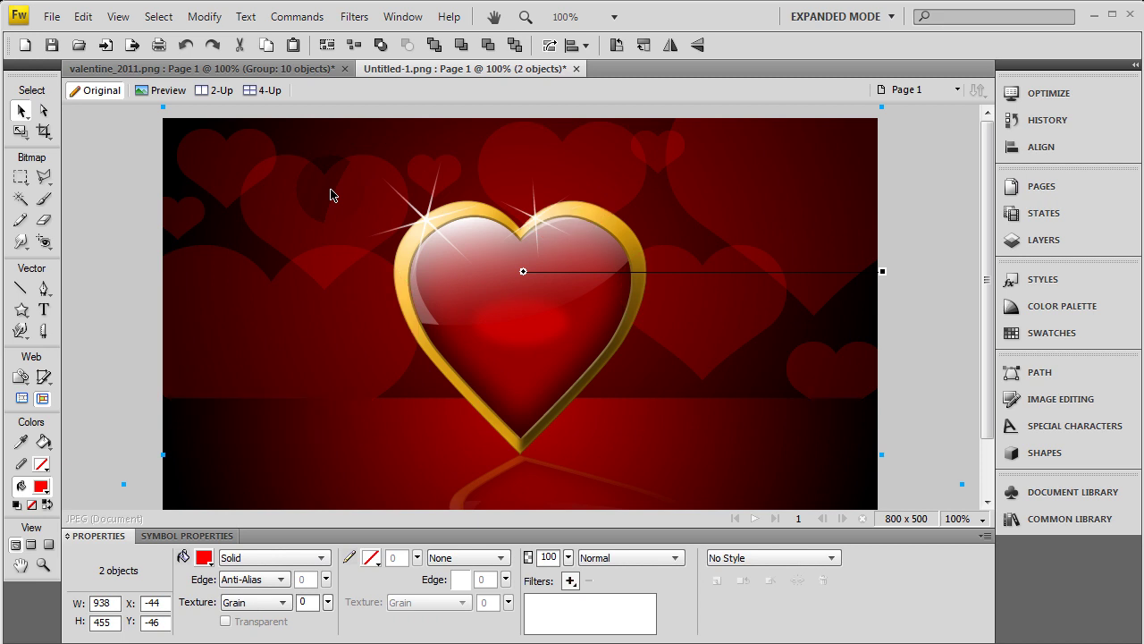
left_click(933, 382)
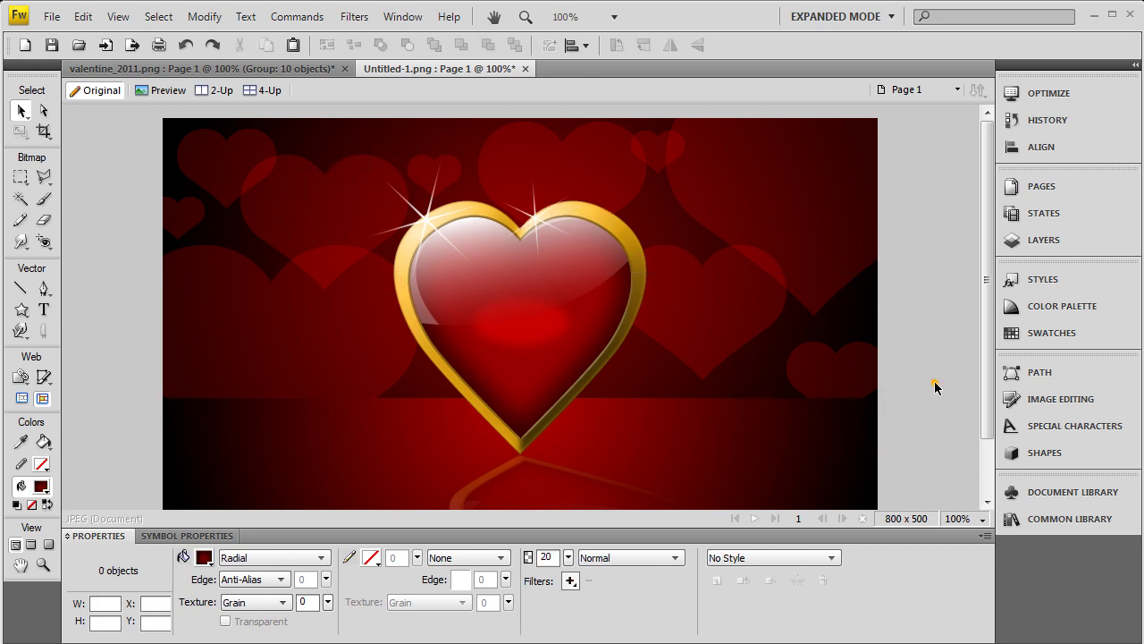
double_click(780, 536)
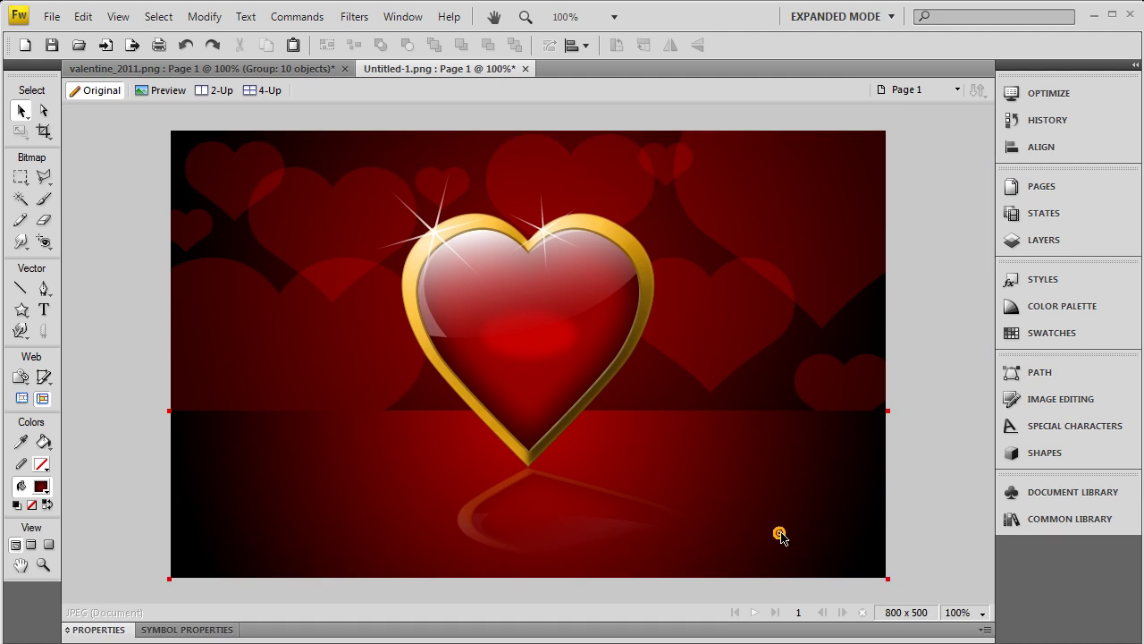
Write 'Happy Valentine's Day' in script text and place it below the heart.
double_click(549, 630)
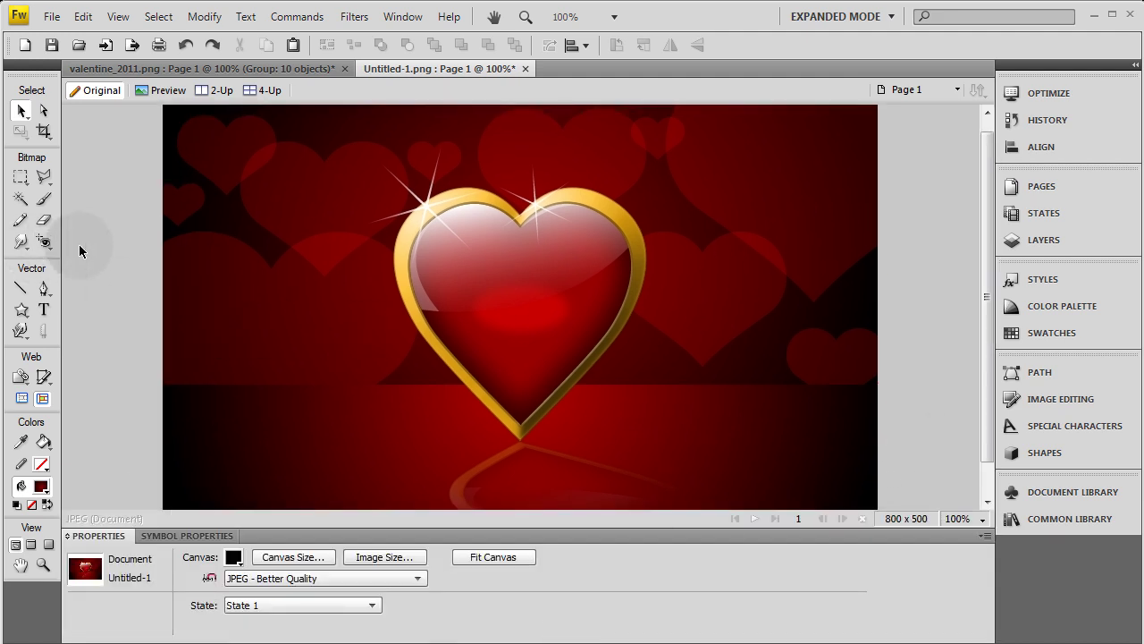
left_click(44, 310)
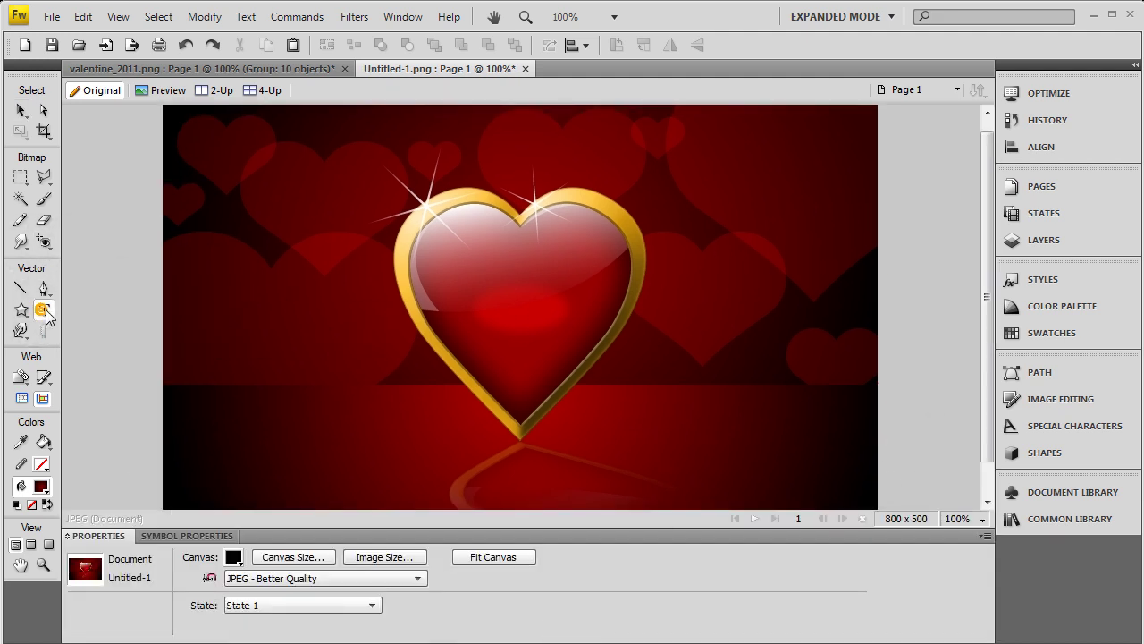
left_click(264, 451)
type("Happy")
type(" Valenmti")
key("BackSpace")
key("BackSpace")
key("BackSpace")
type("tine")
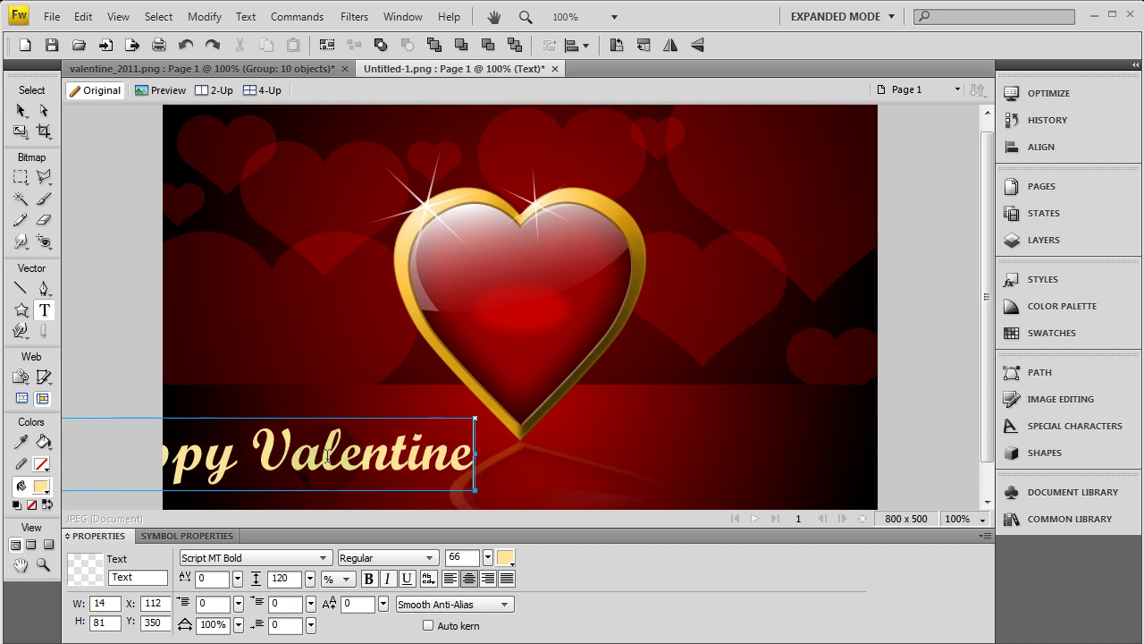
type("'s Day")
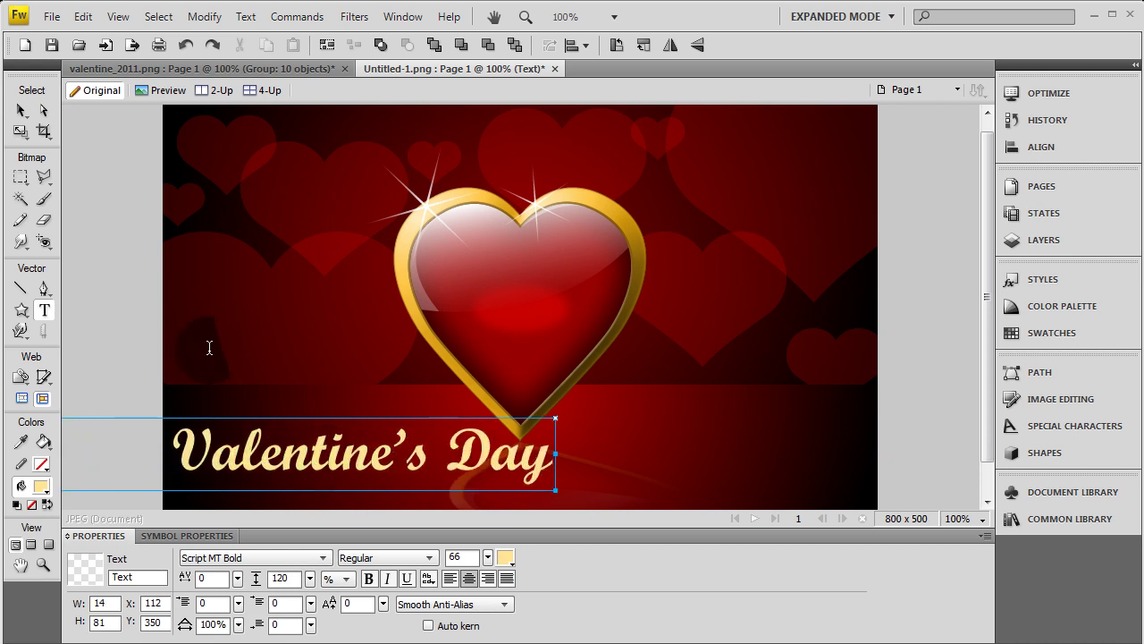
left_click(20, 110)
left_click_drag(413, 463, 670, 479)
scroll(705, 472, "down", 1)
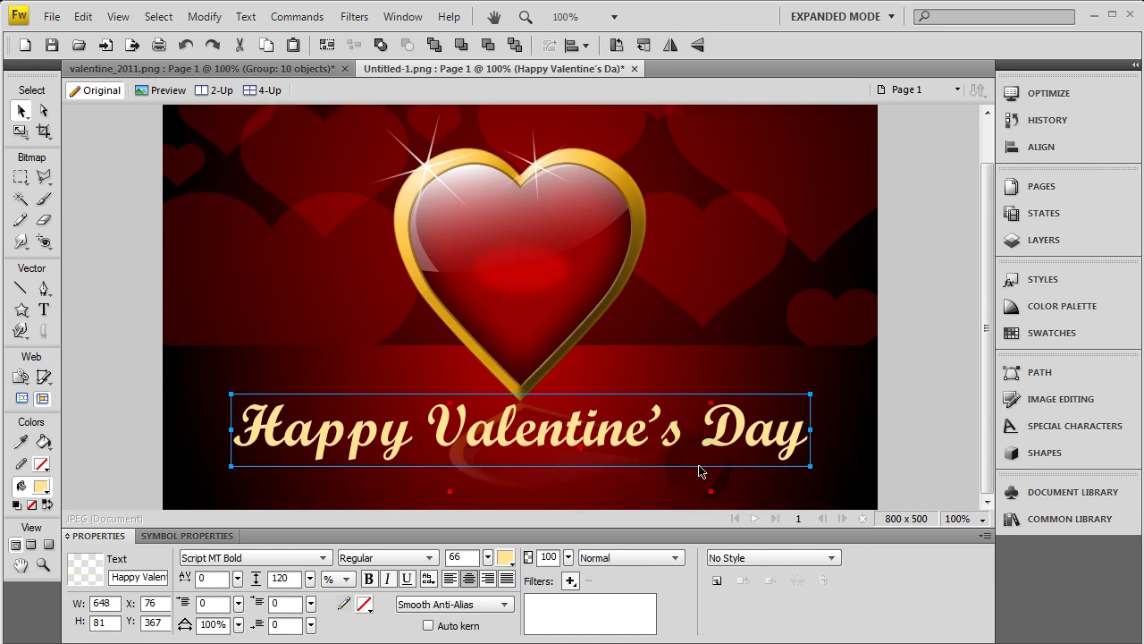
key("Down")
key("Down")
key("Down")
key("Down")
key("Down")
key("Down")
key("Down")
key("Down")
key("Down")
key("Down")
key("Down")
key("Down")
key("Down")
key("Down")
key("Down")
key("Down")
key("Down")
key("Down")
key("Down")
key("Down")
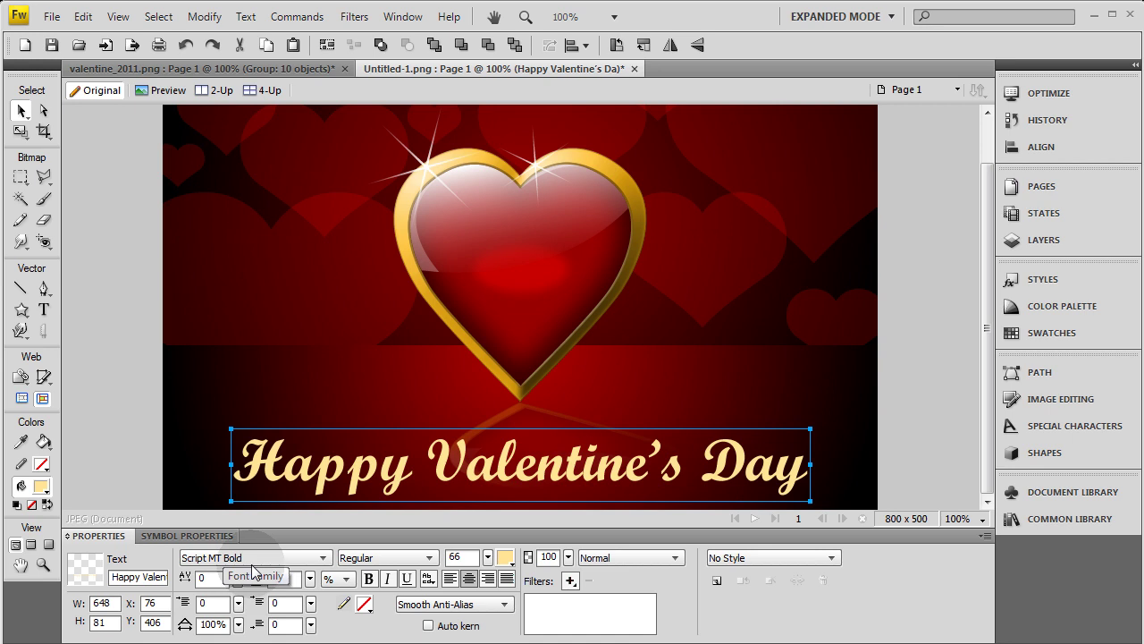
left_click_drag(310, 578, 339, 581)
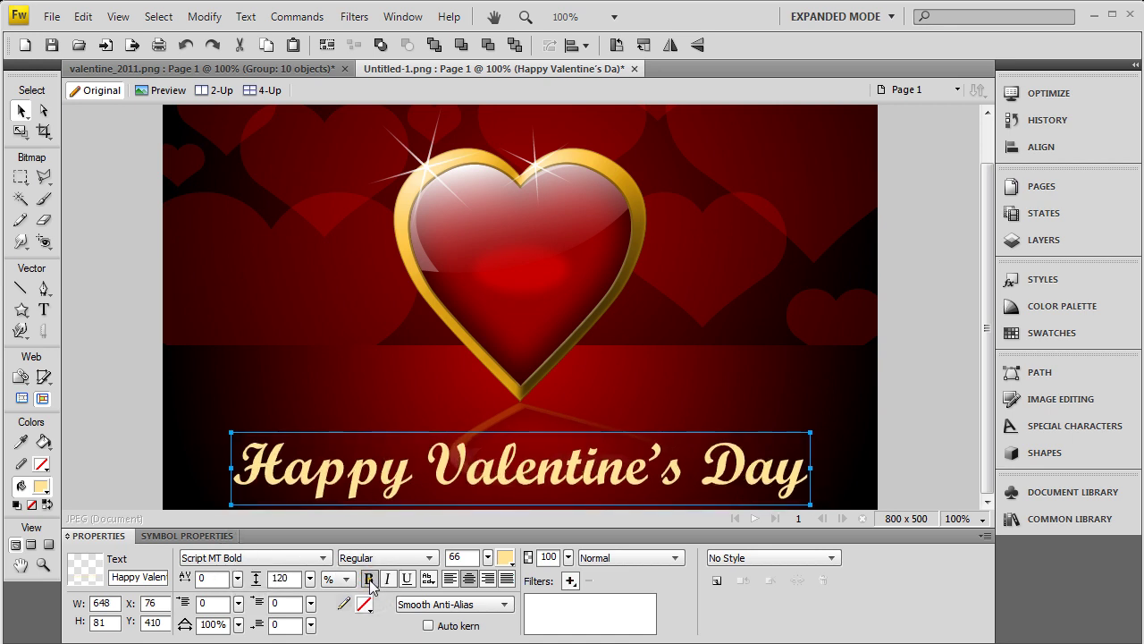
left_click(921, 456)
Add 'I Love You' in script text and centre it above the heart.
scroll(910, 463, "up", 2)
left_click(44, 309)
left_click(419, 120)
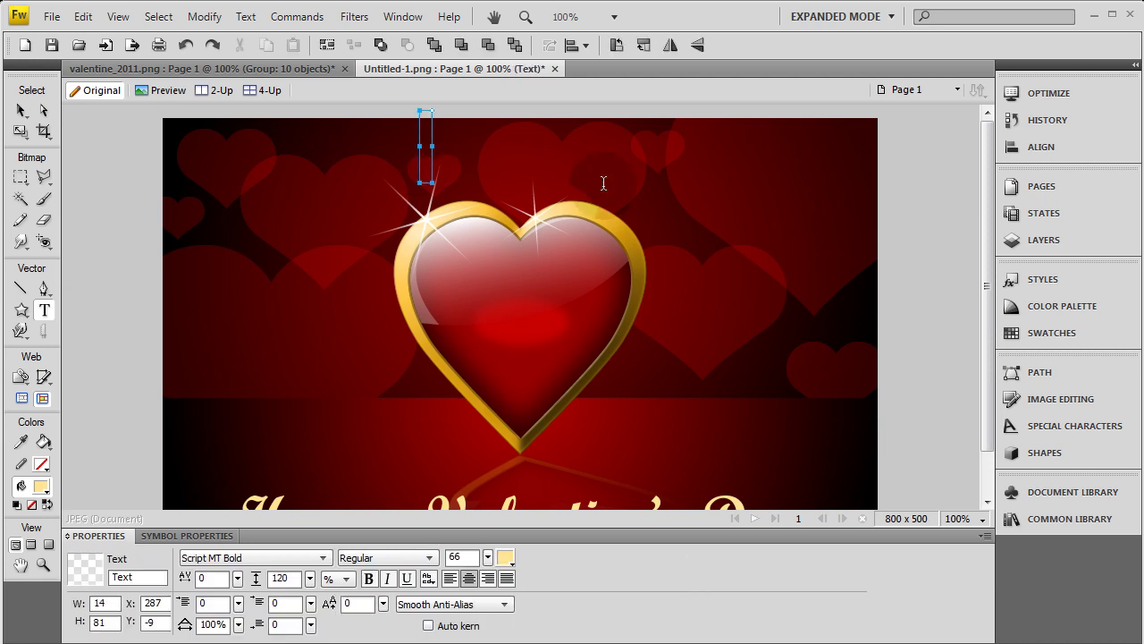
type("J Lov")
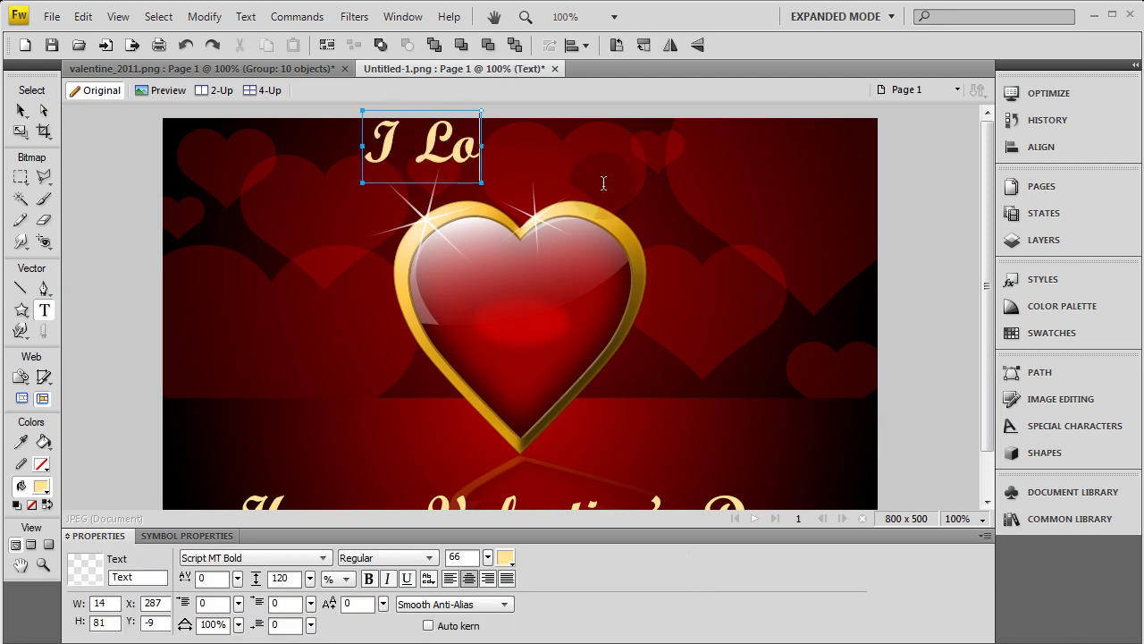
type("e You")
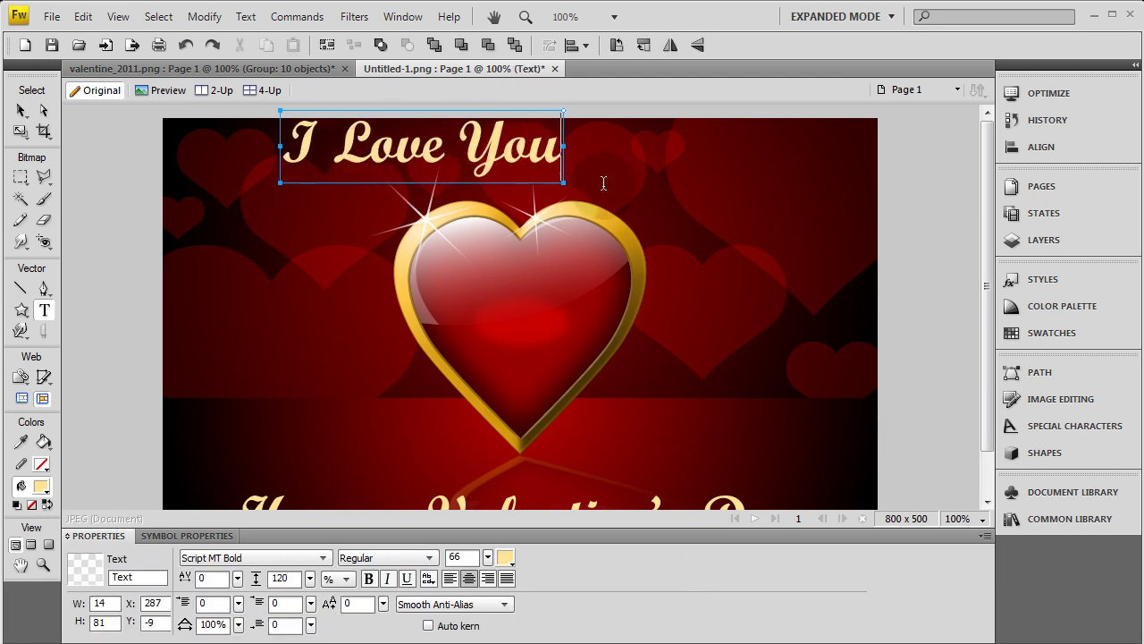
key("Escape")
left_click_drag(545, 161, 639, 175)
scroll(761, 460, "down", 3)
left_click_drag(760, 458, 762, 461)
scroll(762, 460, "up", 2)
Give both text lines an Inner Bevel with reduced softness and a Smooth edge shape.
left_click(626, 171)
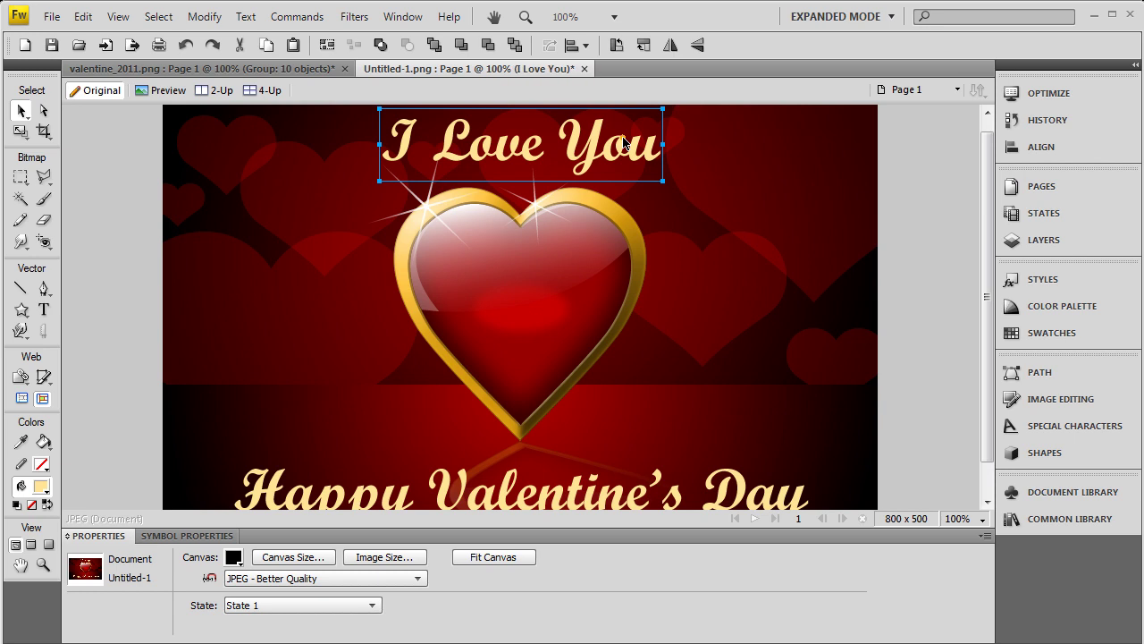
left_click(740, 497, "shift")
scroll(715, 487, "down", 1)
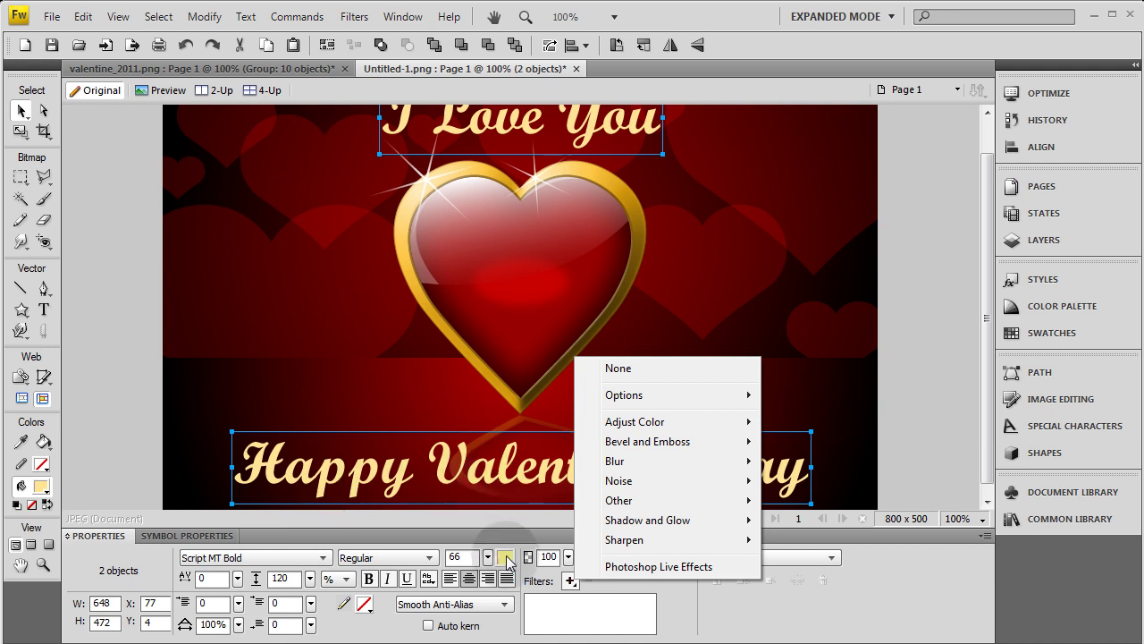
mouse_move(680, 442)
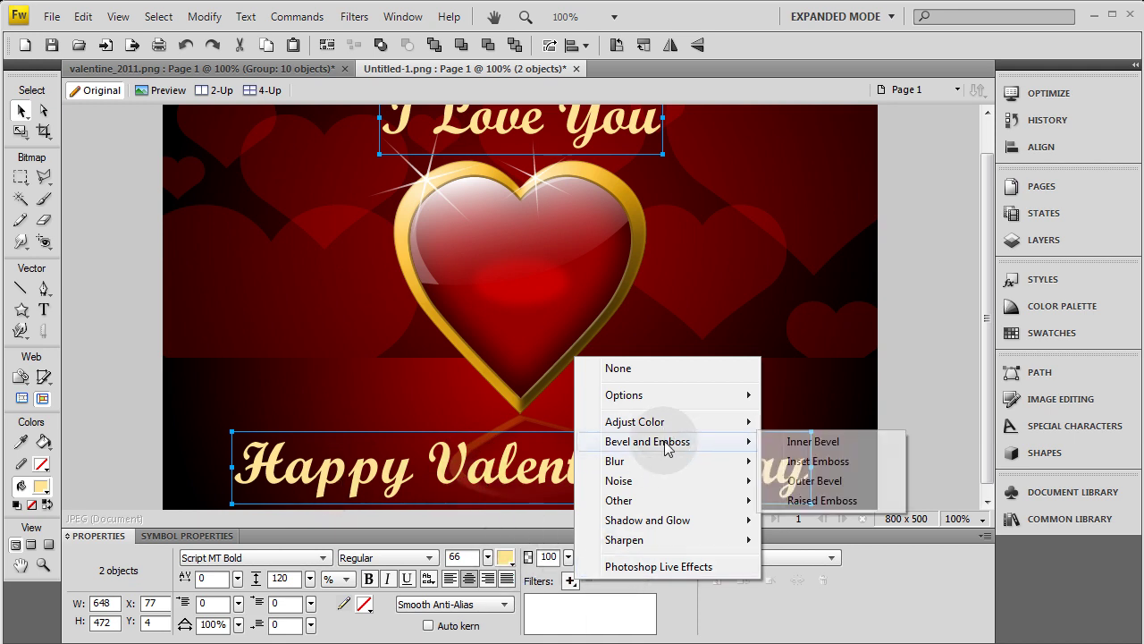
left_click(802, 442)
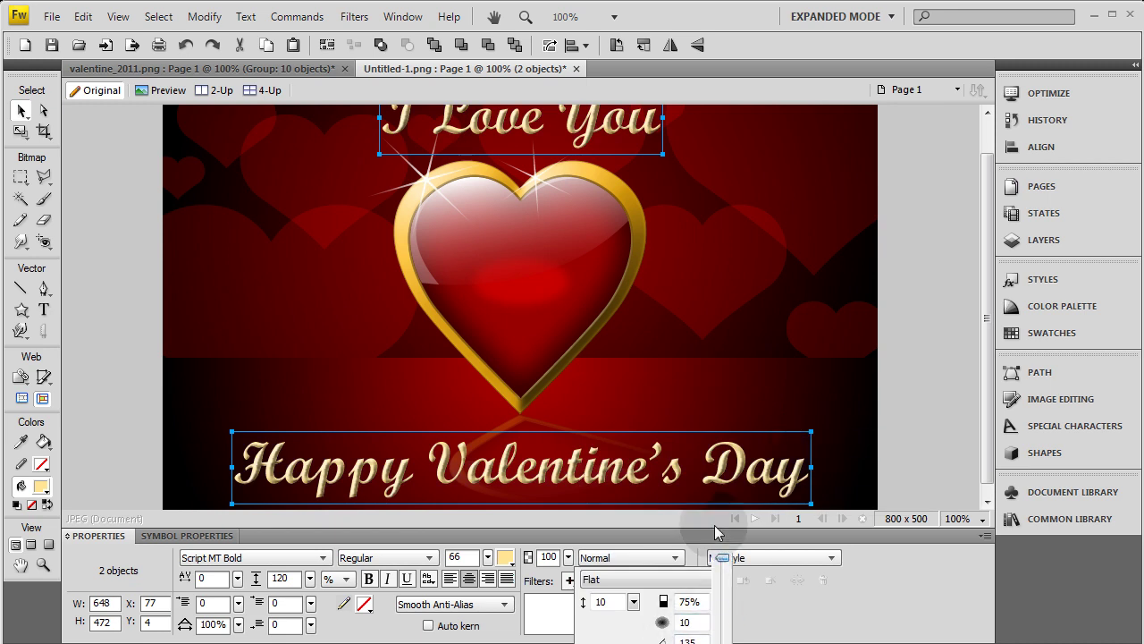
left_click_drag(722, 558, 720, 618)
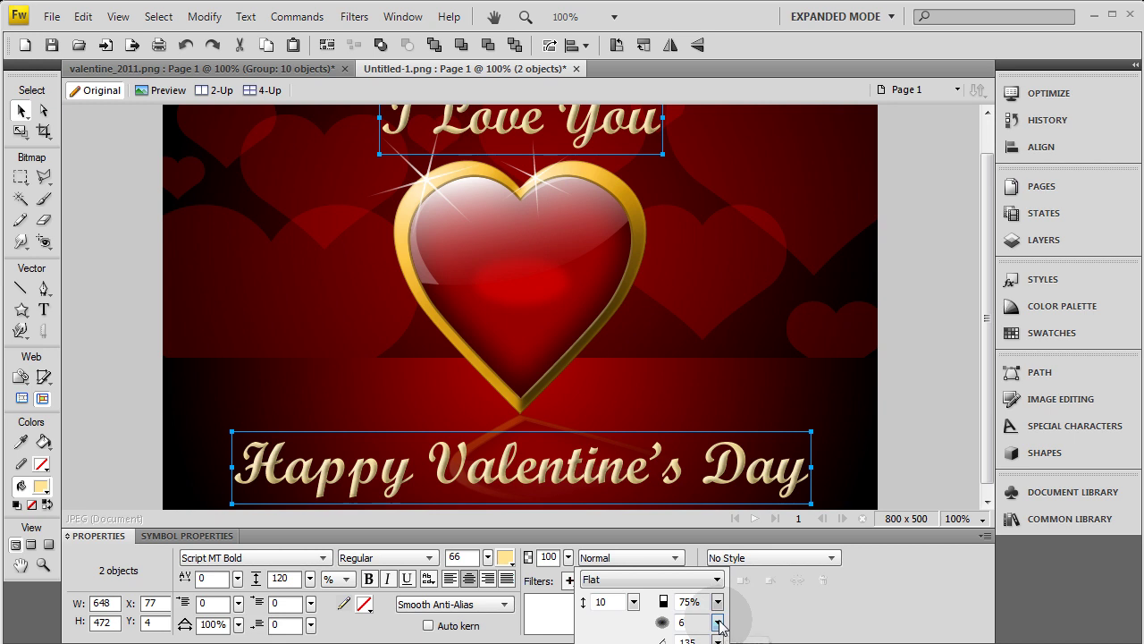
left_click(717, 579)
left_click(641, 608)
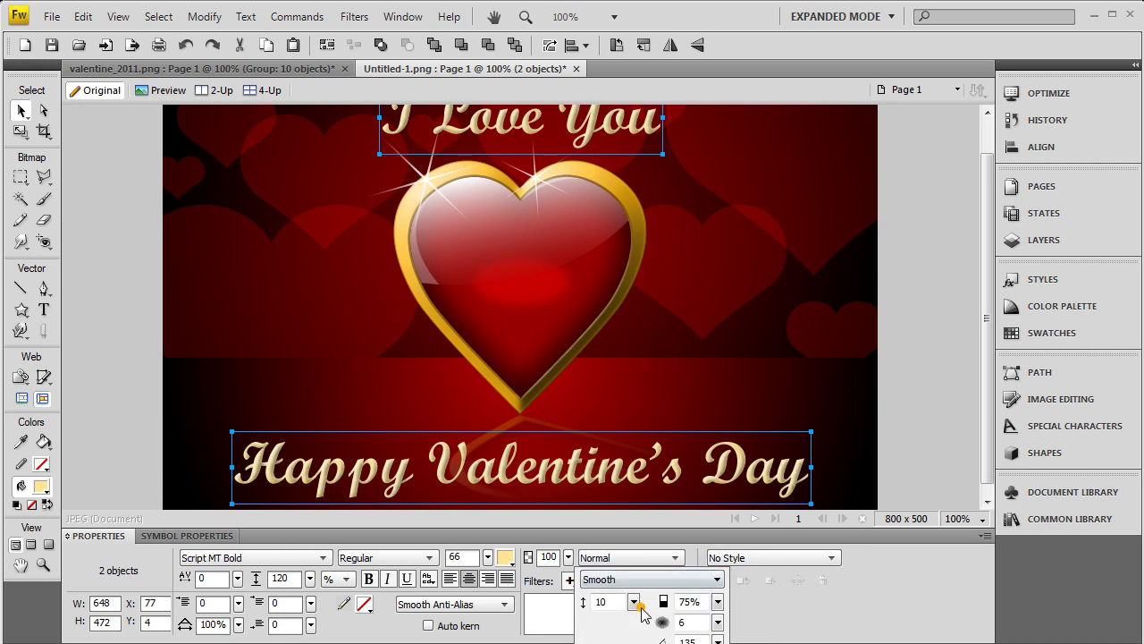
Add a Glow to both text lines with width 0 and opacity 100%.
left_click(571, 581)
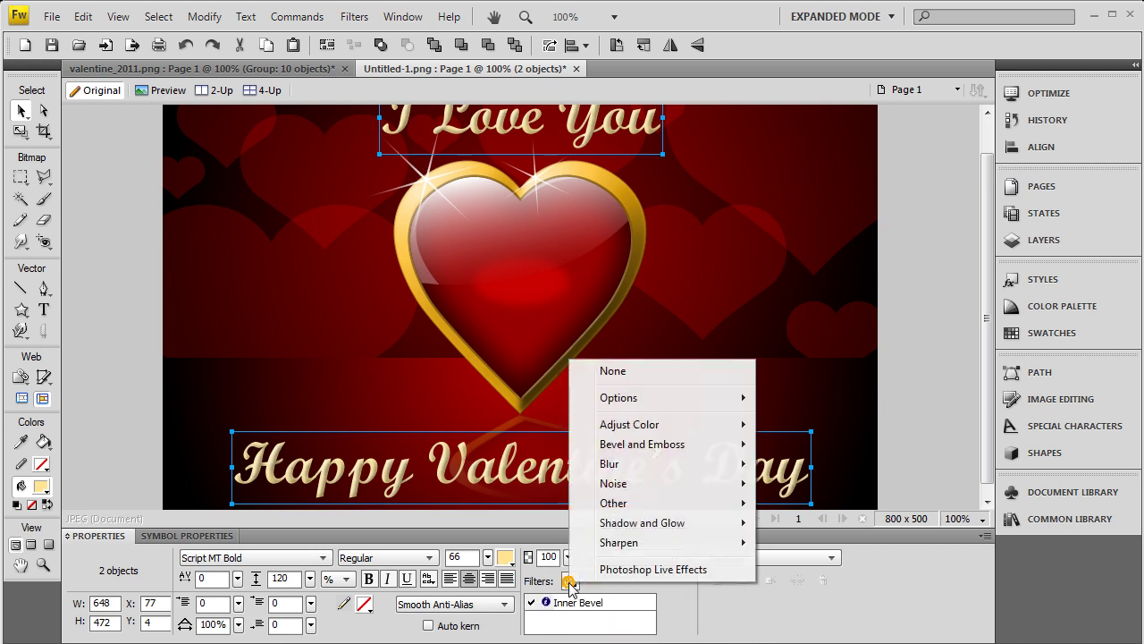
mouse_move(689, 525)
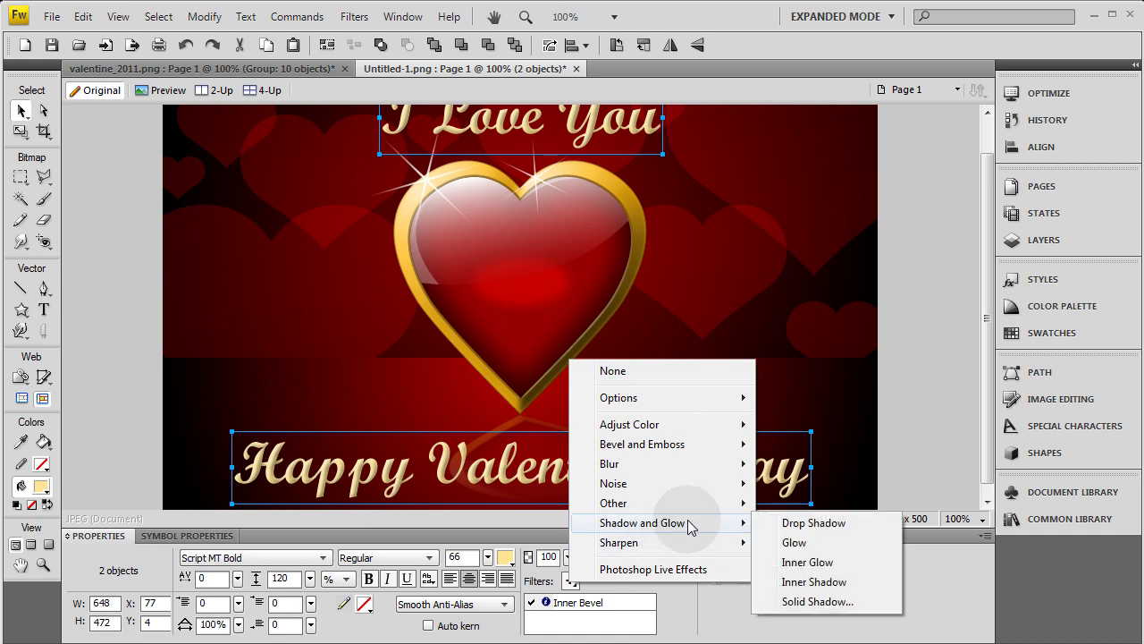
left_click(794, 542)
left_click_drag(630, 596, 630, 628)
left_click_drag(715, 596, 726, 527)
left_click(913, 440)
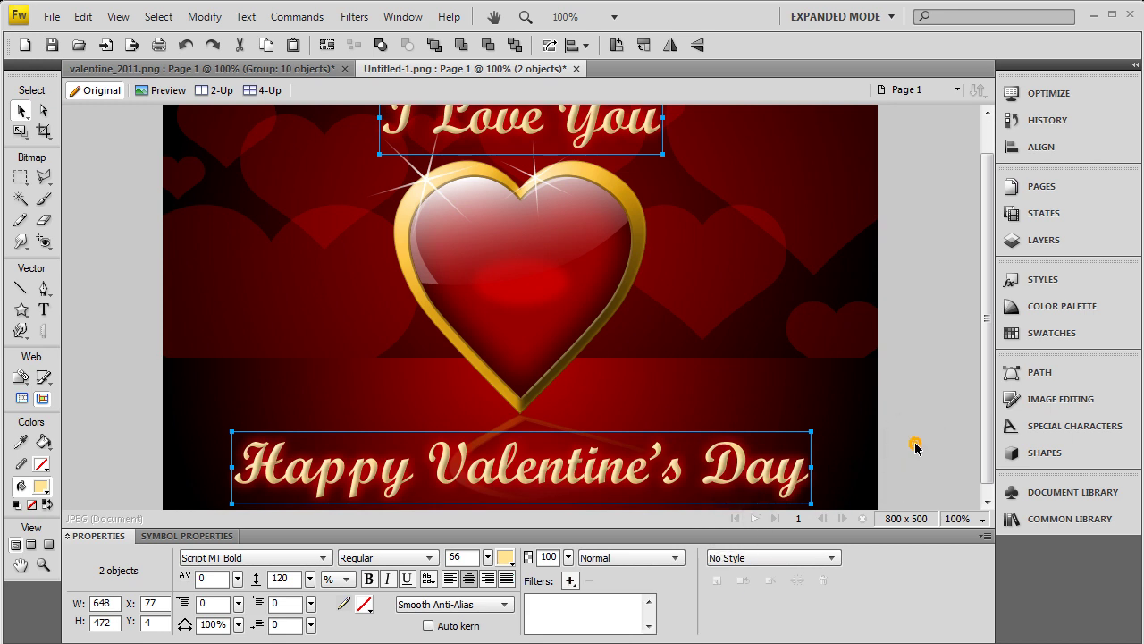
Nudge 'Happy Valentine's Day' down with the arrow key and deselect to view the finished card.
key("ctrl+F3")
left_click(792, 537)
key("Down")
key("Down")
key("Down")
key("Down")
key("Down")
key("Down")
key("Down")
key("Down")
key("Down")
key("Down")
key("Down")
key("Down")
key("Down")
key("Down")
key("Down")
left_click(920, 537)
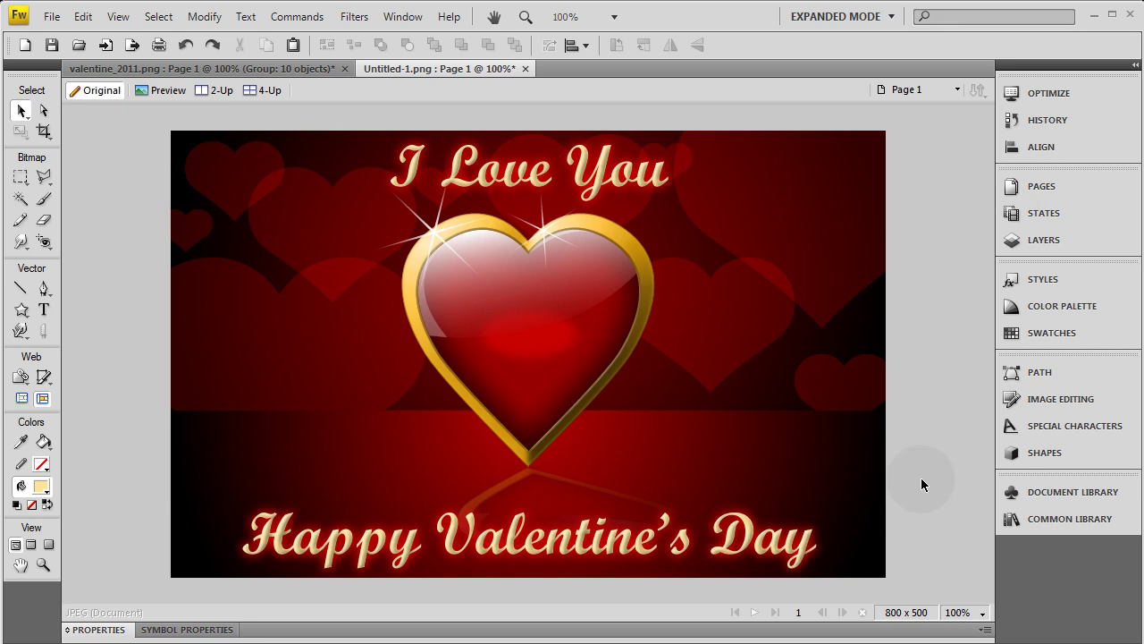